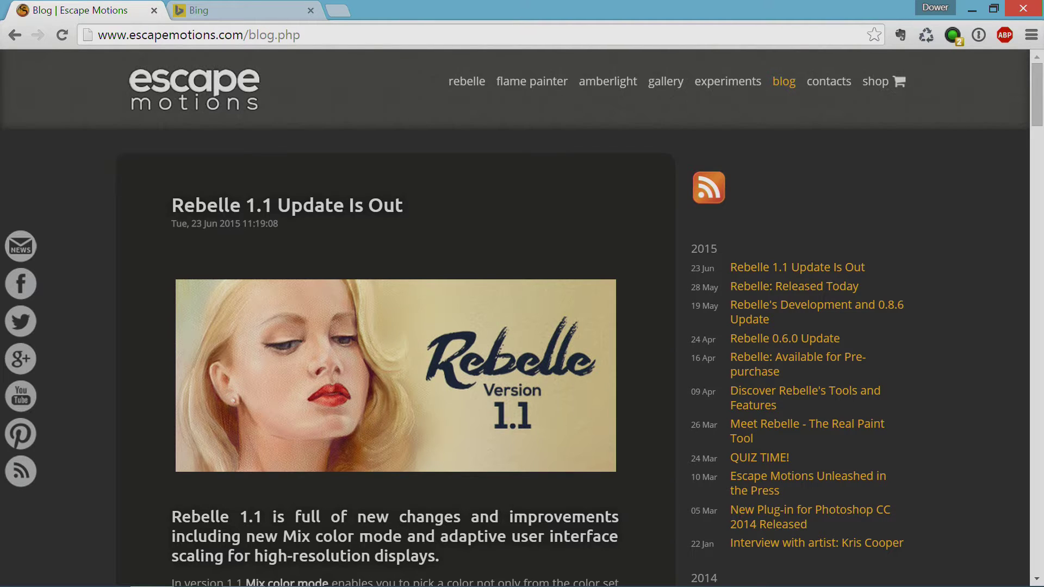
Scroll through the browser article, briefly highlighting part of the high-resolution displays paragraph
scroll(629, 198, down, 1)
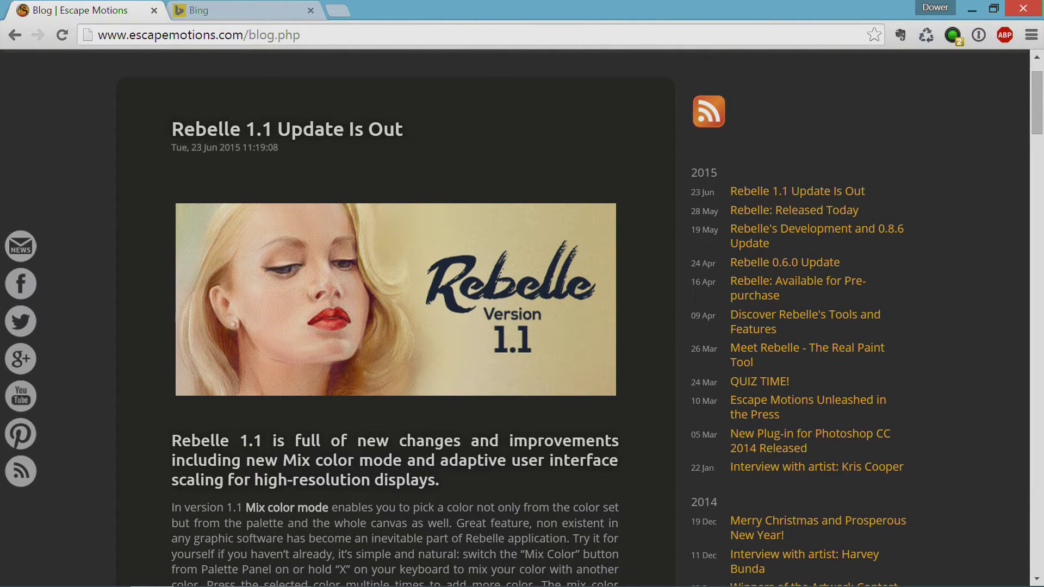
scroll(515, 316, up, 1)
scroll(515, 317, down, 1)
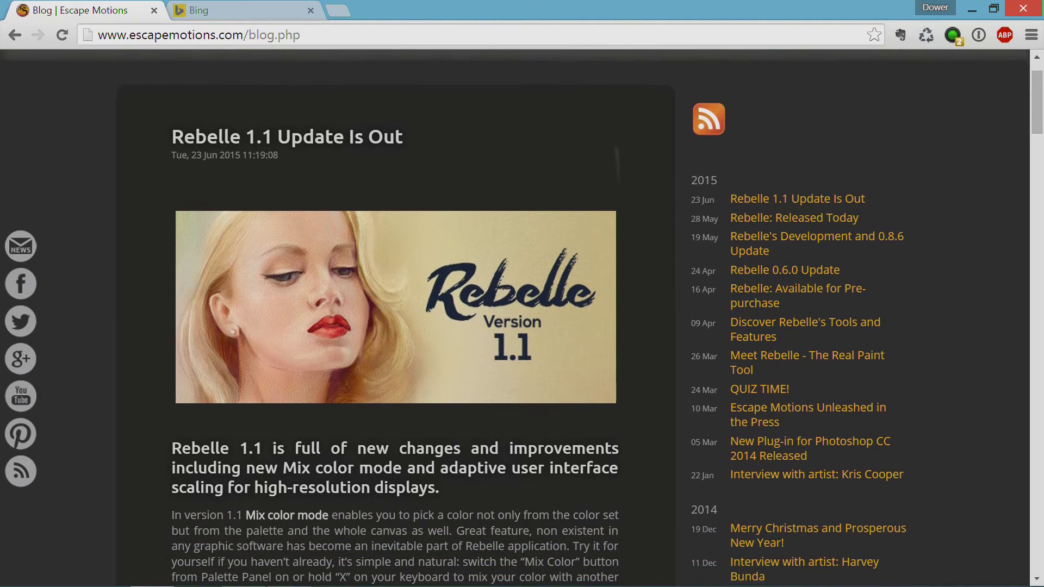
scroll(629, 158, up, 1)
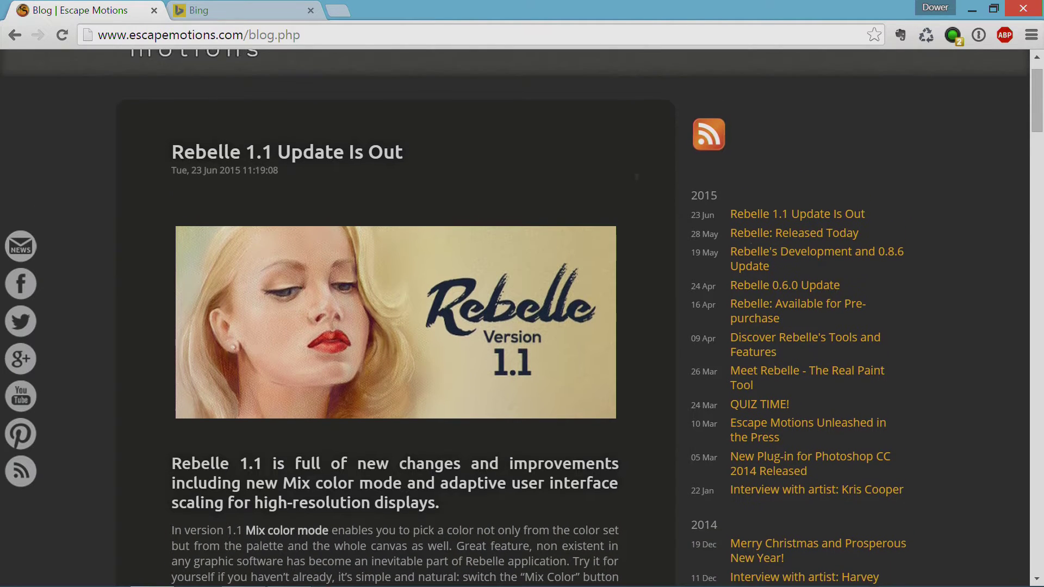
scroll(629, 158, down, 1)
scroll(522, 318, down, 2)
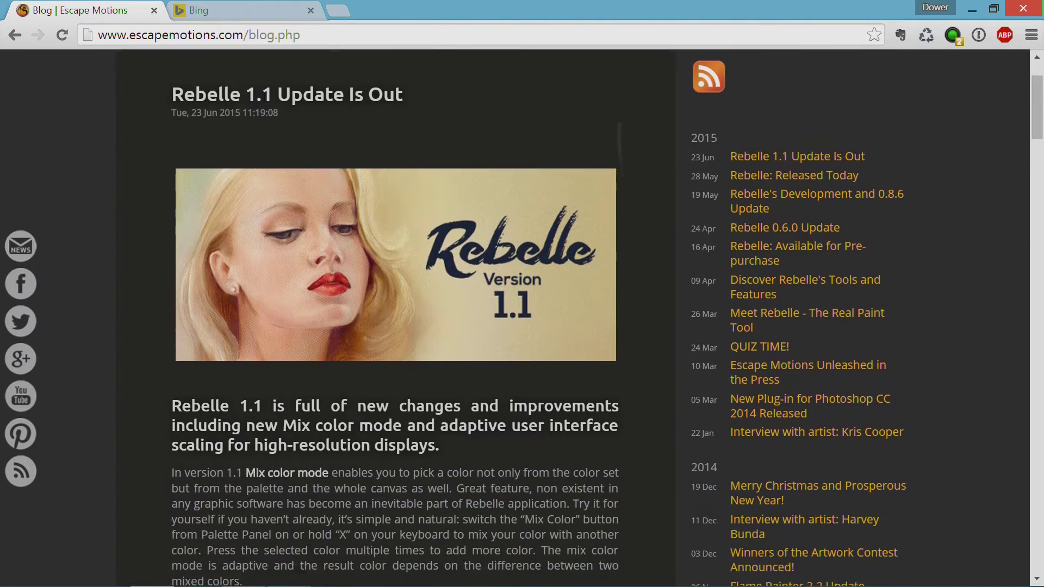
scroll(522, 318, up, 1)
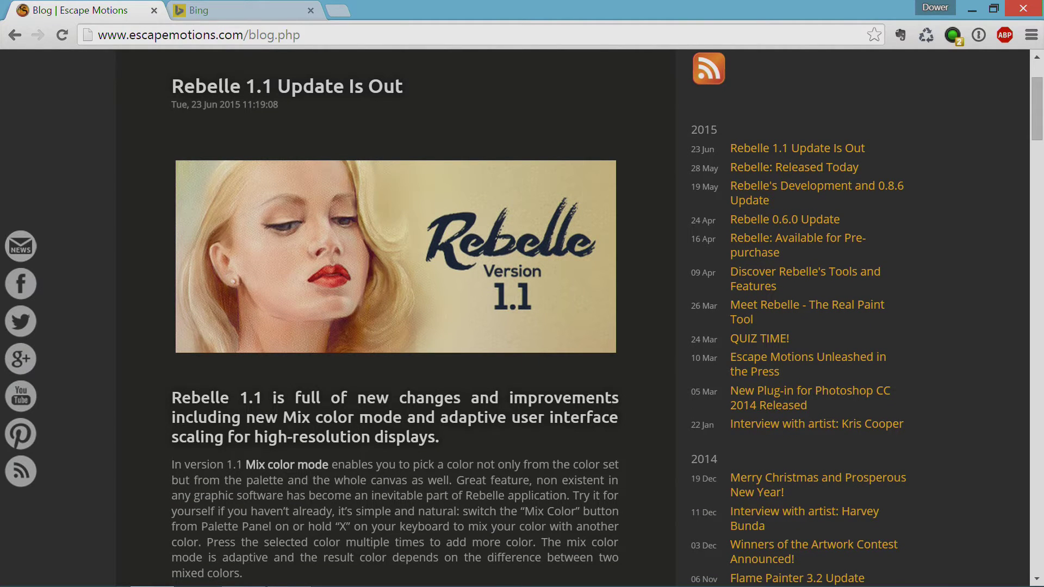
scroll(632, 307, down, 3)
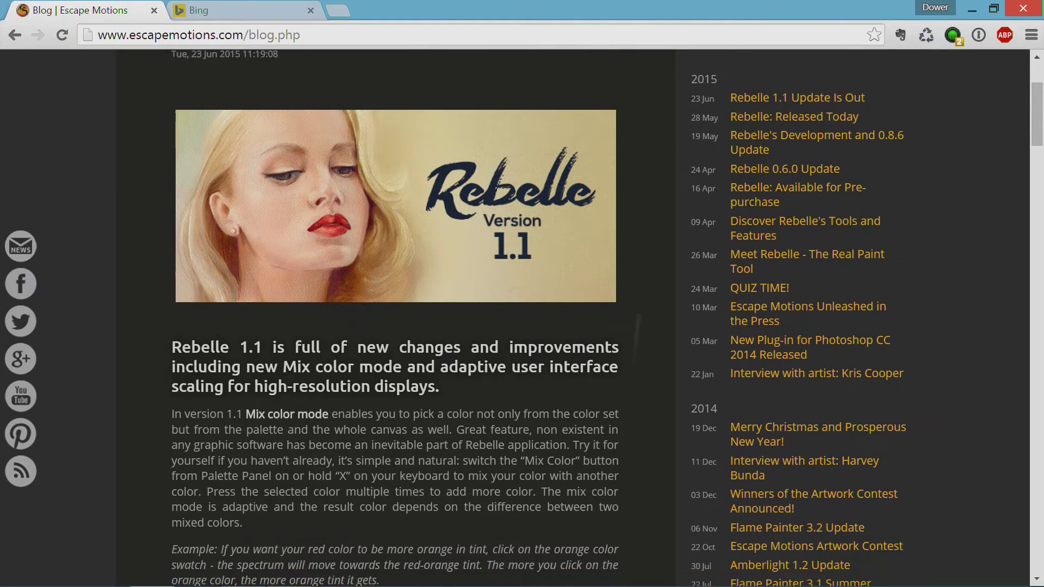
scroll(632, 308, up, 3)
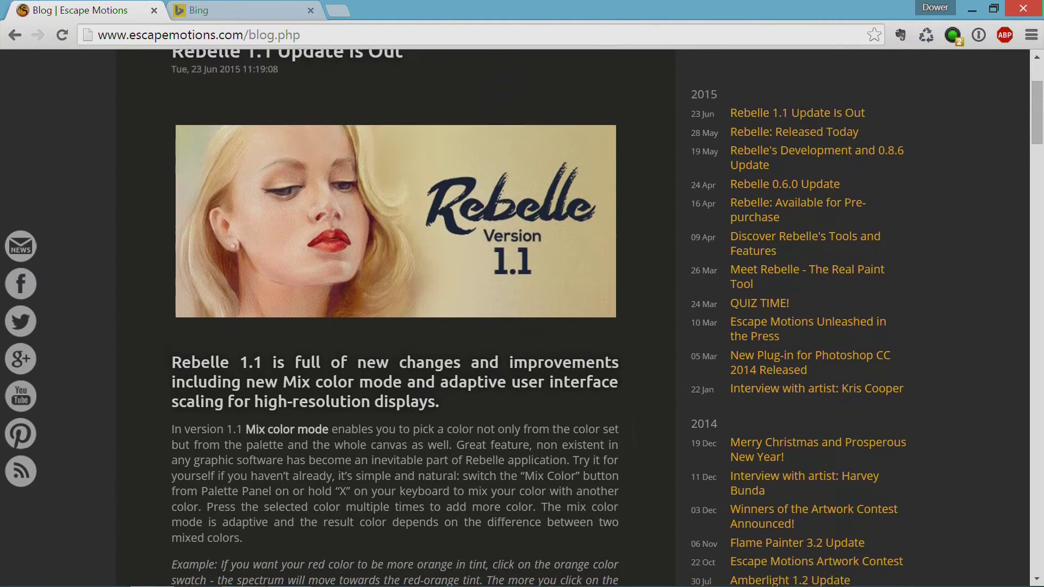
scroll(632, 307, down, 4)
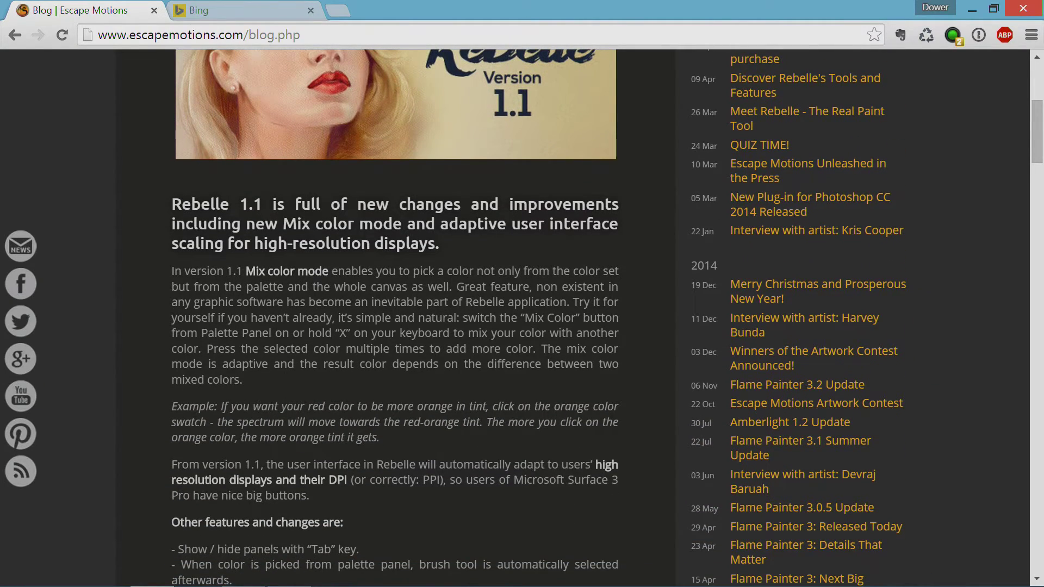
scroll(633, 308, down, 4)
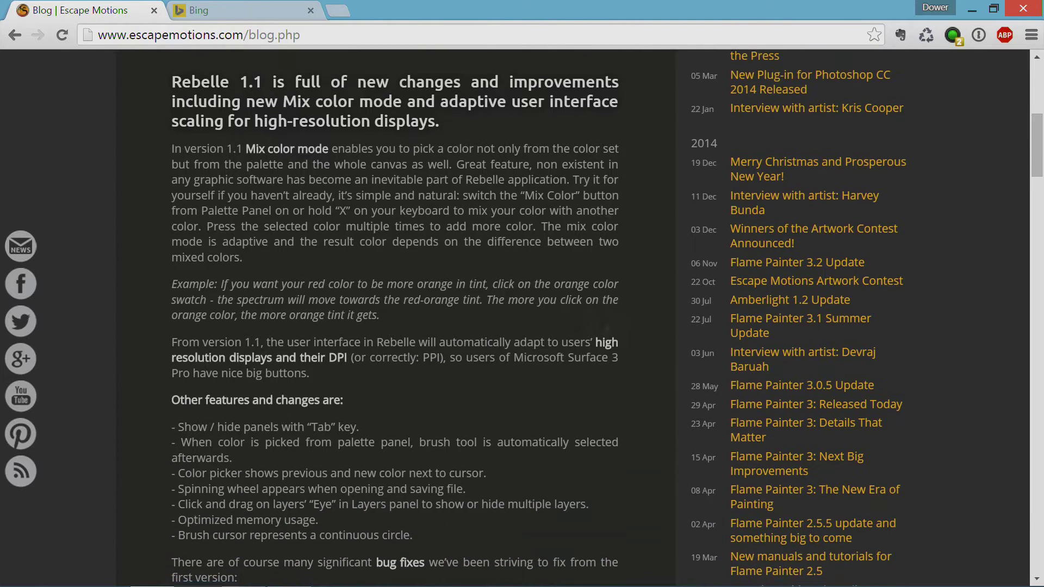
scroll(633, 307, down, 1)
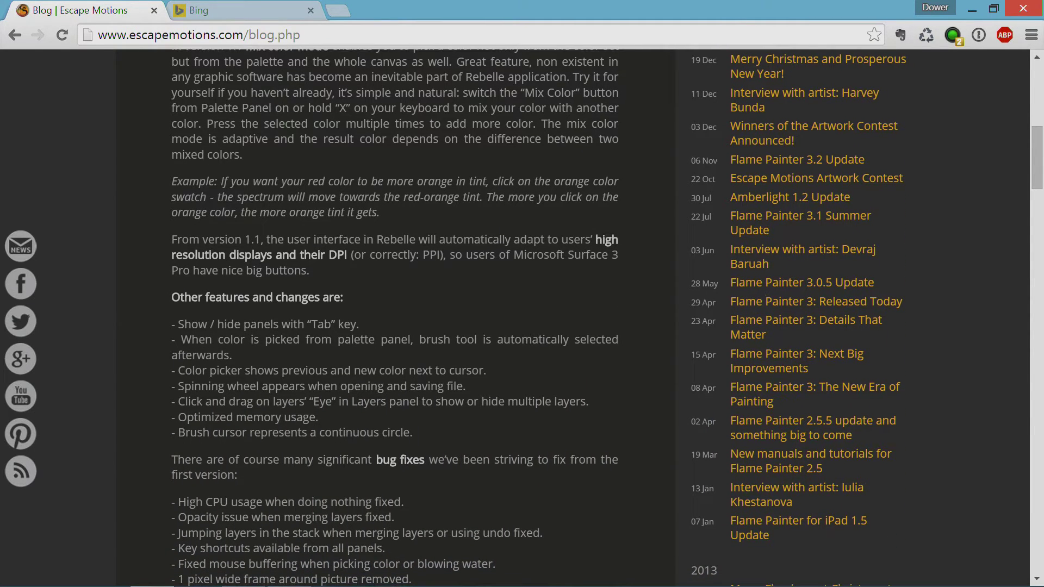
scroll(585, 287, down, 1)
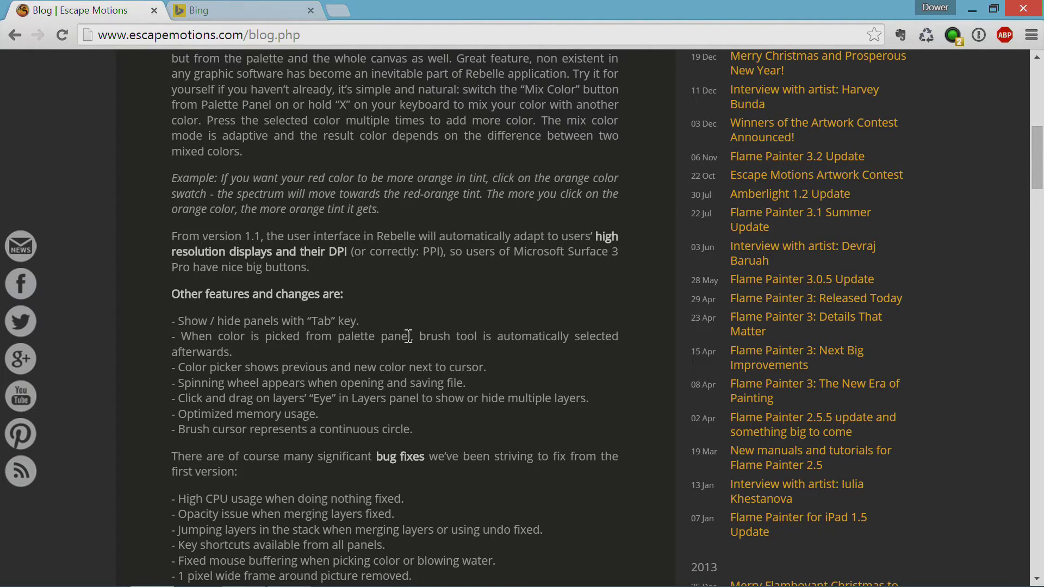
drag(473, 239, 497, 331)
click(486, 215)
scroll(290, 175, up, 2)
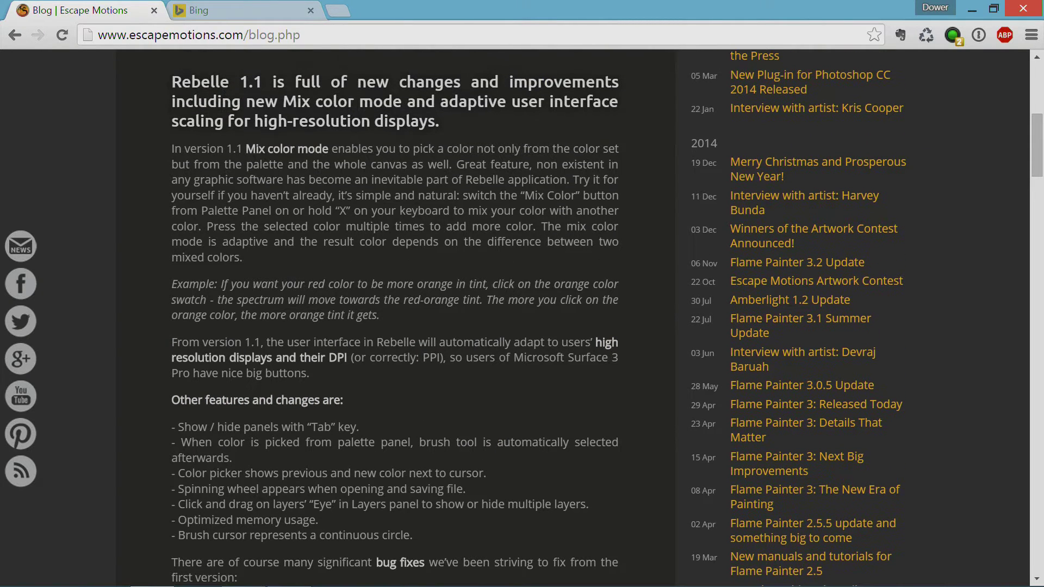
scroll(313, 174, down, 4)
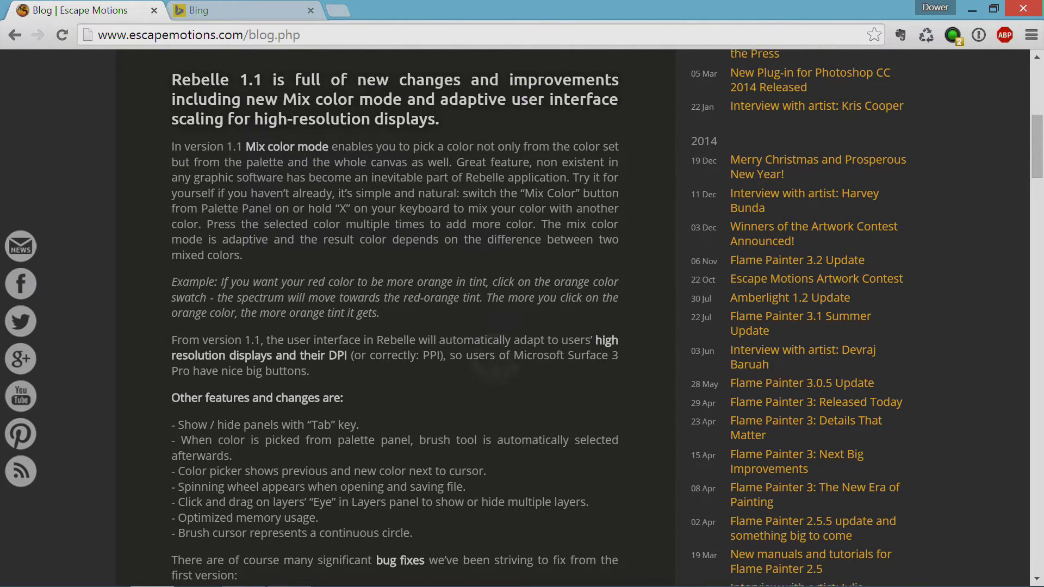
scroll(395, 315, up, 3)
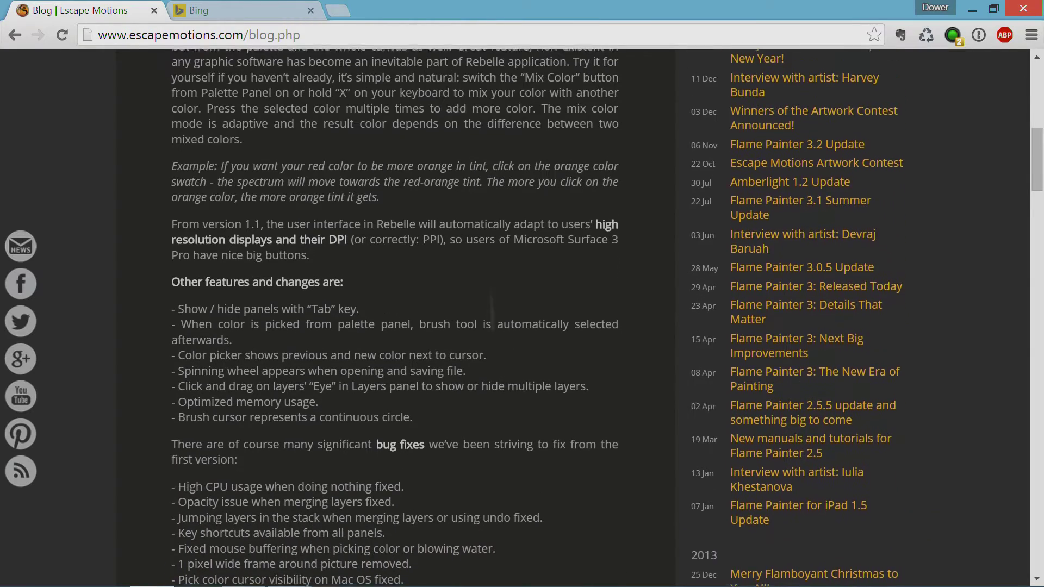
scroll(394, 315, down, 2)
scroll(492, 327, down, 2)
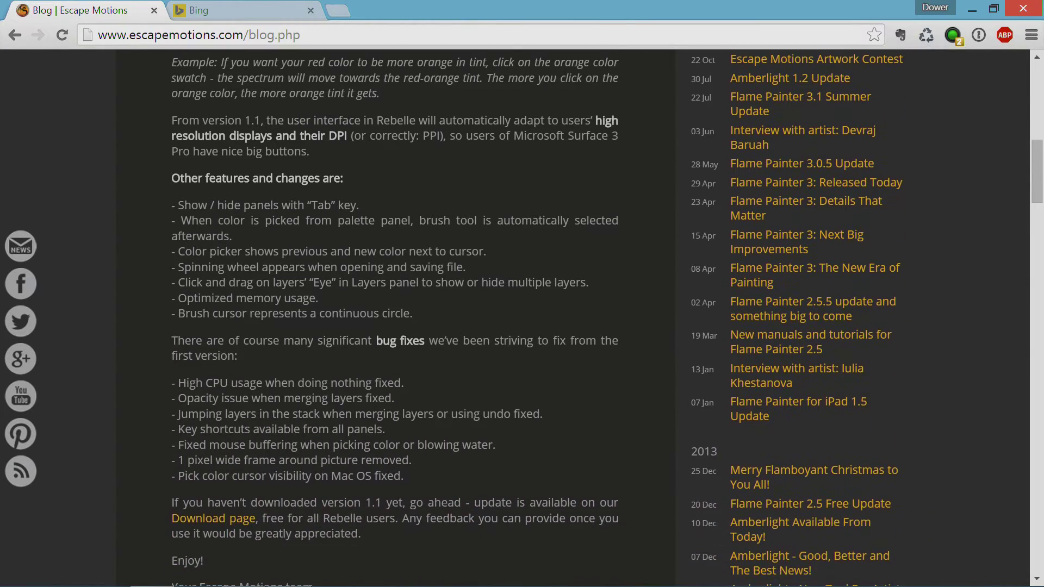
scroll(492, 326, up, 3)
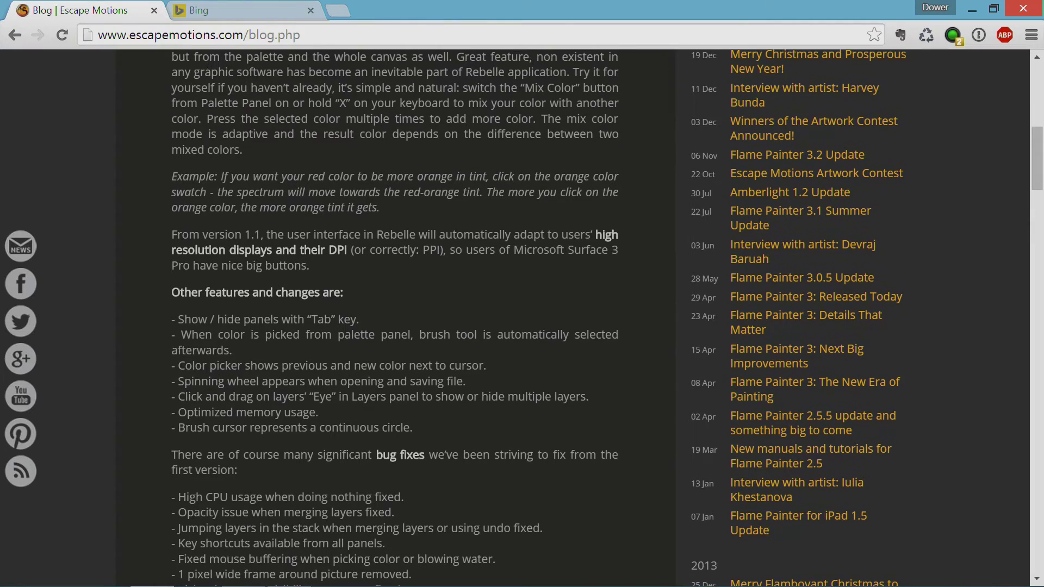
scroll(521, 318, up, 6)
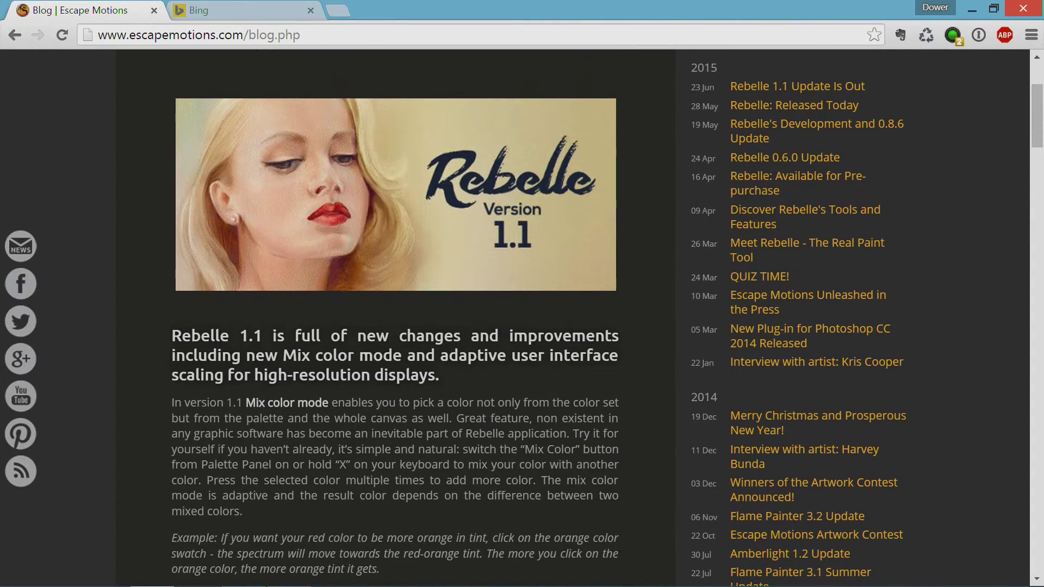
scroll(522, 318, down, 1)
scroll(522, 318, up, 2)
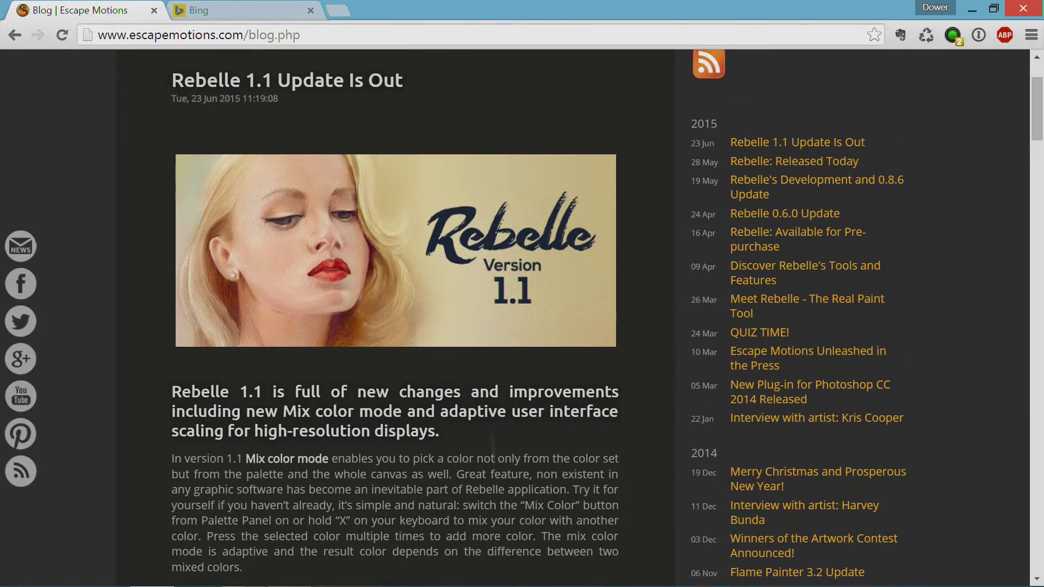
Switch to Rebelle via the Start screen and open the Paper layer's Select Paper dialog
key(super+c)
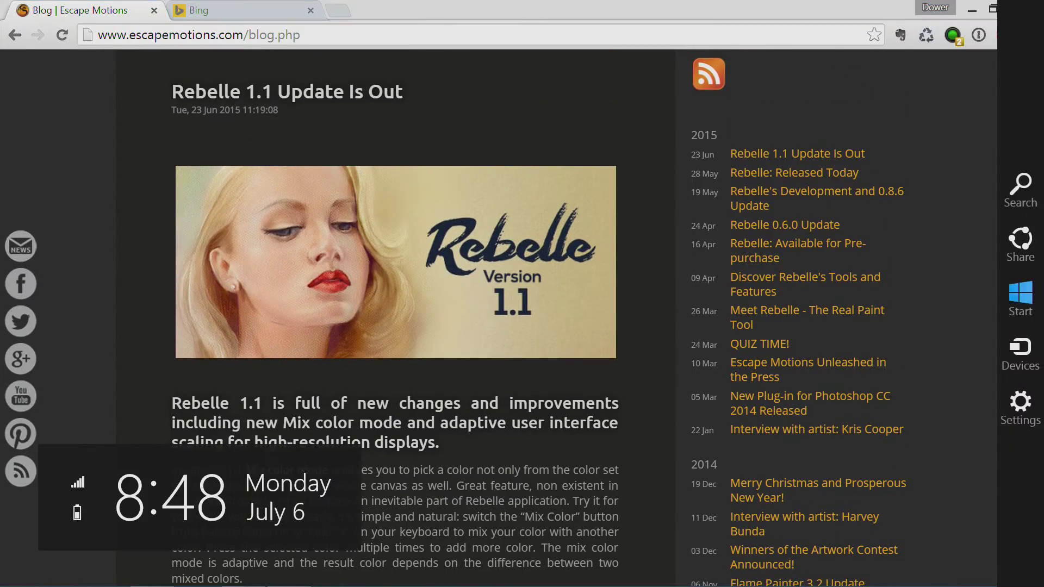
key(super)
key(super)
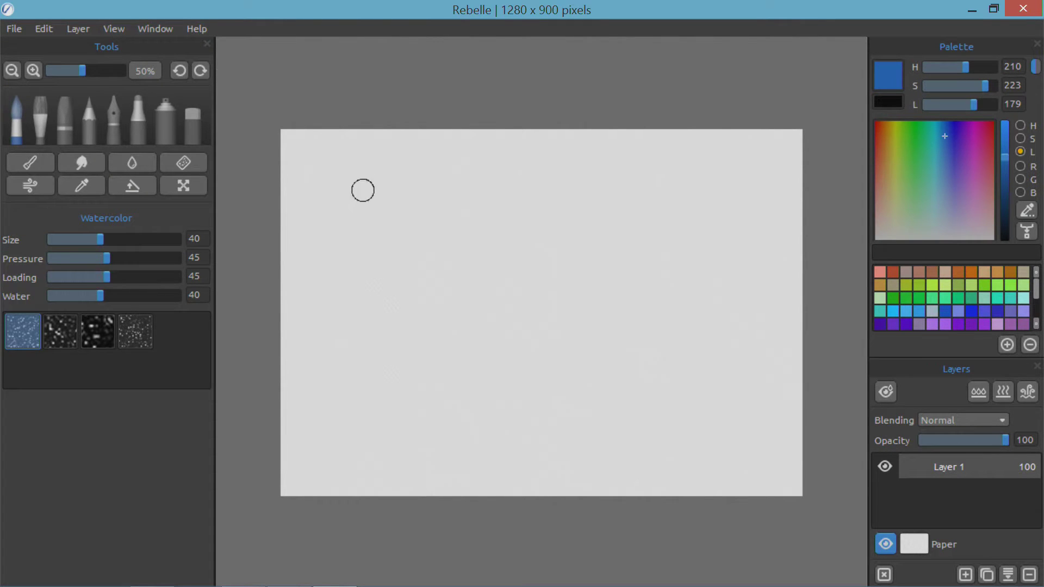
double_click(917, 545)
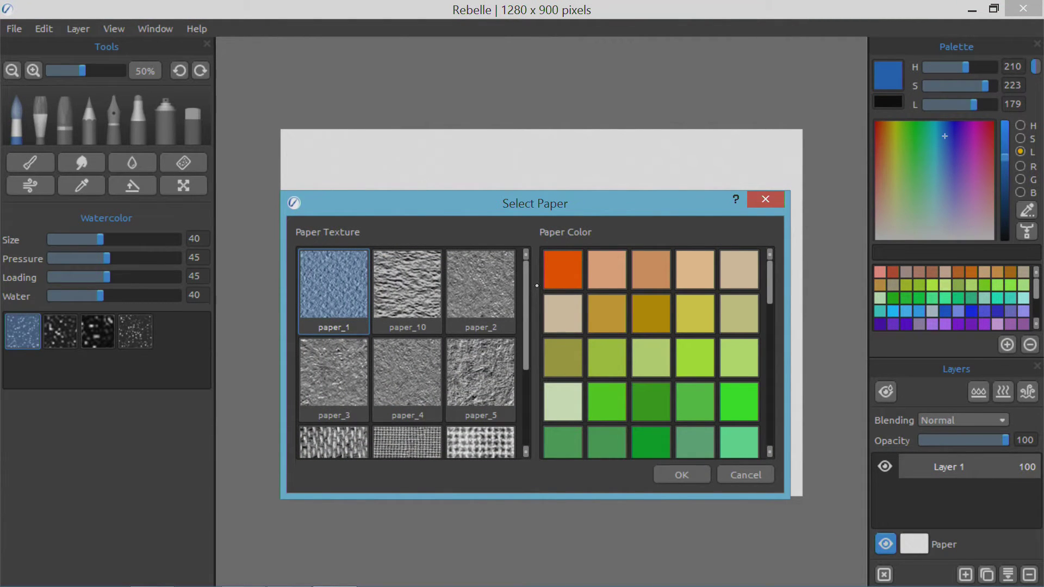
Browse the Paper Texture and Paper Color lists, then close Select Paper without changes
scroll(530, 280, down, 2)
scroll(529, 272, up, 2)
drag(769, 291, 730, 254)
drag(525, 300, 488, 283)
click(771, 201)
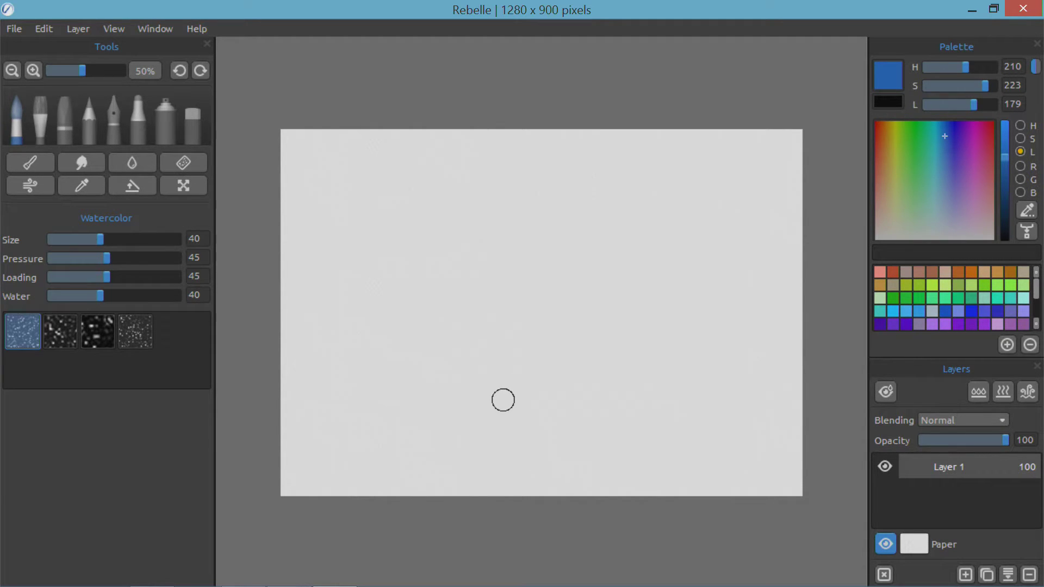
Launch Windows Camera from Start, photograph the Rapunzel colouring page, and return to Rebelle
key(super+c)
key(super)
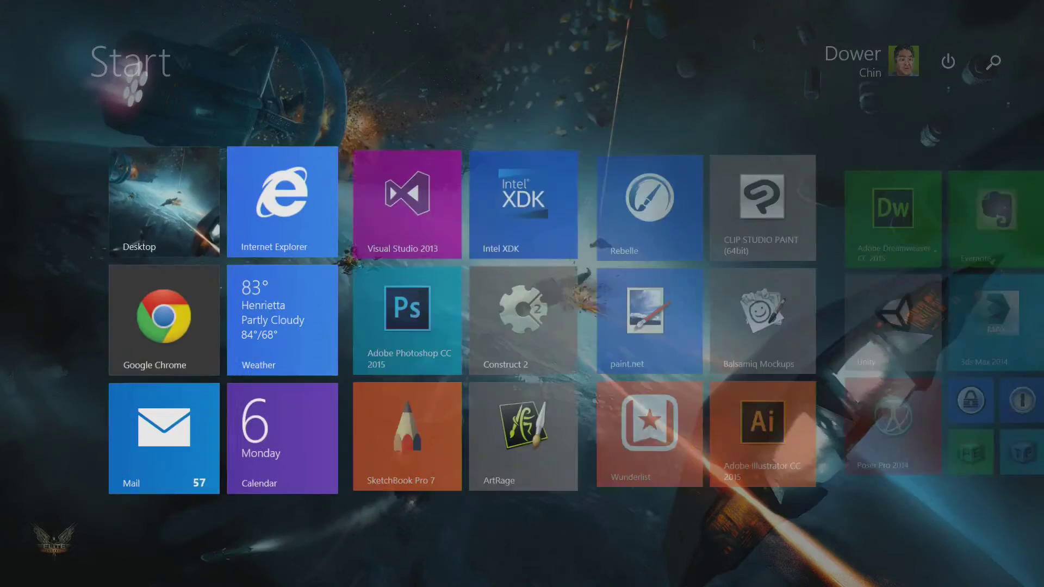
scroll(522, 319, down, 3)
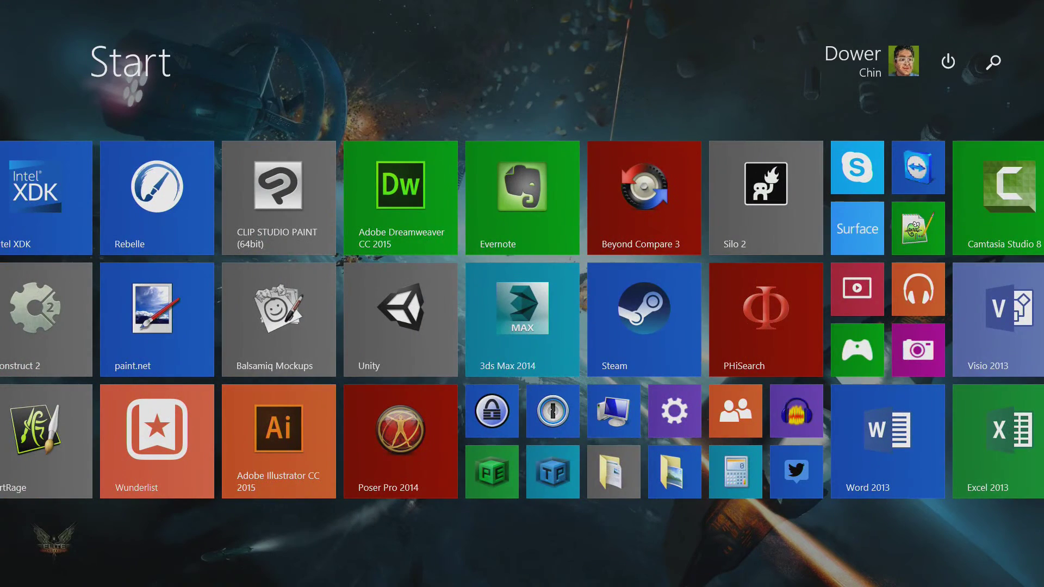
click(917, 349)
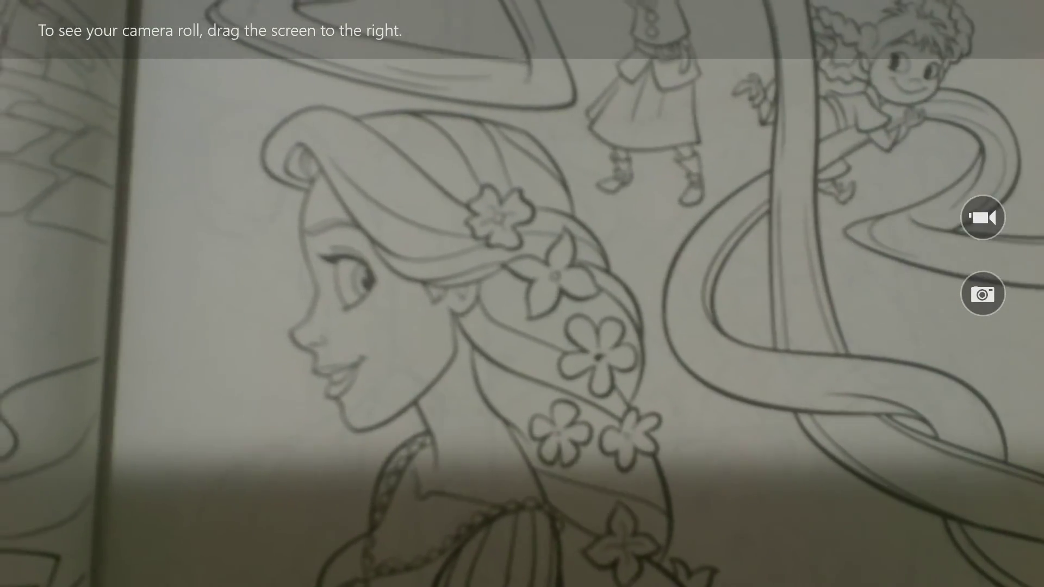
key(super+c)
key(super)
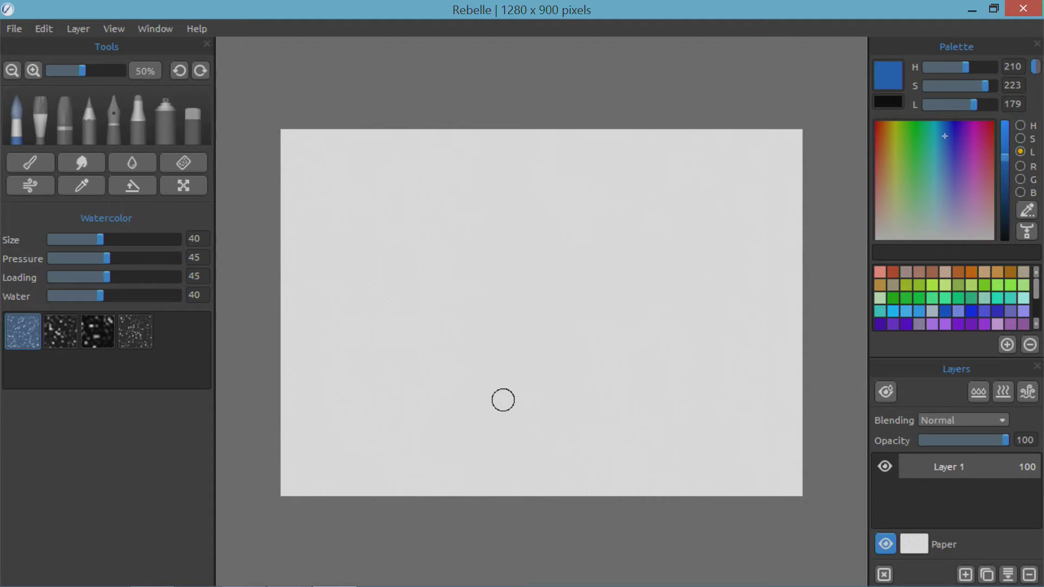
Import the photo WIN_20150706_204941.JPG onto the canvas
click(15, 29)
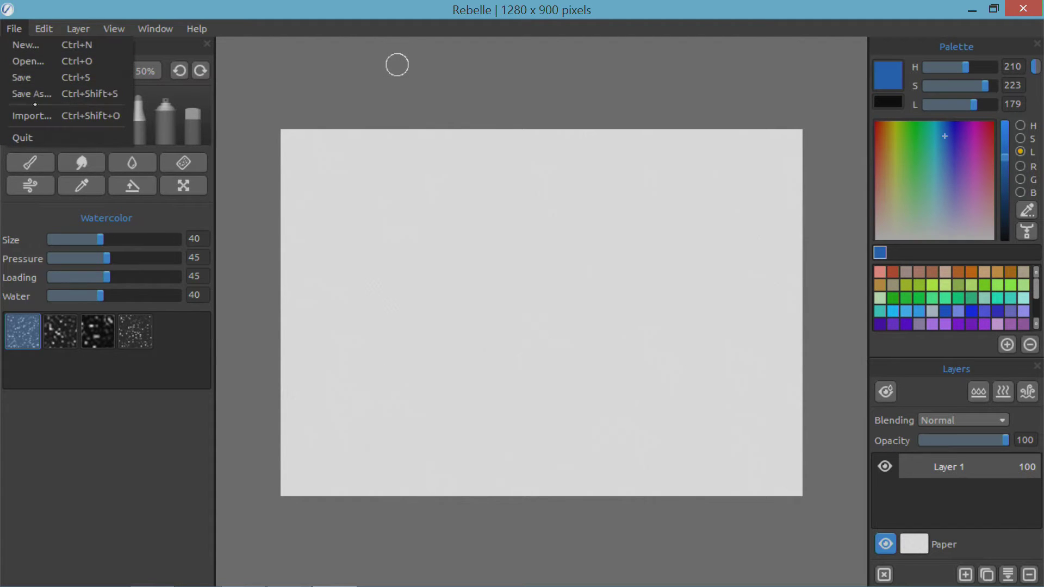
click(30, 115)
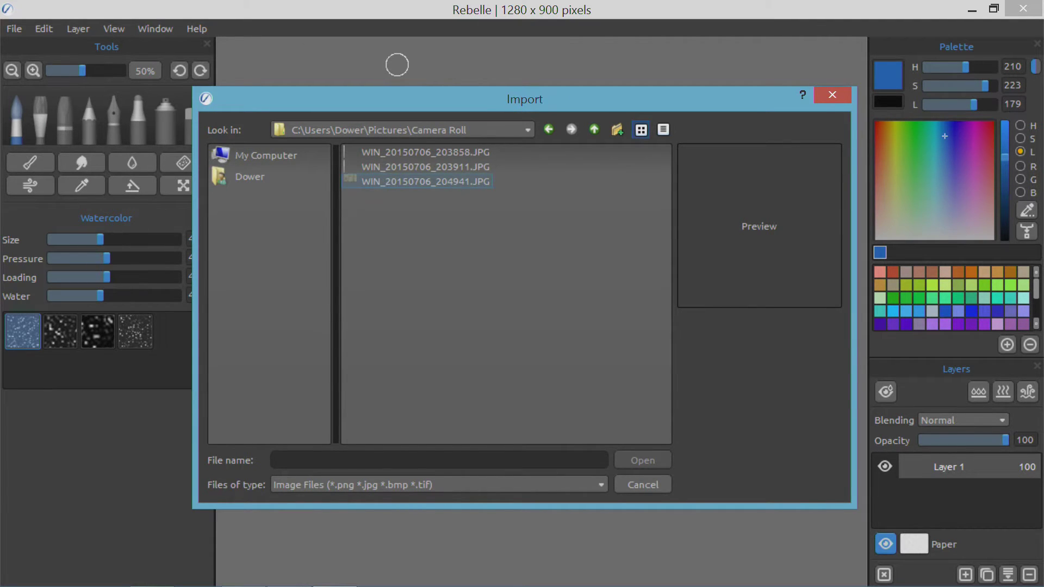
click(450, 182)
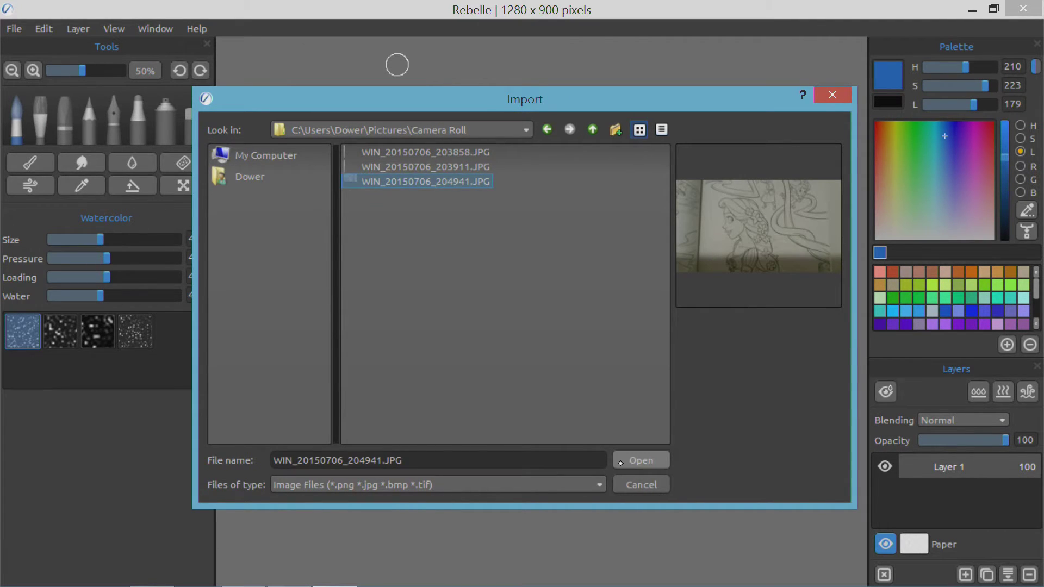
click(642, 460)
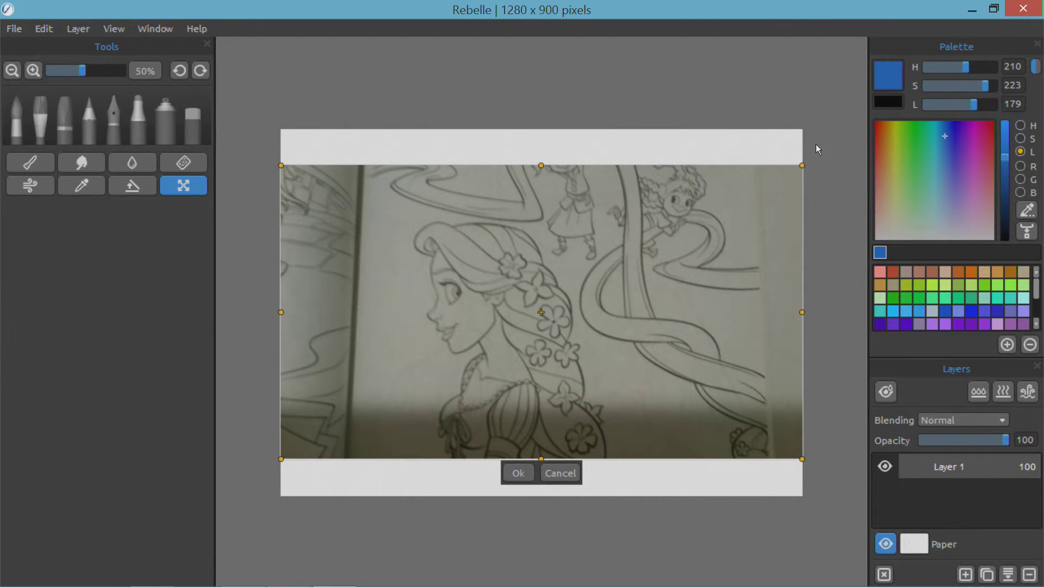
Scale up and reposition the imported photo to fill the canvas, then confirm with Ok
drag(803, 164, 851, 88)
drag(282, 461, 250, 493)
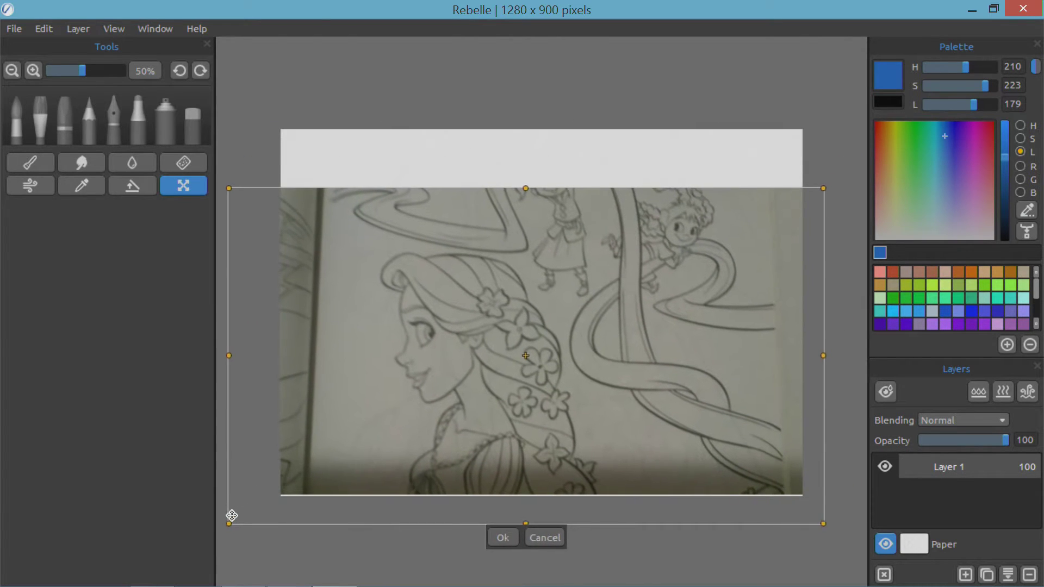
drag(824, 188, 933, 77)
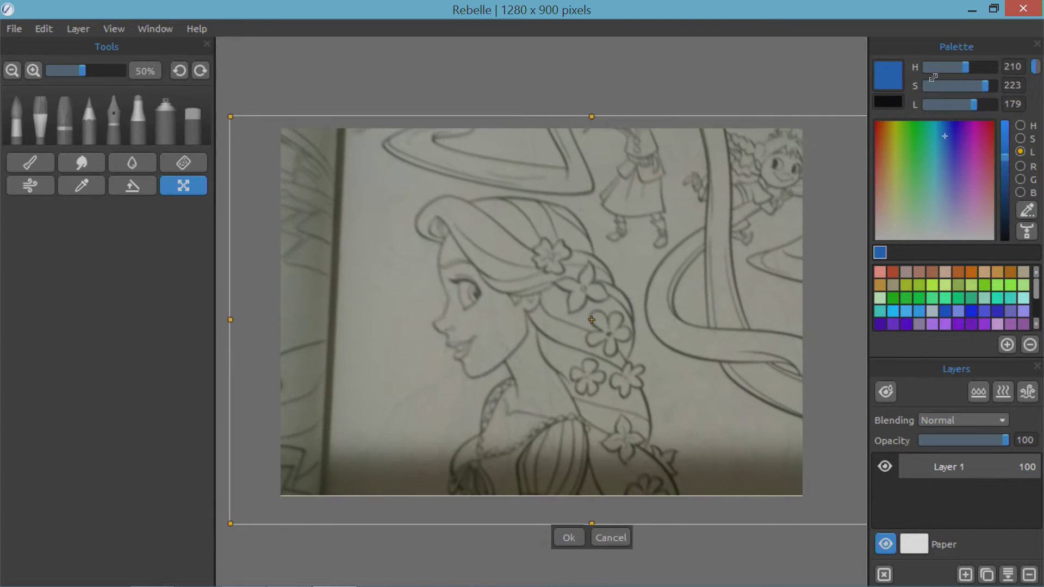
drag(541, 363, 442, 403)
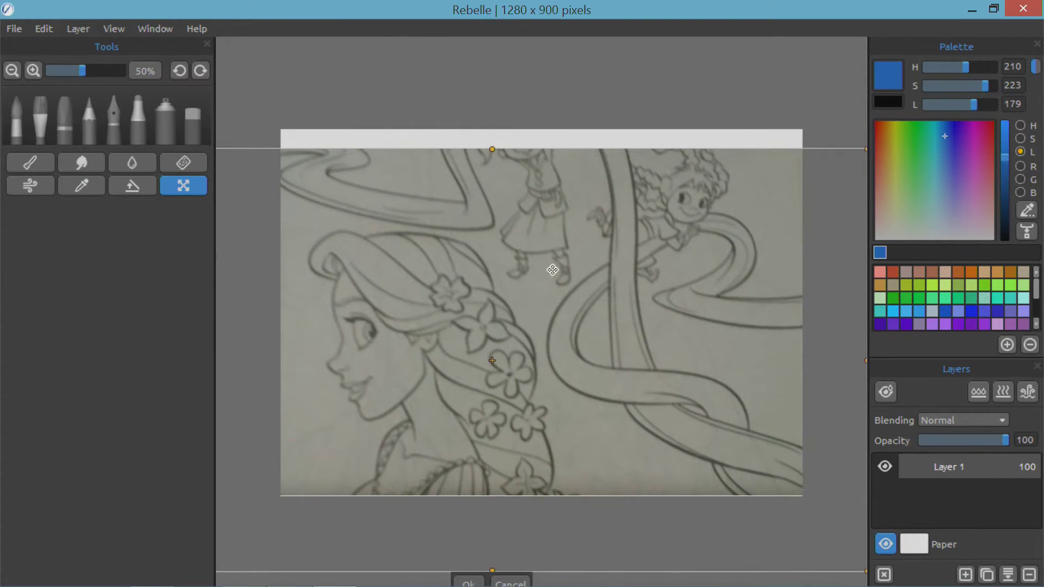
drag(553, 270, 664, 272)
drag(245, 154, 217, 100)
mouse_move(550, 412)
mouse_down()
mouse_move(506, 393)
mouse_move(613, 416)
mouse_up()
drag(587, 483, 585, 465)
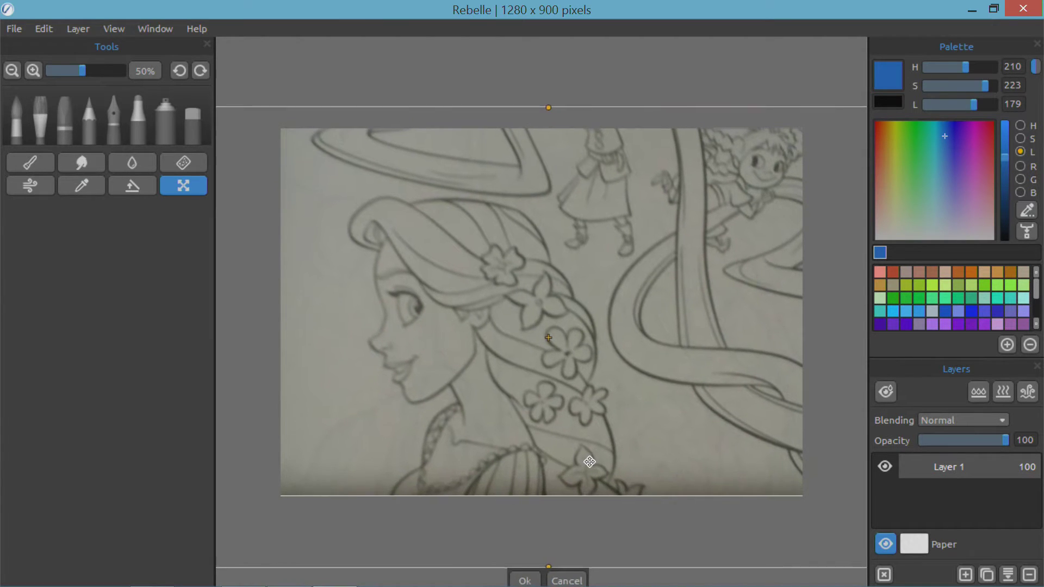
click(527, 575)
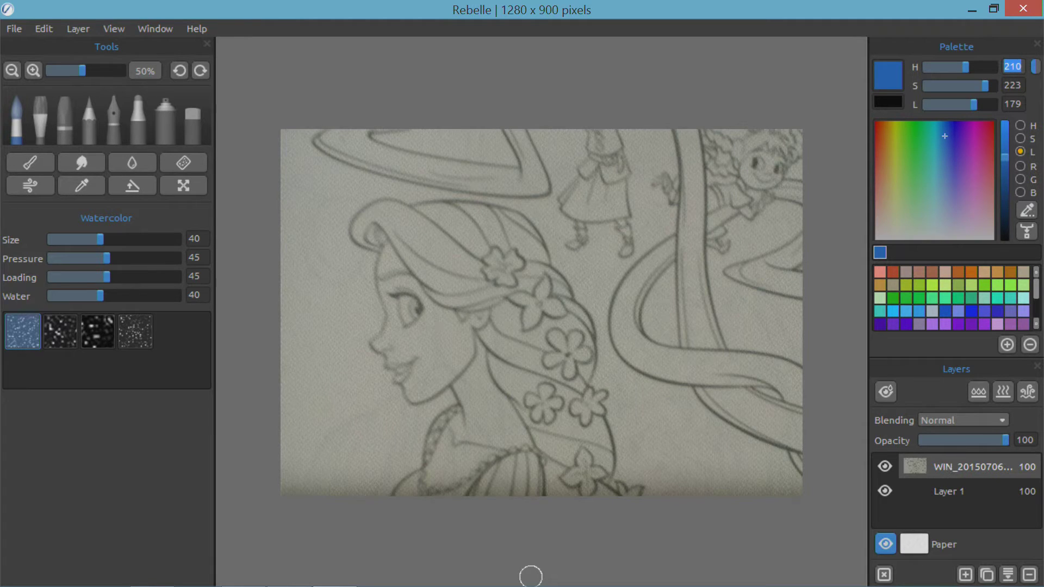
Set the WIN_20150706 photo layer's blending mode to Multiply
click(992, 426)
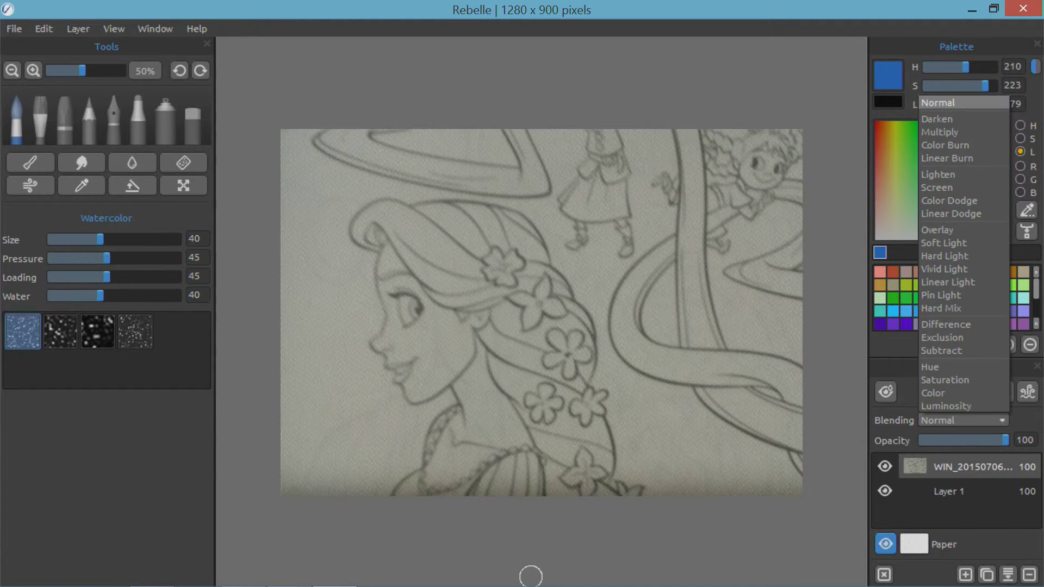
click(955, 132)
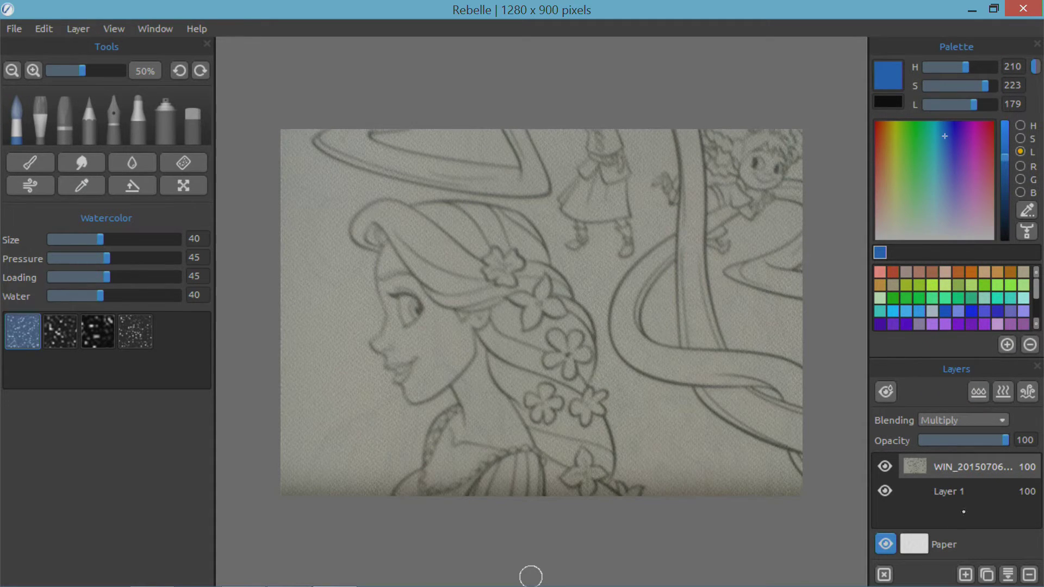
scroll(530, 576, up, 2)
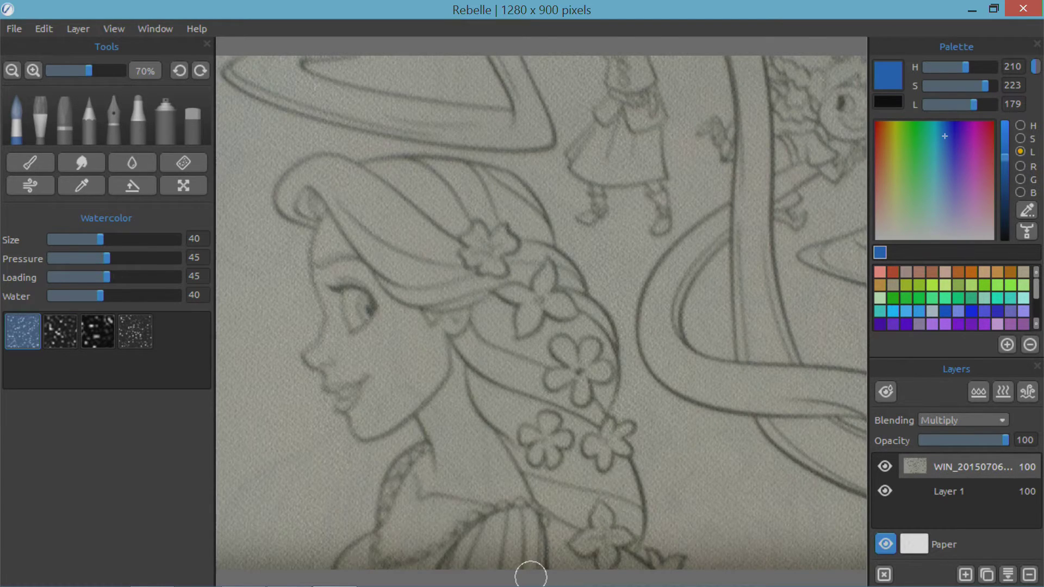
scroll(530, 575, up, 2)
scroll(530, 574, down, 3)
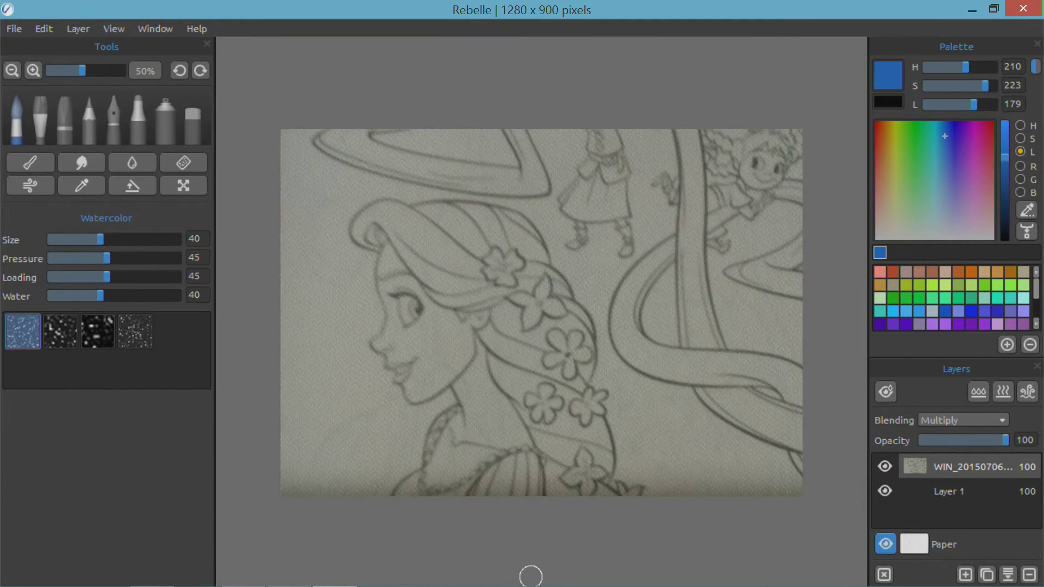
scroll(530, 575, up, 2)
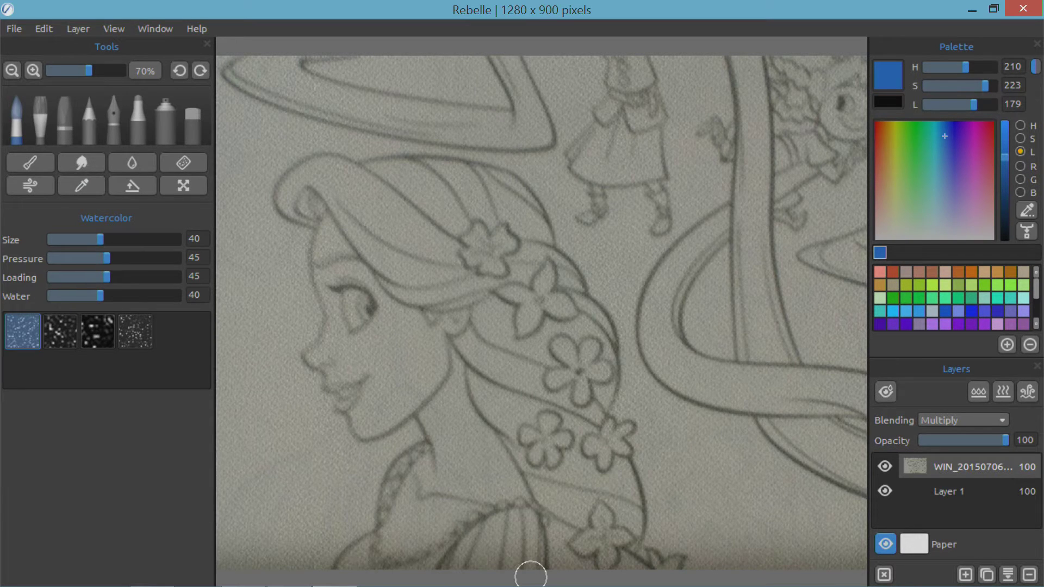
Select Layer 1, set the colour to black, choose the Pencil, and zoom onto the face
click(962, 491)
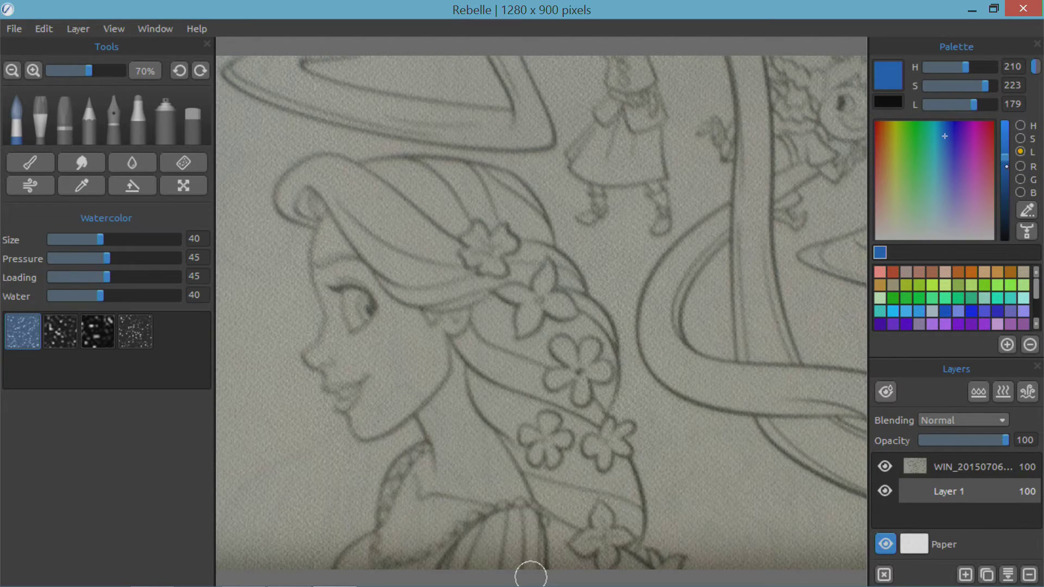
drag(973, 103, 925, 104)
click(88, 118)
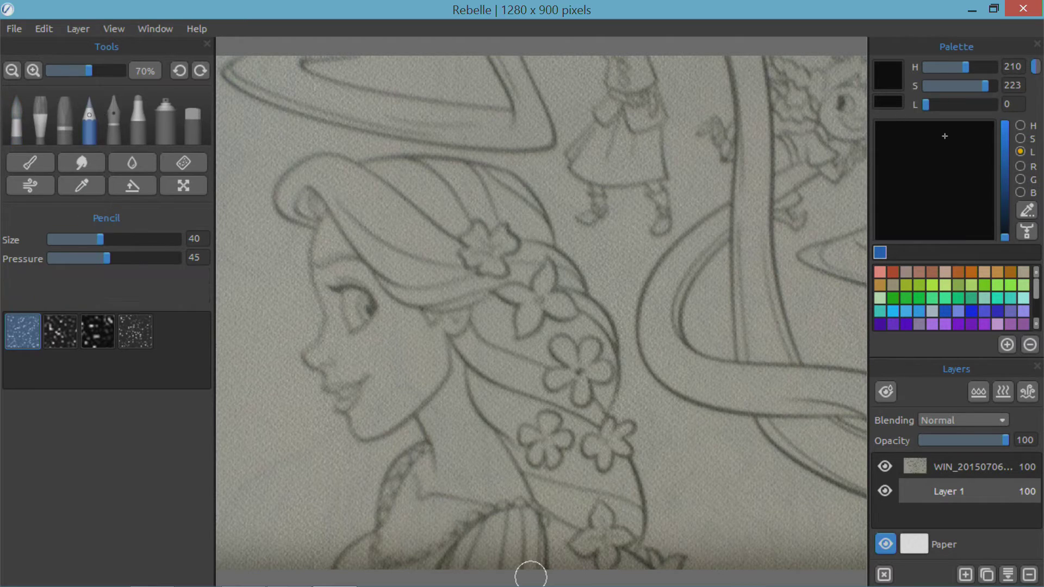
key(ctrl+plus)
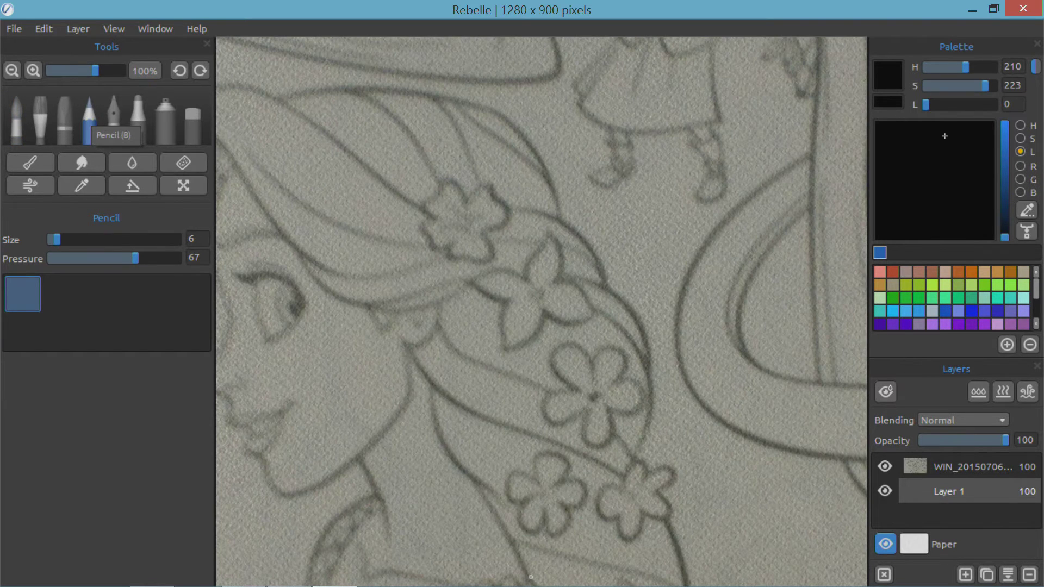
drag(426, 287, 609, 307)
Trace the face profile from forehead over nose and mouth down to the chin
mouse_move(406, 191)
mouse_down()
mouse_move(392, 232)
mouse_move(413, 328)
mouse_up()
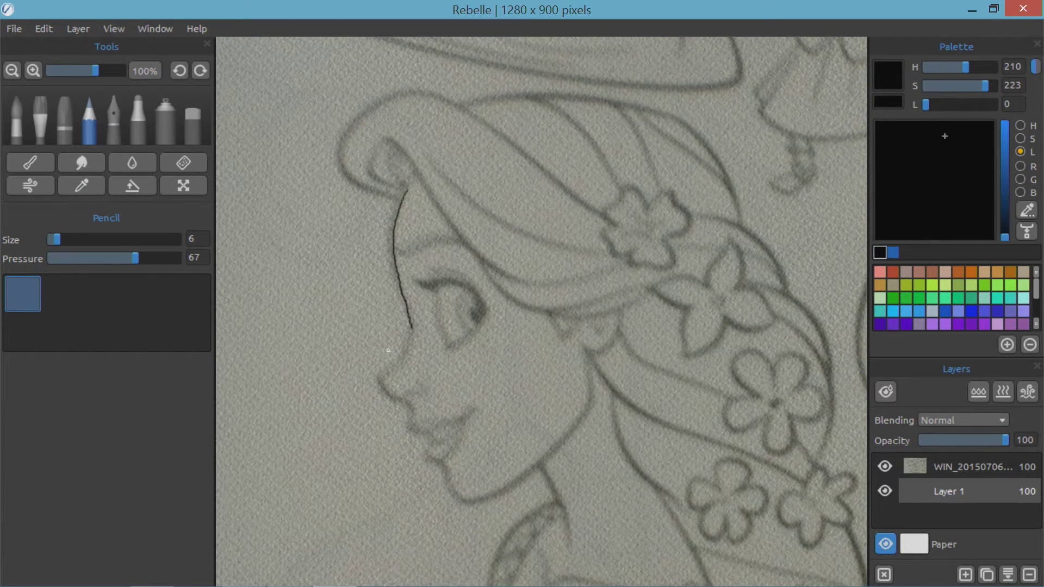
drag(386, 375, 405, 339)
mouse_move(387, 390)
mouse_down()
mouse_move(437, 447)
mouse_move(471, 419)
mouse_up()
drag(427, 435, 473, 420)
mouse_move(433, 456)
mouse_down()
mouse_move(453, 487)
mouse_move(485, 494)
mouse_move(532, 473)
mouse_move(591, 401)
mouse_move(592, 367)
mouse_up()
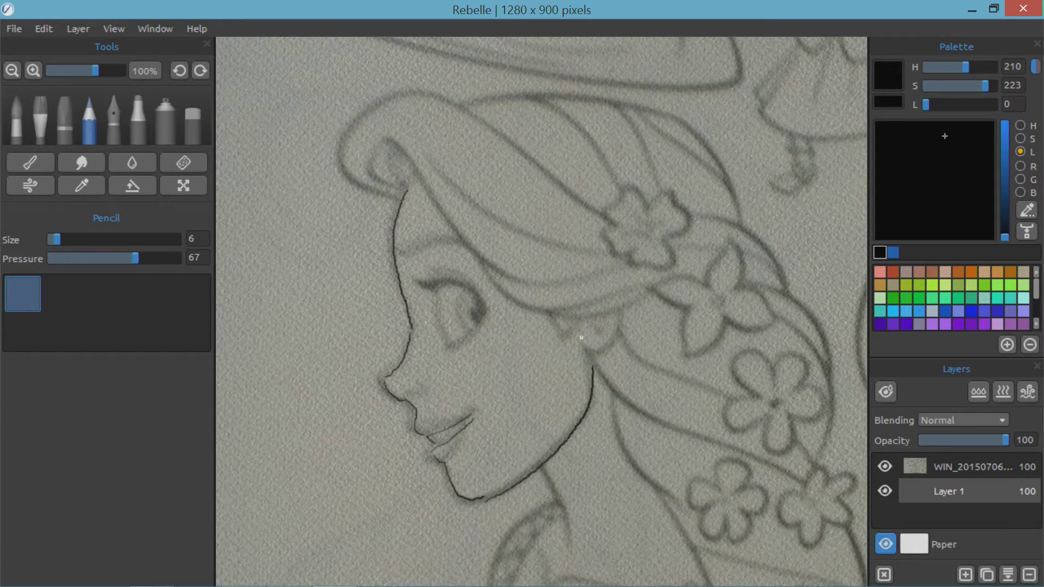
Trace the forehead hair curl, hair strands, ear outline, and the two neck lines
mouse_move(408, 190)
mouse_down()
mouse_move(374, 172)
mouse_move(407, 154)
mouse_move(463, 243)
mouse_move(533, 281)
mouse_up()
drag(480, 260, 539, 306)
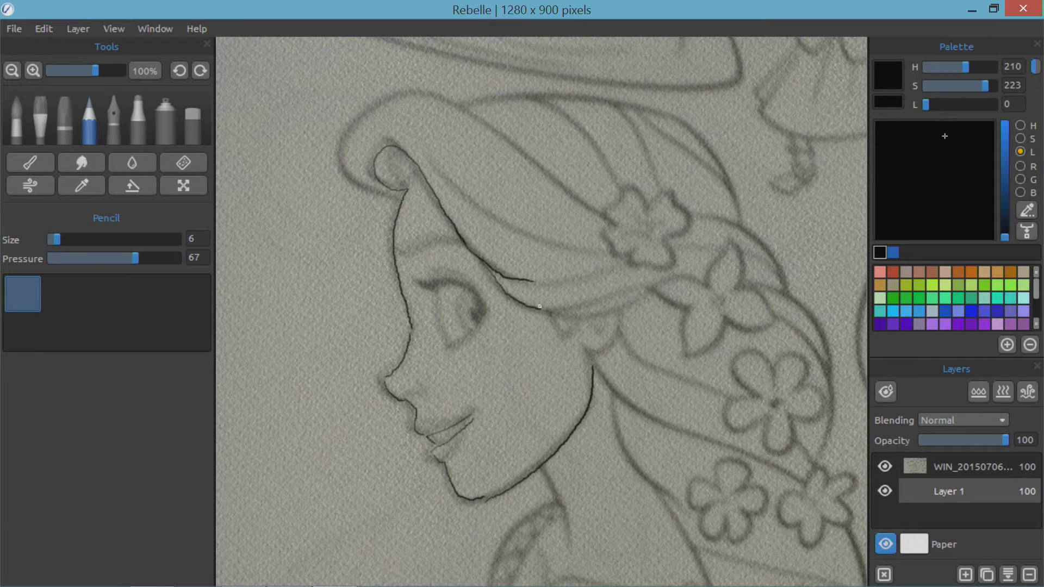
mouse_move(395, 194)
mouse_down()
mouse_move(339, 153)
mouse_move(399, 94)
mouse_move(442, 99)
mouse_move(475, 110)
mouse_move(587, 212)
mouse_up()
mouse_move(435, 167)
mouse_down()
mouse_move(499, 219)
mouse_move(606, 256)
mouse_up()
drag(534, 285, 622, 269)
mouse_move(539, 309)
mouse_down()
mouse_move(644, 286)
mouse_move(596, 313)
mouse_move(648, 297)
mouse_up()
mouse_move(553, 319)
mouse_down()
mouse_move(568, 337)
mouse_move(579, 326)
mouse_move(611, 345)
mouse_move(610, 319)
mouse_up()
mouse_move(594, 368)
mouse_down()
mouse_move(636, 405)
mouse_move(623, 438)
mouse_move(674, 501)
mouse_up()
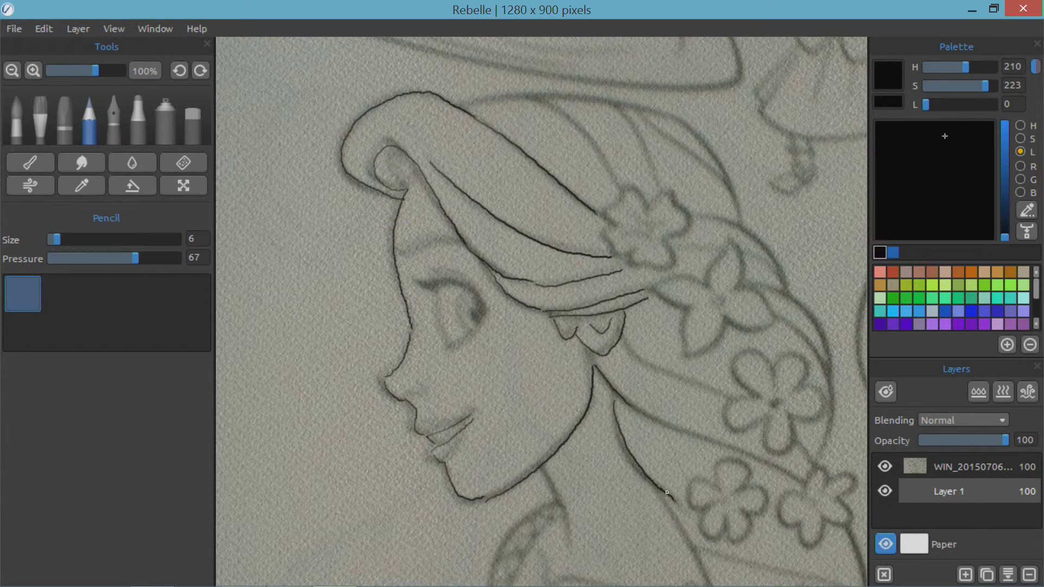
drag(543, 477, 573, 540)
Trace the top hair contour, a hair flower petal, and the hair down the right side
mouse_move(457, 103)
mouse_down()
mouse_move(511, 96)
mouse_move(562, 114)
mouse_move(586, 144)
mouse_up()
drag(539, 95, 709, 158)
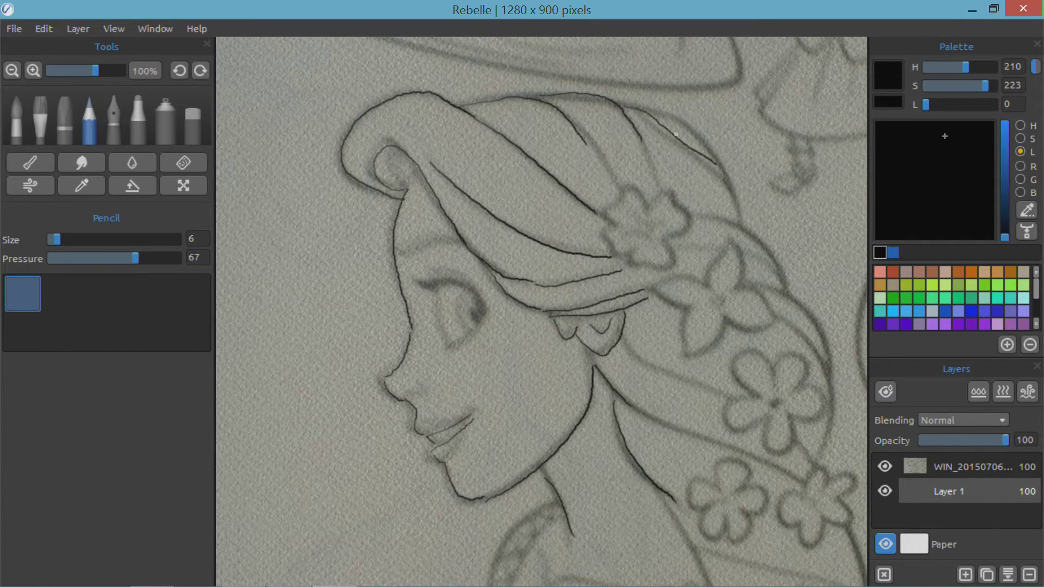
mouse_move(640, 106)
mouse_down()
mouse_move(716, 161)
mouse_move(743, 216)
mouse_up()
mouse_move(615, 221)
mouse_down()
mouse_move(635, 193)
mouse_move(642, 208)
mouse_move(612, 241)
mouse_move(620, 255)
mouse_move(675, 263)
mouse_move(667, 240)
mouse_move(682, 212)
mouse_move(671, 192)
mouse_move(657, 204)
mouse_move(623, 197)
mouse_move(651, 223)
mouse_move(633, 229)
mouse_move(729, 225)
mouse_move(761, 258)
mouse_up()
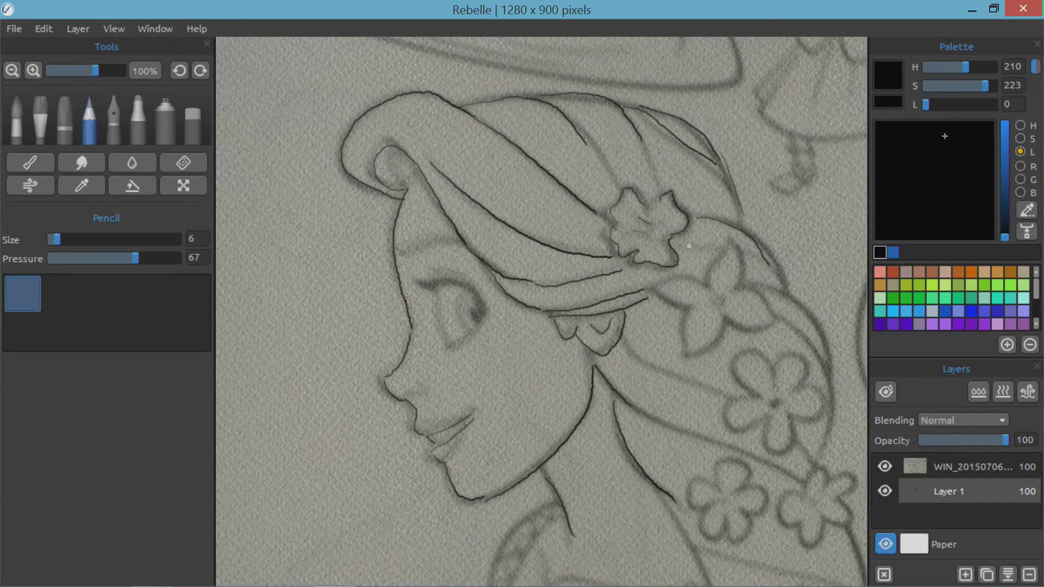
drag(688, 246, 710, 250)
mouse_move(744, 253)
mouse_down()
mouse_move(786, 280)
mouse_move(827, 371)
mouse_move(813, 453)
mouse_up()
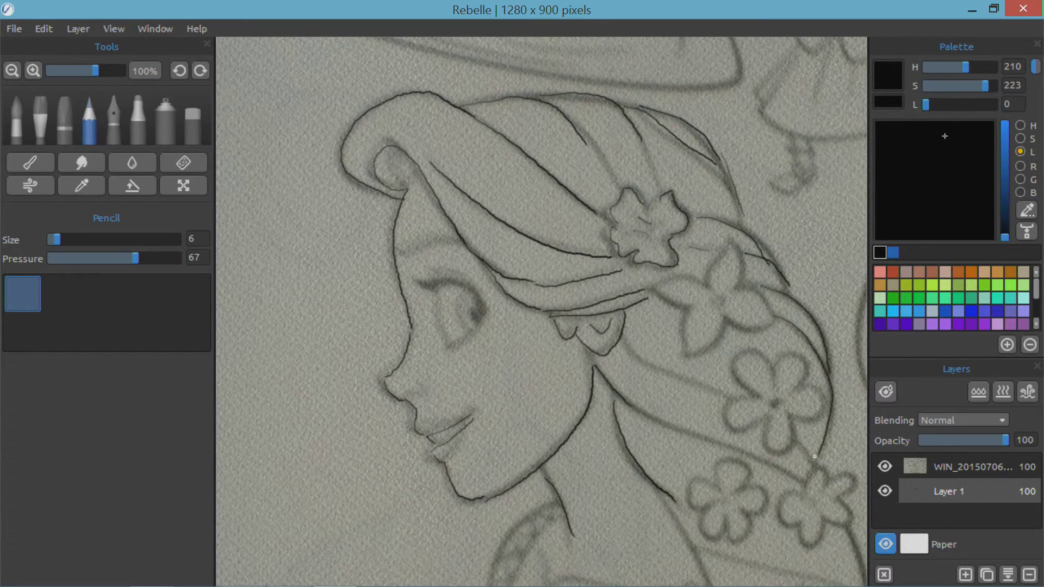
After briefly hiding the photo, pencil the upper eyelid, the crease above it, and the upper lip
click(885, 465)
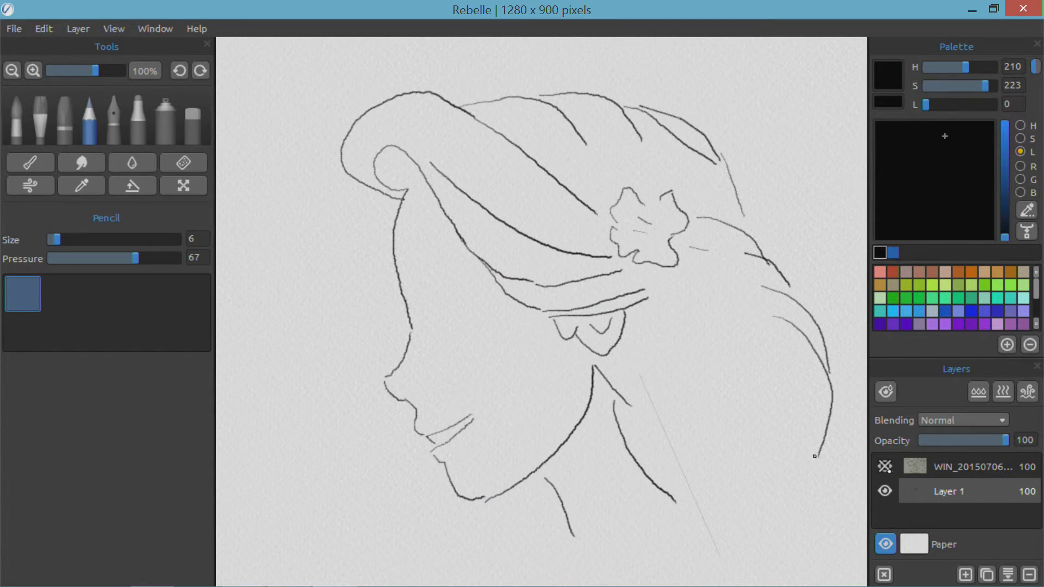
click(885, 466)
mouse_move(422, 284)
mouse_down()
mouse_move(481, 303)
mouse_move(486, 314)
mouse_move(434, 288)
mouse_move(476, 298)
mouse_move(440, 313)
mouse_move(455, 342)
mouse_move(483, 315)
mouse_up()
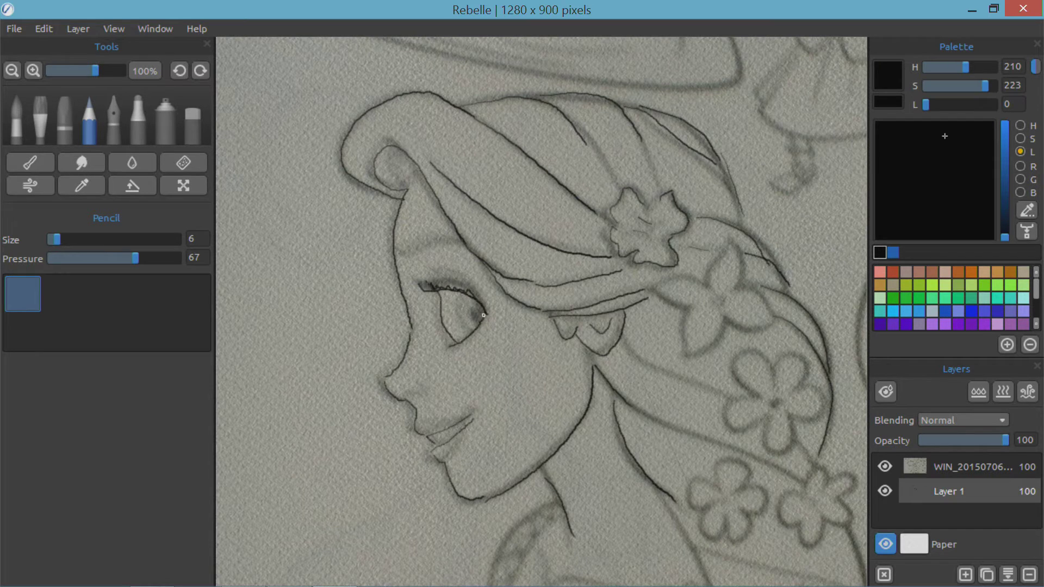
drag(433, 273, 473, 296)
drag(425, 425, 461, 415)
Add a new empty Layer 3 and adjust the photo layer's blending to Multiply
click(965, 574)
click(948, 515)
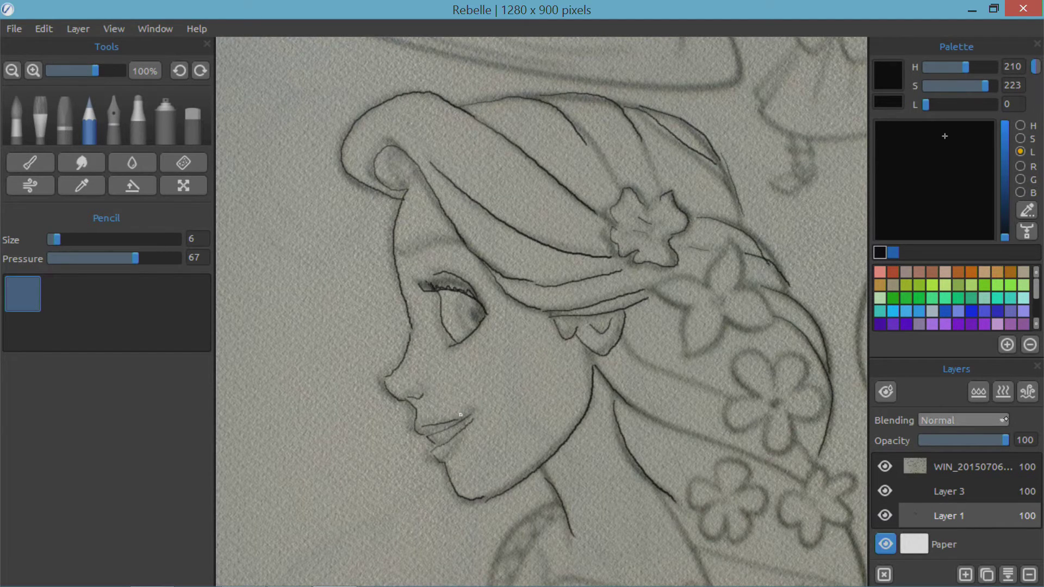
click(993, 467)
scroll(963, 420, down, 1)
mouse_move(1005, 440)
mouse_down()
mouse_move(973, 441)
mouse_move(1006, 442)
mouse_up()
Move Layer 3 below Layer 1 in the layer stack
click(981, 492)
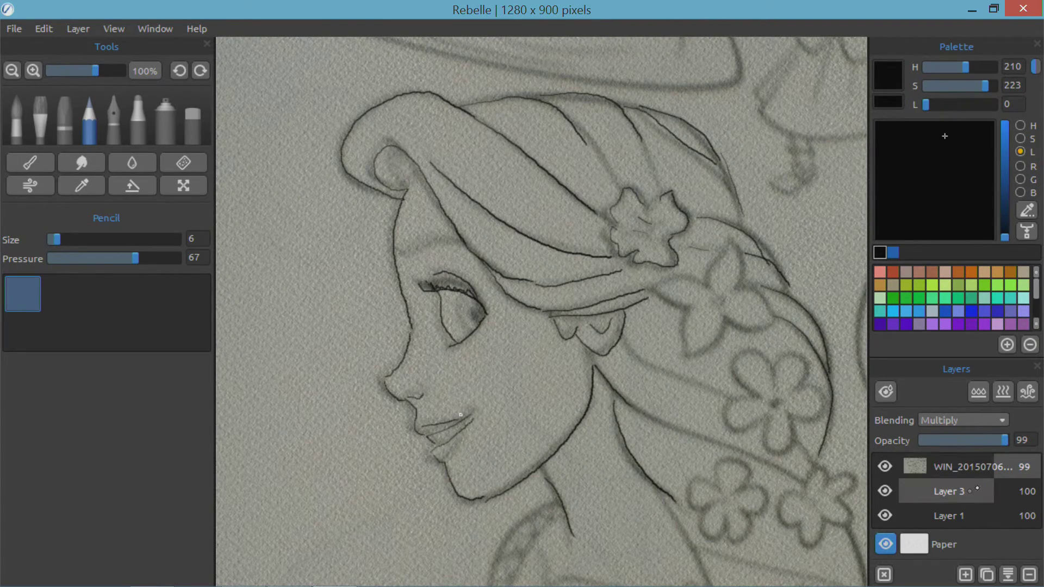
click(885, 515)
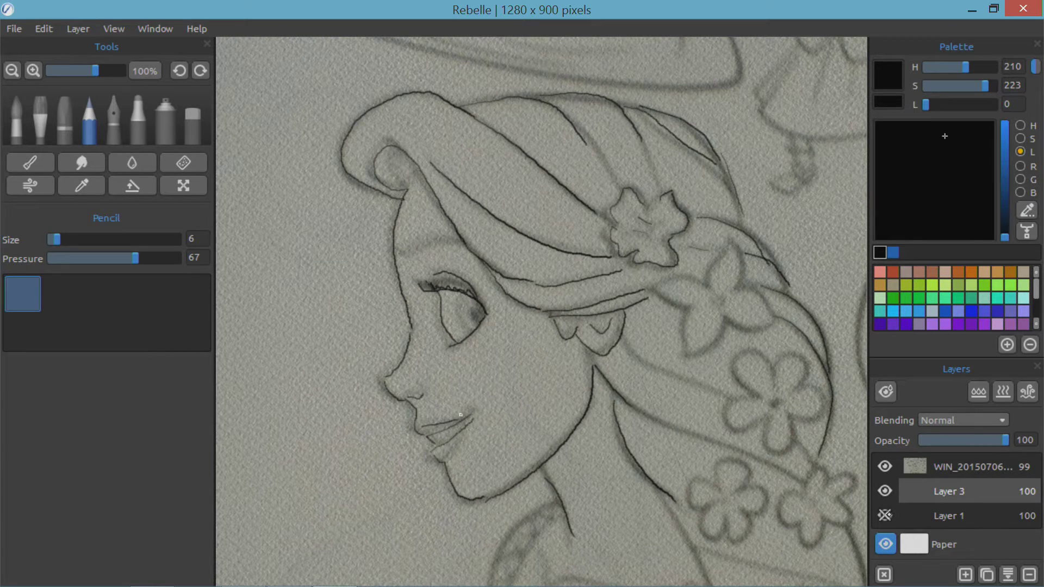
click(885, 516)
click(943, 512)
drag(948, 493, 952, 522)
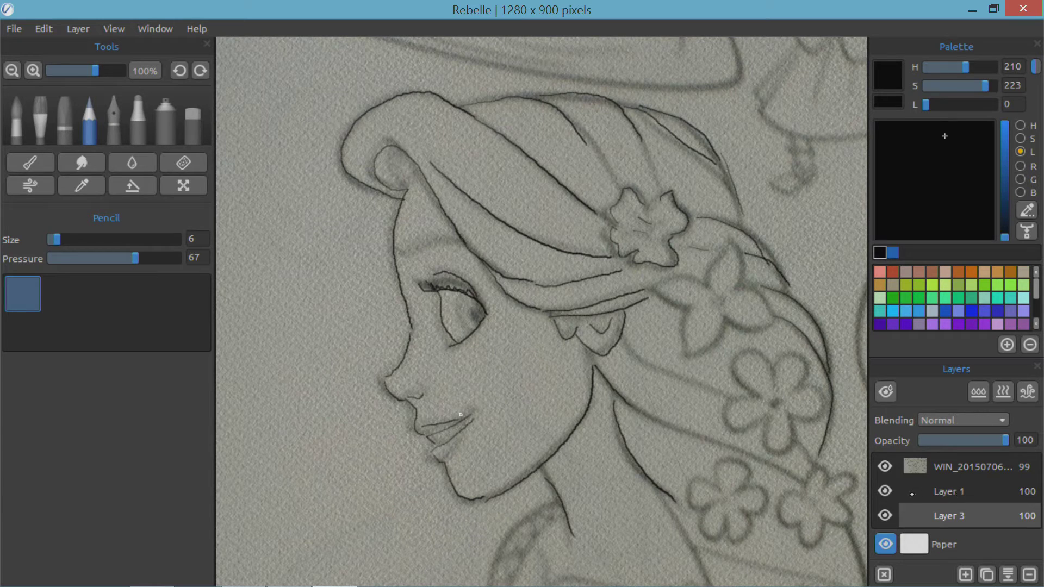
Check Layer 1's pencil lines and darken the eye's iris on it
click(911, 494)
click(885, 491)
click(885, 491)
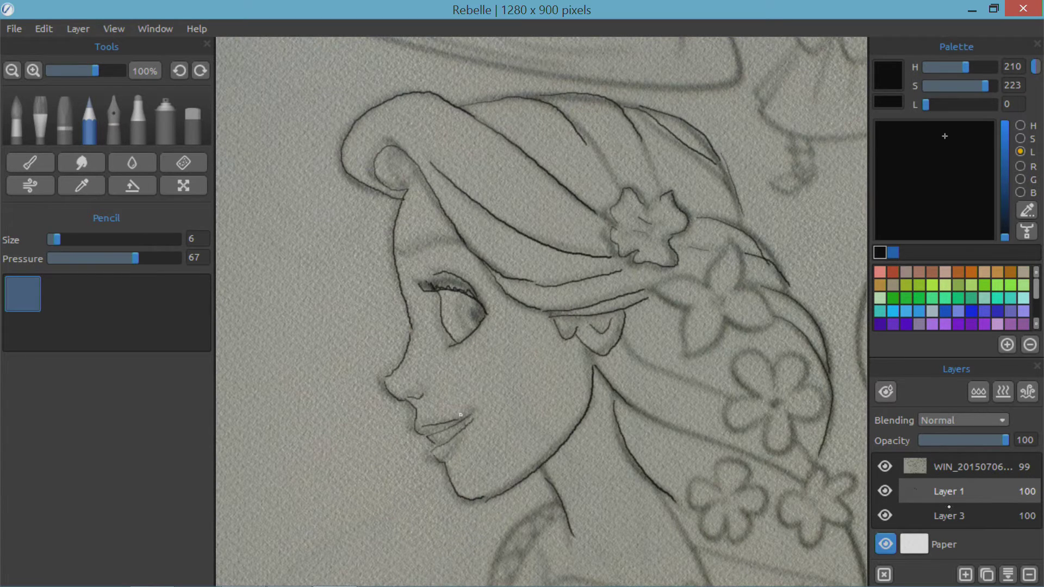
mouse_move(464, 296)
mouse_down()
mouse_move(466, 327)
mouse_move(464, 293)
mouse_move(479, 313)
mouse_up()
Fine-tune the photo layer's opacity and select Layer 3 for colour
click(967, 465)
mouse_move(1004, 440)
mouse_down()
mouse_move(973, 441)
mouse_move(1022, 438)
mouse_up()
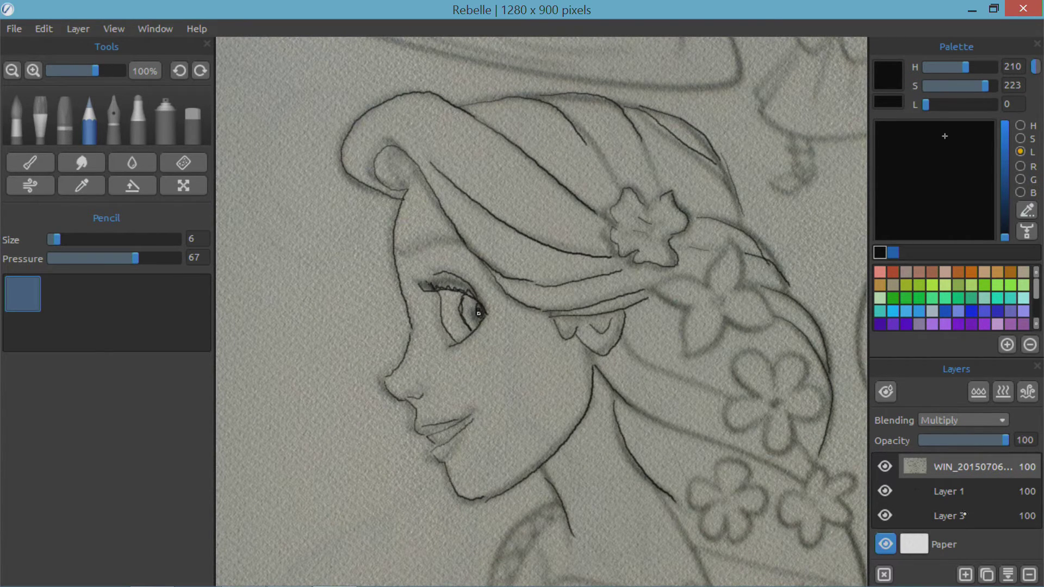
click(964, 515)
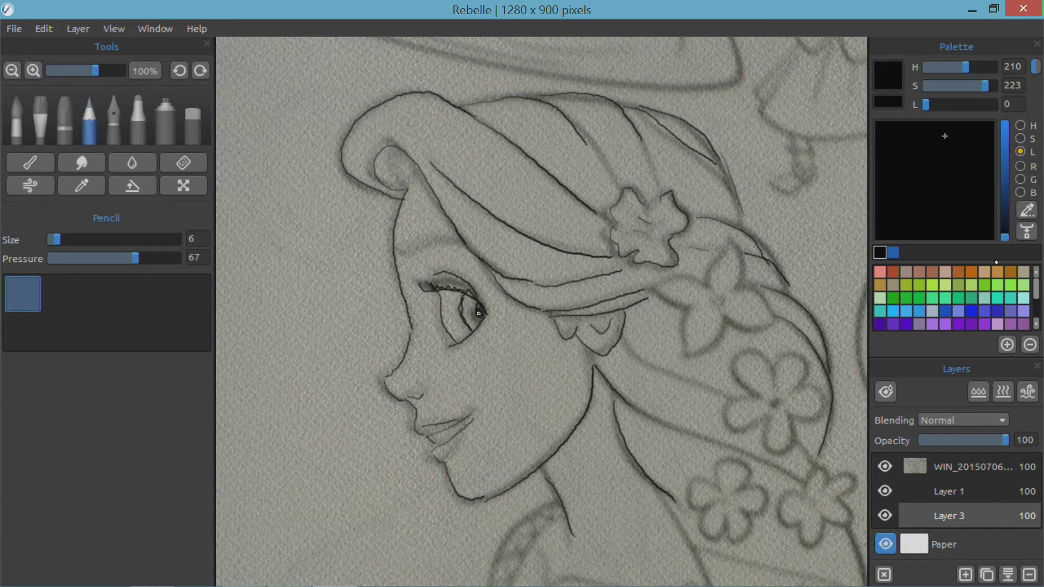
Pick a lightened tan skin colour and the Watercolor brush with water at 51
click(984, 272)
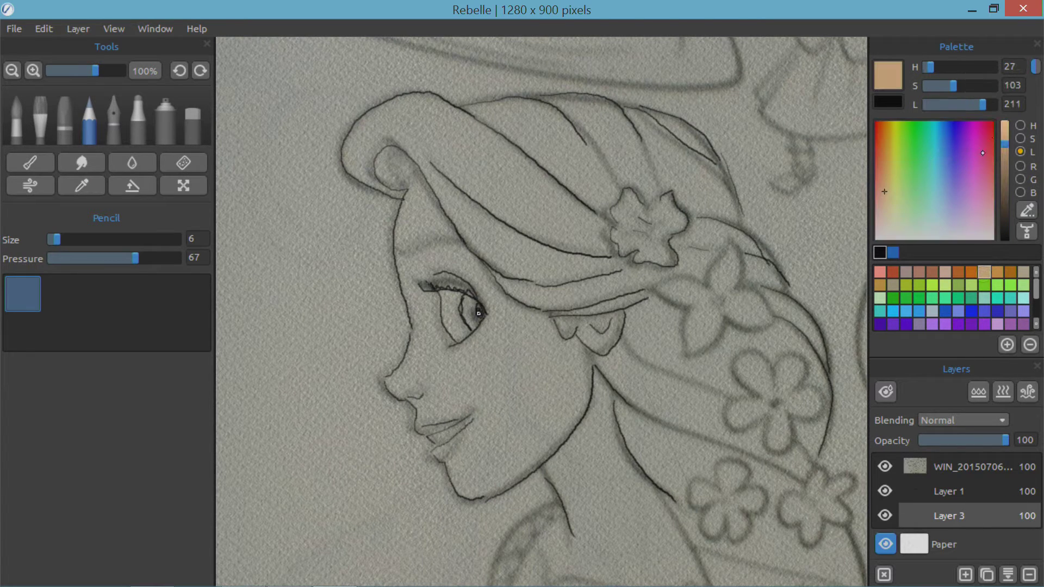
click(1007, 134)
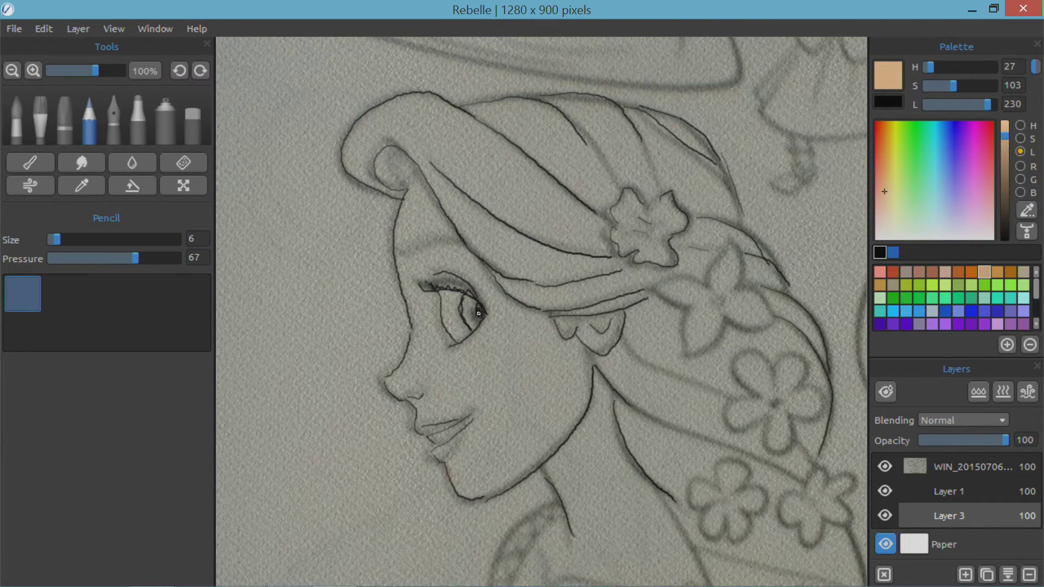
key(w)
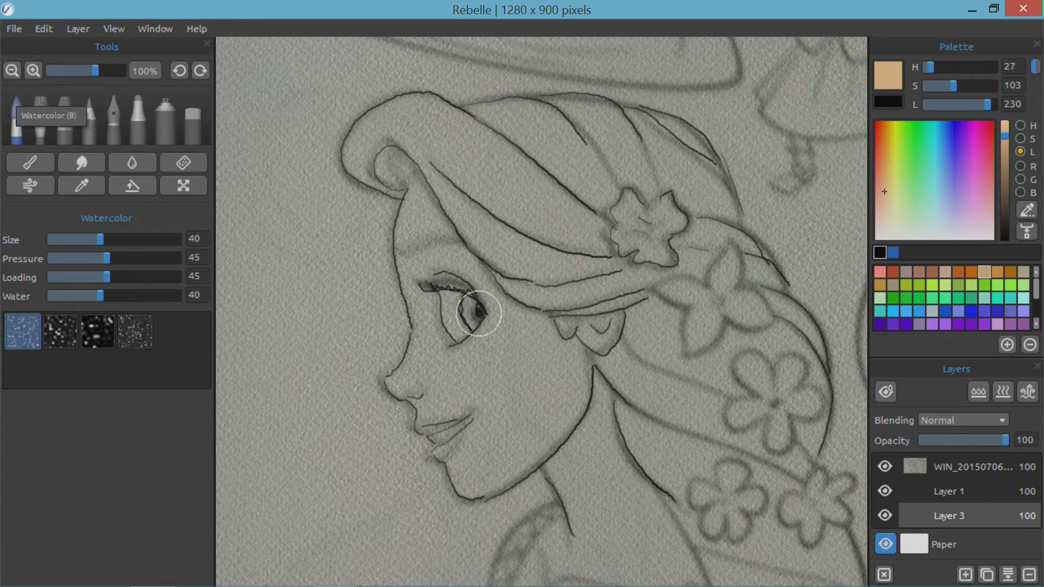
drag(111, 294, 115, 295)
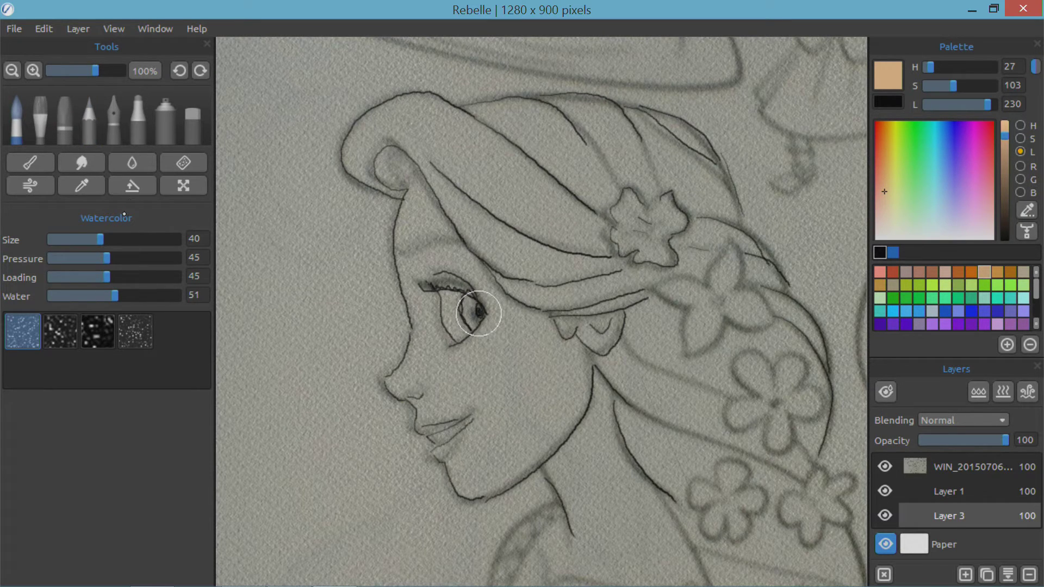
Paint the tan wash over the face up to the forehead, then hide the reference photo
mouse_move(416, 212)
mouse_down()
mouse_move(432, 234)
mouse_move(433, 310)
mouse_move(401, 365)
mouse_move(438, 399)
mouse_move(484, 363)
mouse_move(478, 256)
mouse_move(526, 358)
mouse_move(491, 428)
mouse_move(459, 455)
mouse_move(506, 461)
mouse_move(571, 353)
mouse_move(568, 427)
mouse_move(585, 478)
mouse_move(617, 489)
mouse_move(599, 466)
mouse_move(593, 532)
mouse_move(645, 550)
mouse_move(592, 389)
mouse_up()
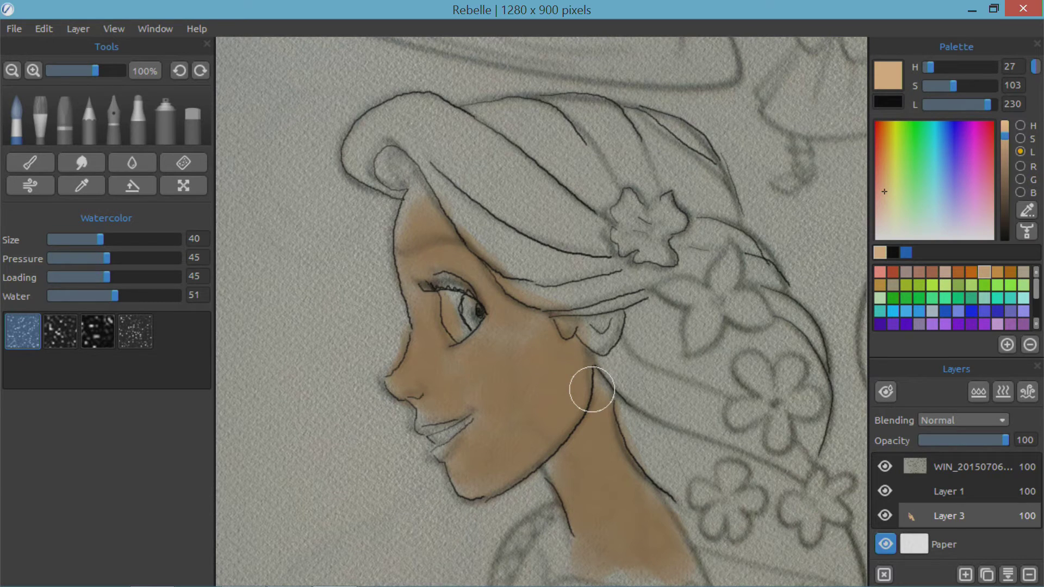
mouse_move(591, 389)
mouse_down()
mouse_move(415, 217)
mouse_move(419, 193)
mouse_move(438, 191)
mouse_up()
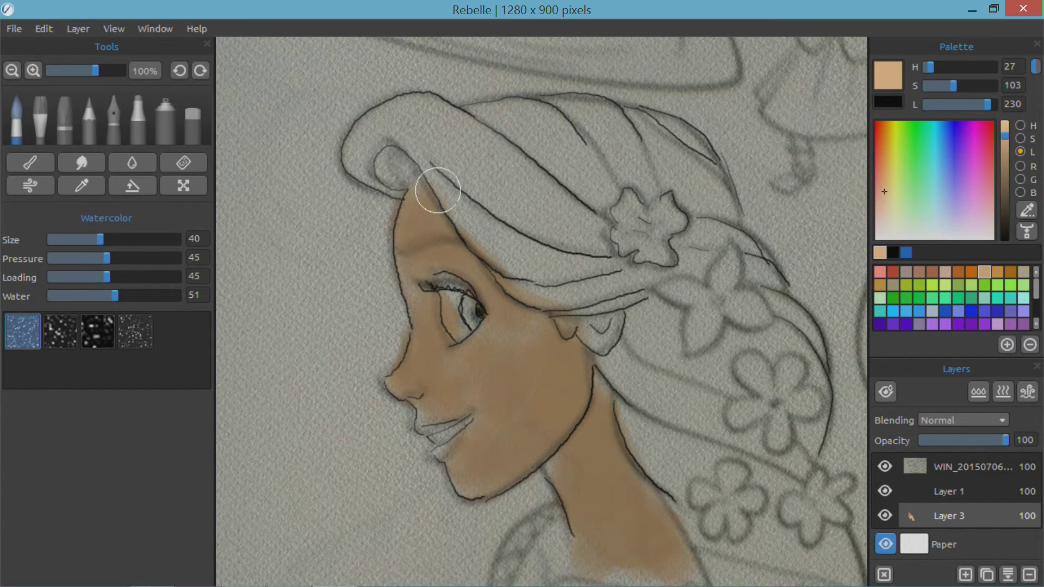
click(885, 467)
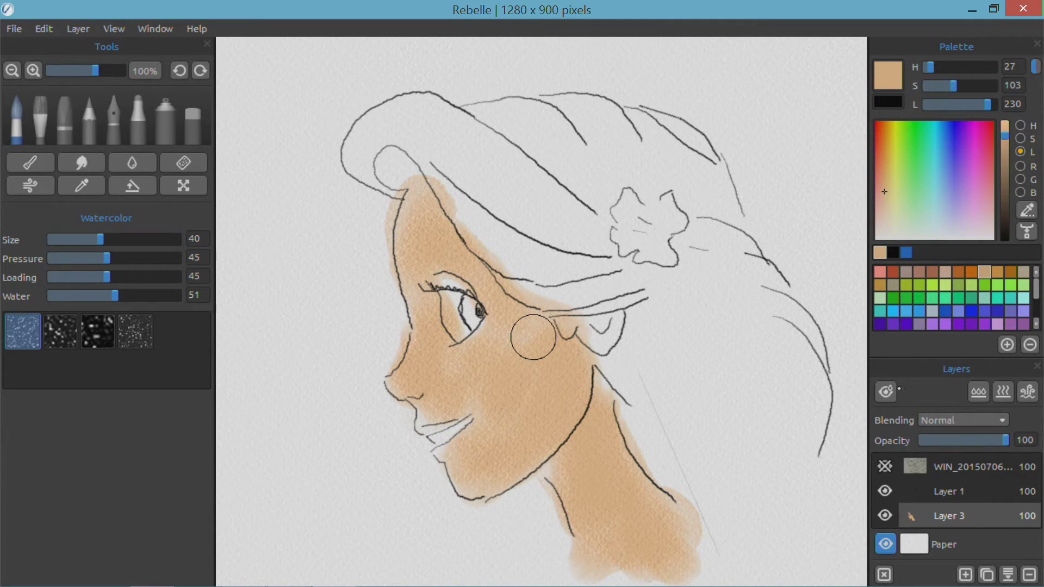
Toggle the wet-paint view and briefly reshow the reference photo to check the wash
click(893, 389)
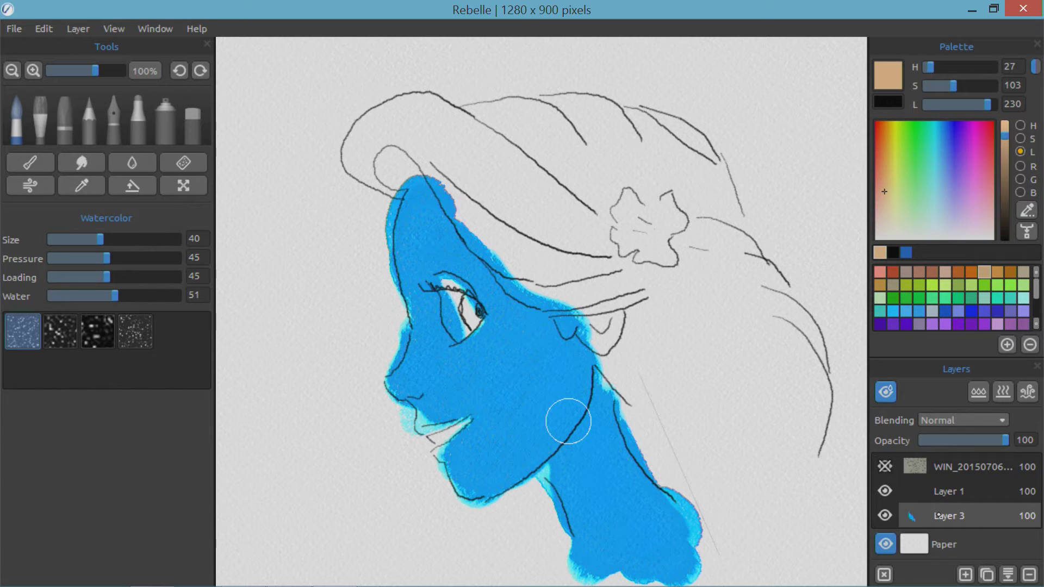
click(885, 466)
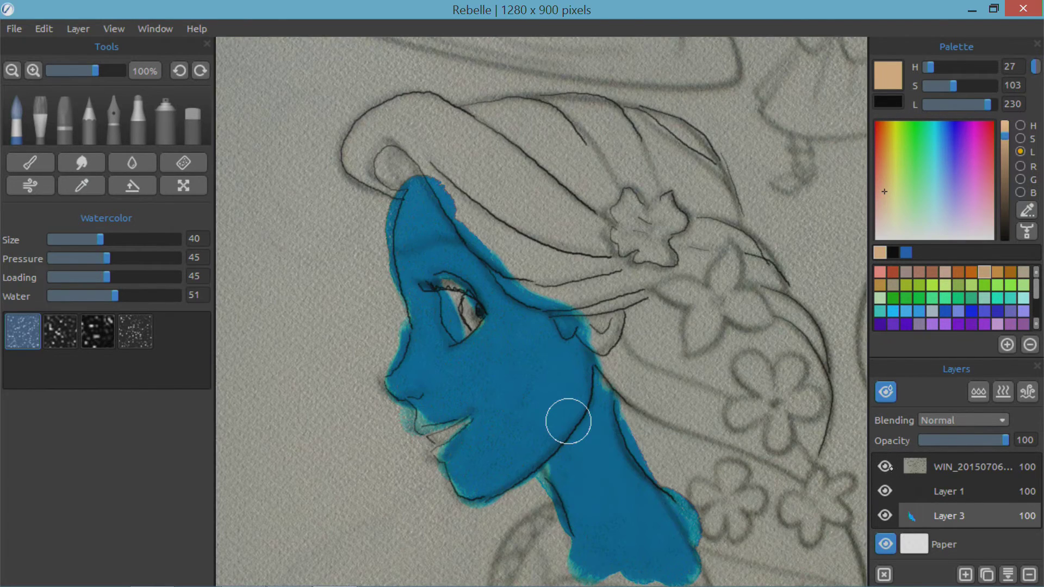
click(884, 467)
click(885, 391)
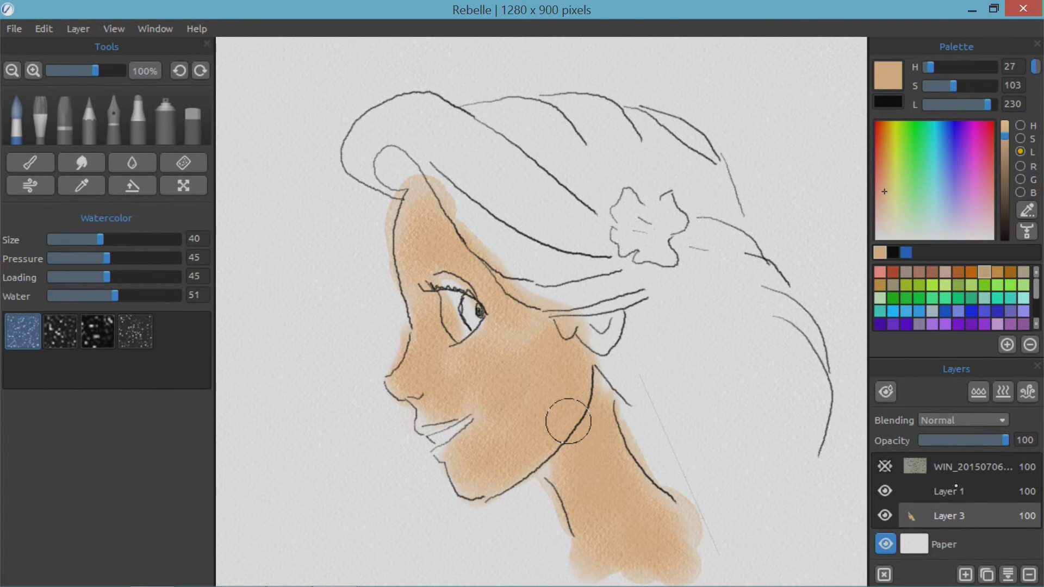
Paint a dark orange shadow wash below the jawline, blending it up toward the cheek
click(1014, 274)
mouse_move(568, 421)
mouse_down()
mouse_move(553, 435)
mouse_move(582, 419)
mouse_move(554, 451)
mouse_move(588, 423)
mouse_up()
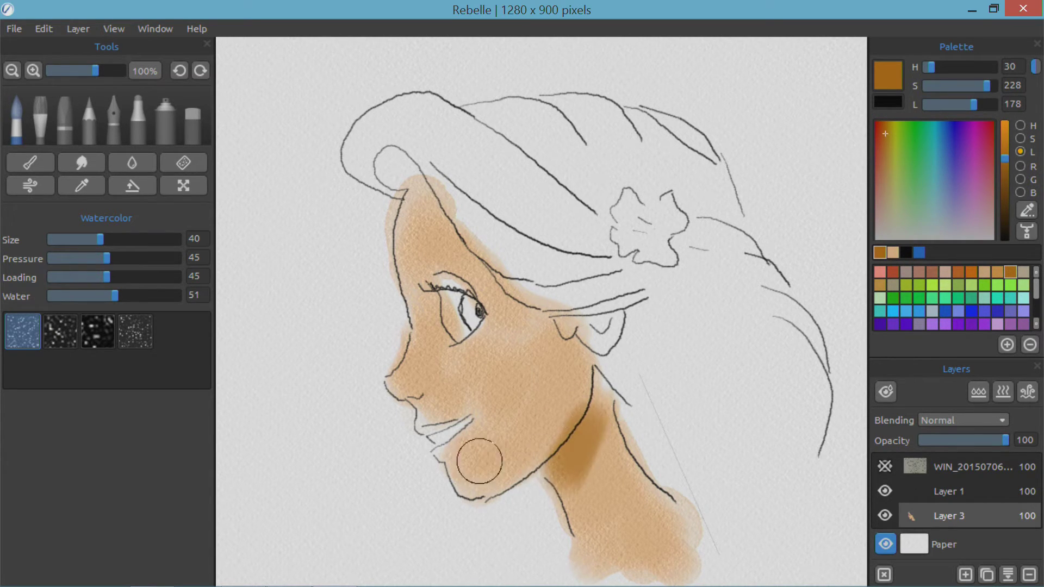
mouse_move(531, 377)
mouse_down()
mouse_move(561, 368)
mouse_move(526, 306)
mouse_move(418, 201)
mouse_move(592, 459)
mouse_move(553, 396)
mouse_move(598, 402)
mouse_move(603, 462)
mouse_move(529, 458)
mouse_move(500, 563)
mouse_up()
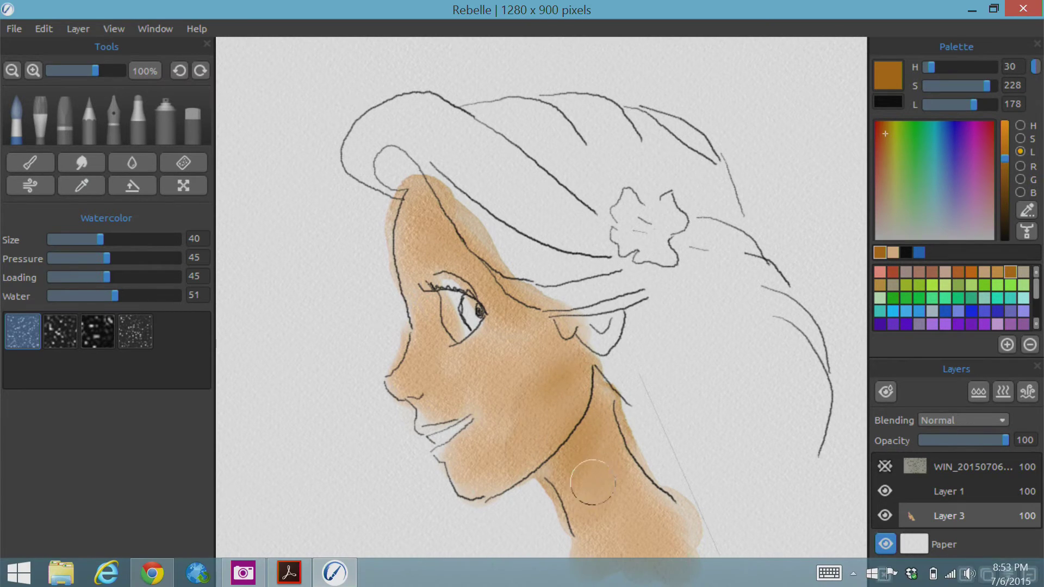
mouse_move(592, 482)
mouse_down()
mouse_move(613, 392)
mouse_move(557, 382)
mouse_up()
mouse_move(554, 424)
mouse_down()
mouse_move(522, 462)
mouse_move(566, 418)
mouse_up()
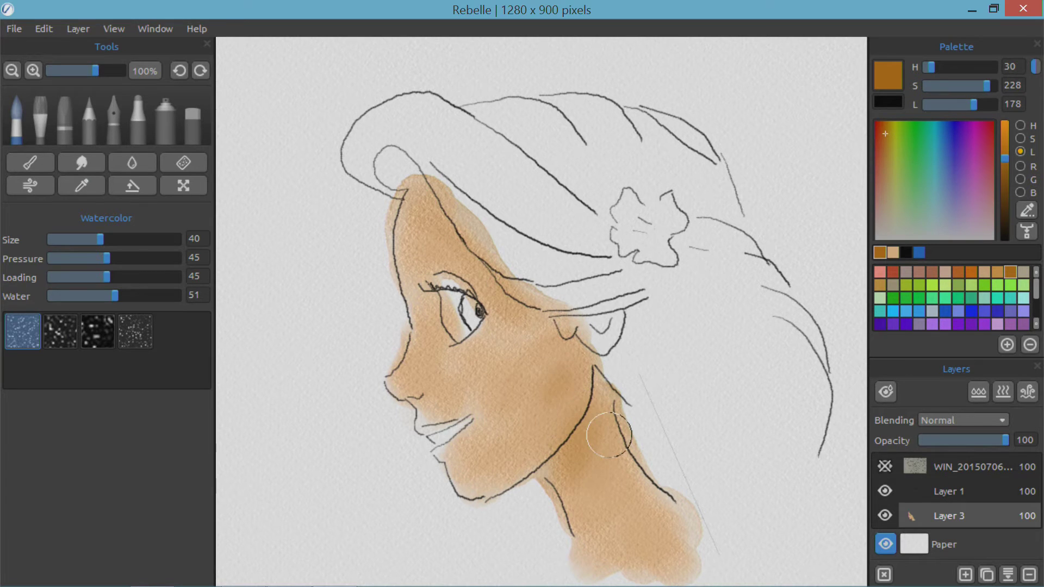
key(w)
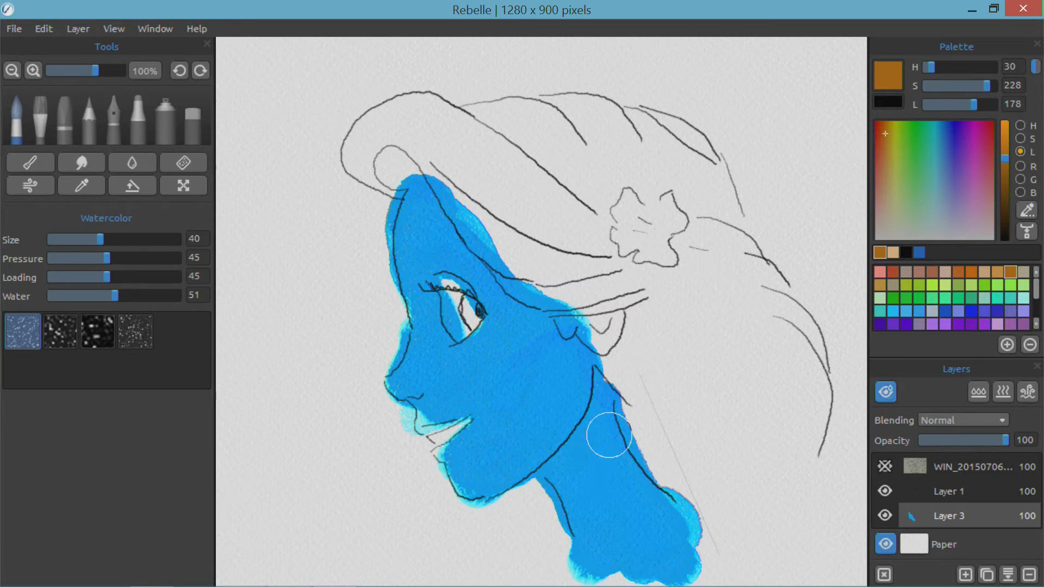
Dry the skin layer, then paint a darker brown shadow on the neck and nose tip
click(1003, 393)
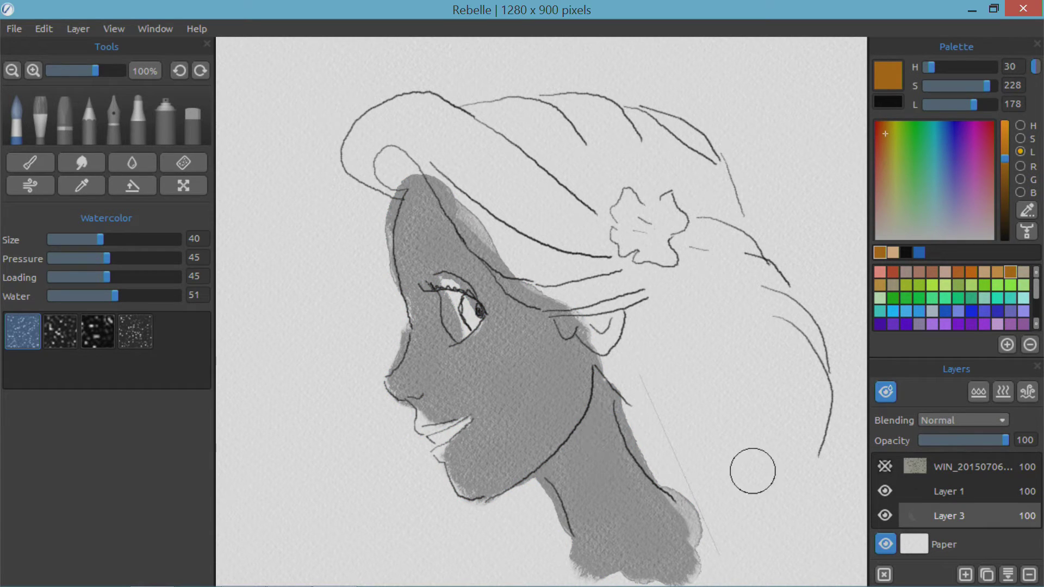
key(w)
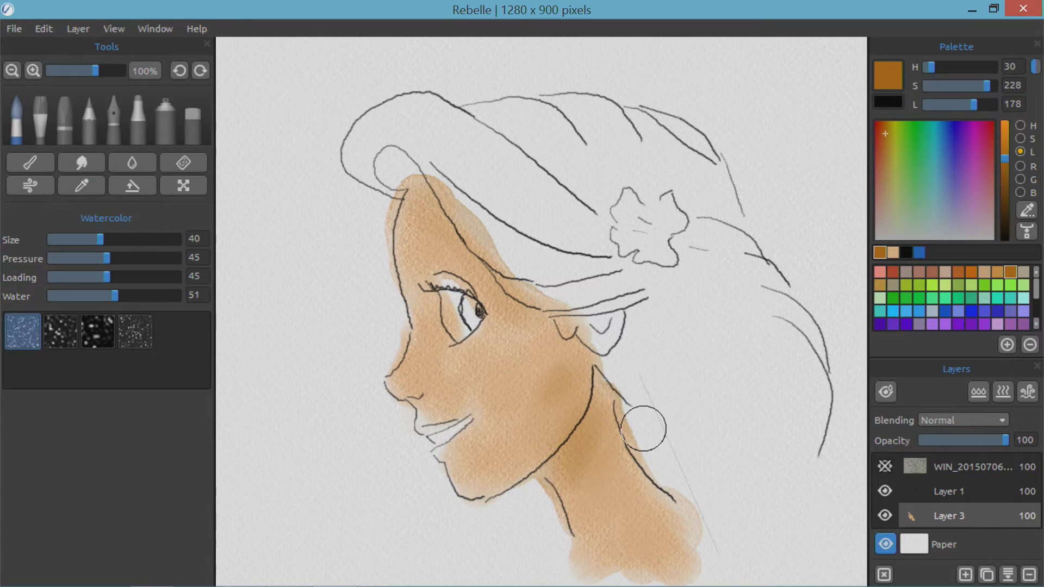
mouse_move(549, 471)
mouse_down()
mouse_move(592, 413)
mouse_move(544, 478)
mouse_up()
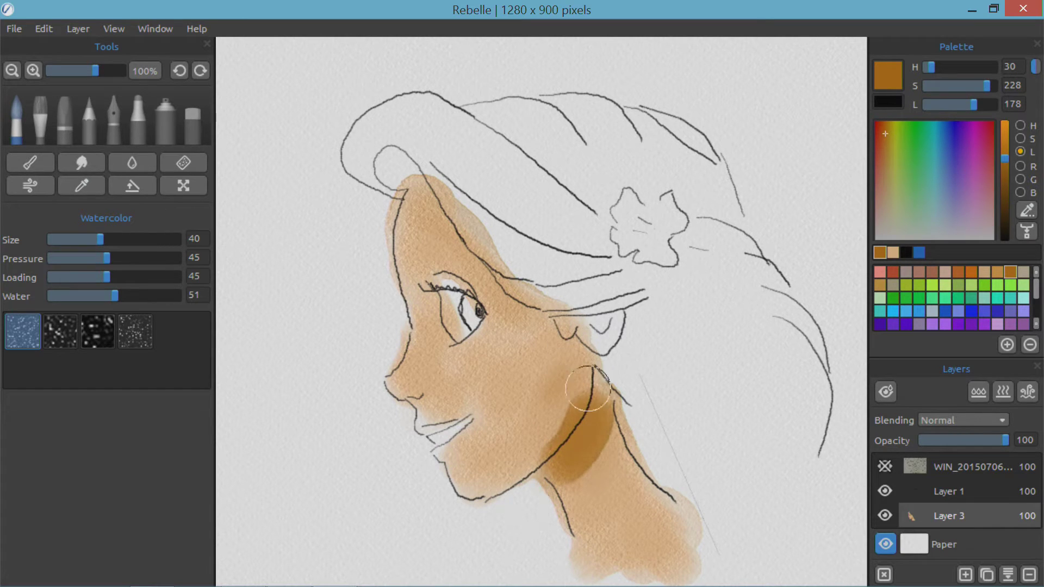
click(410, 383)
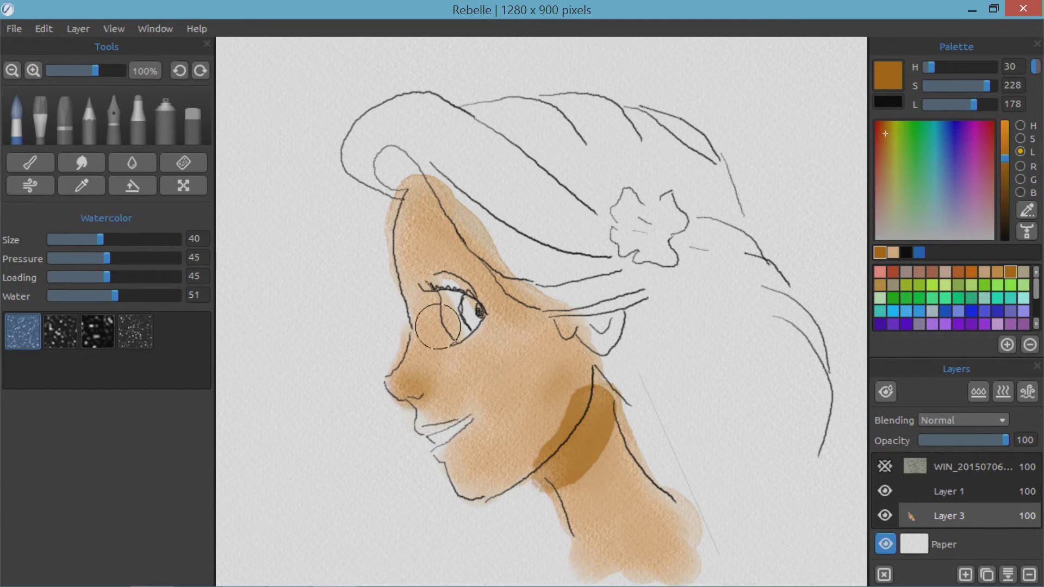
With brush size 24, darken the forehead from brow to hairline and extend the neck shadow along the jaw
key(bracketleft)
key(bracketleft)
key(bracketleft)
key(bracketleft)
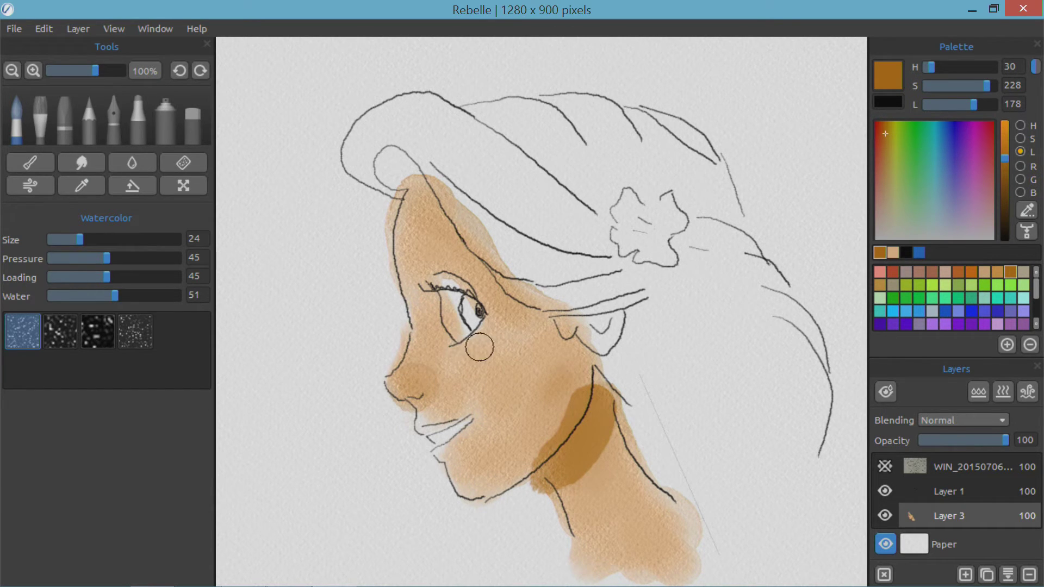
mouse_move(431, 213)
mouse_down()
mouse_move(455, 235)
mouse_move(415, 191)
mouse_move(443, 229)
mouse_move(469, 240)
mouse_move(494, 287)
mouse_move(550, 312)
mouse_up()
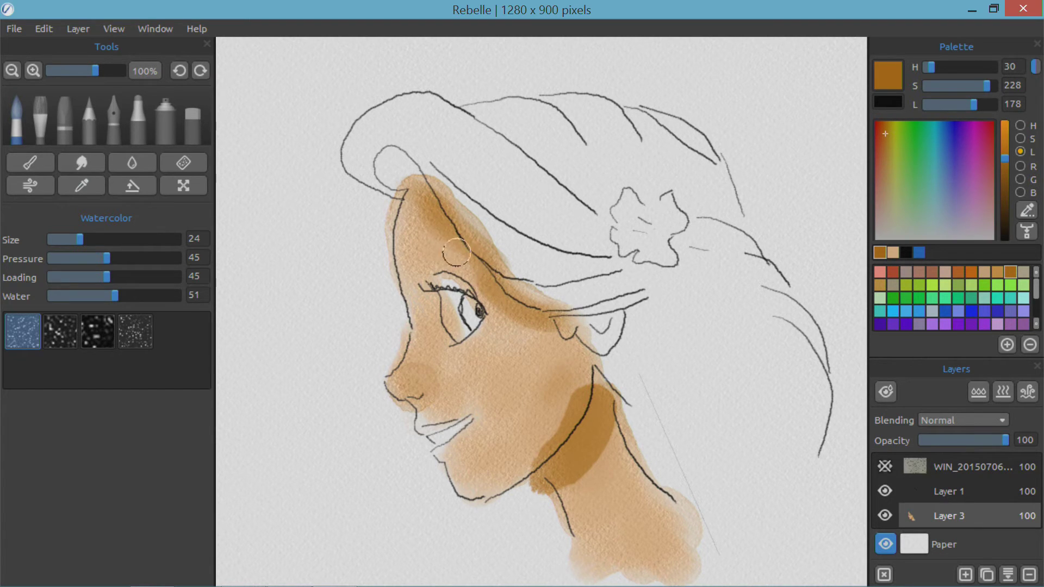
drag(456, 253, 428, 195)
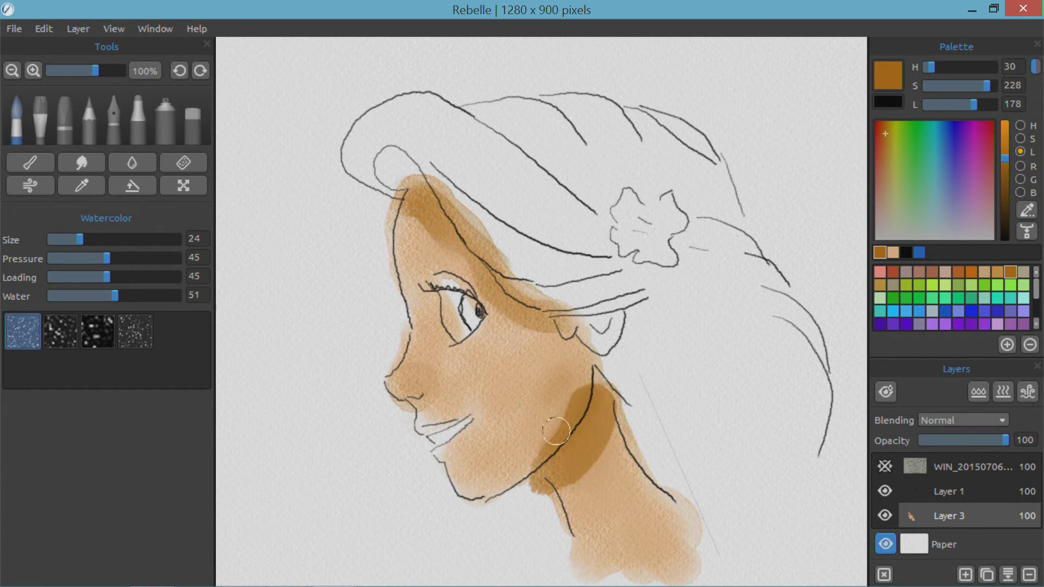
drag(594, 390, 517, 482)
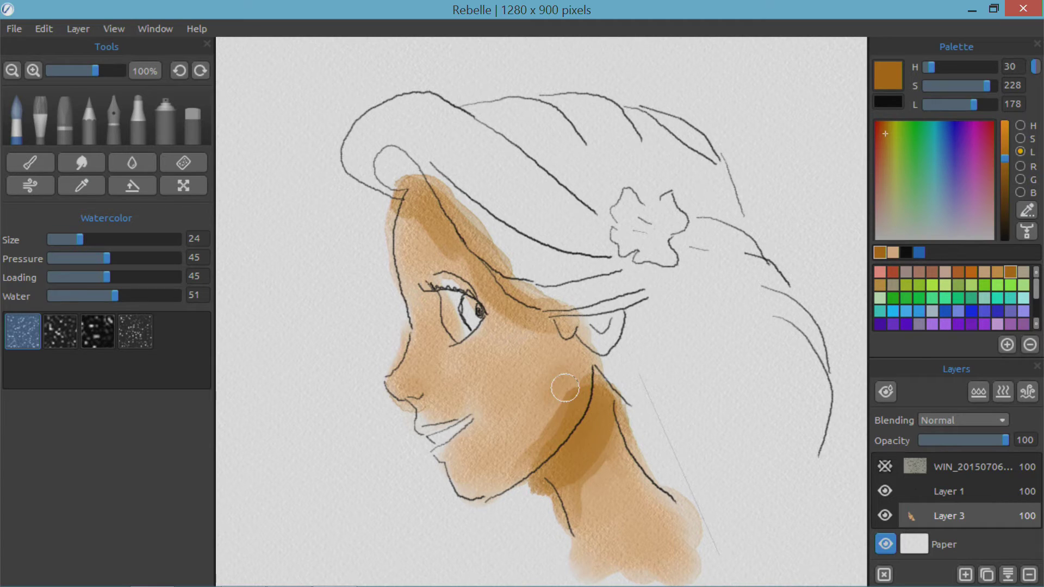
Check which paint is still wet and dry the layer again
click(879, 391)
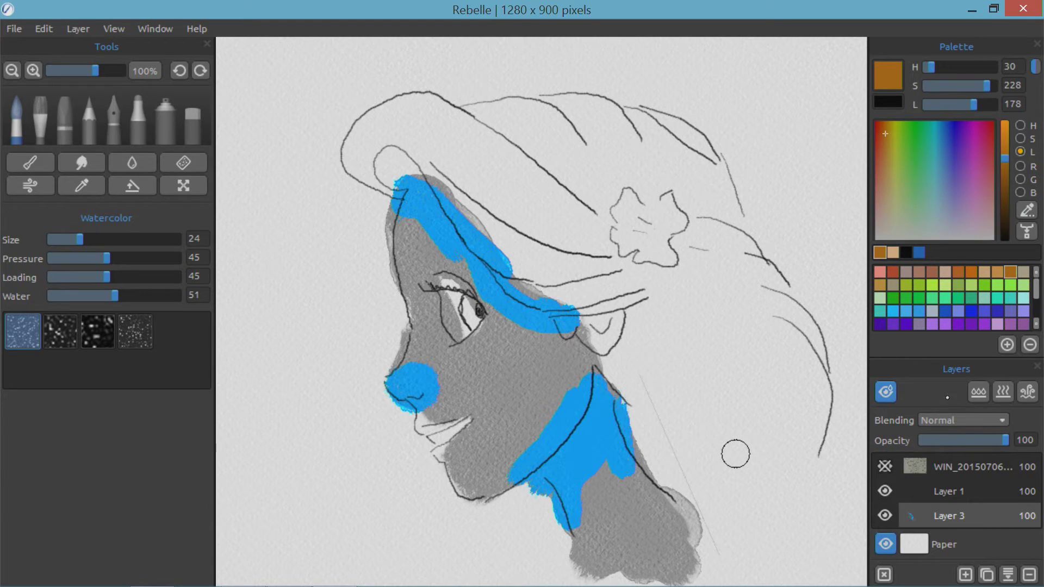
click(1003, 391)
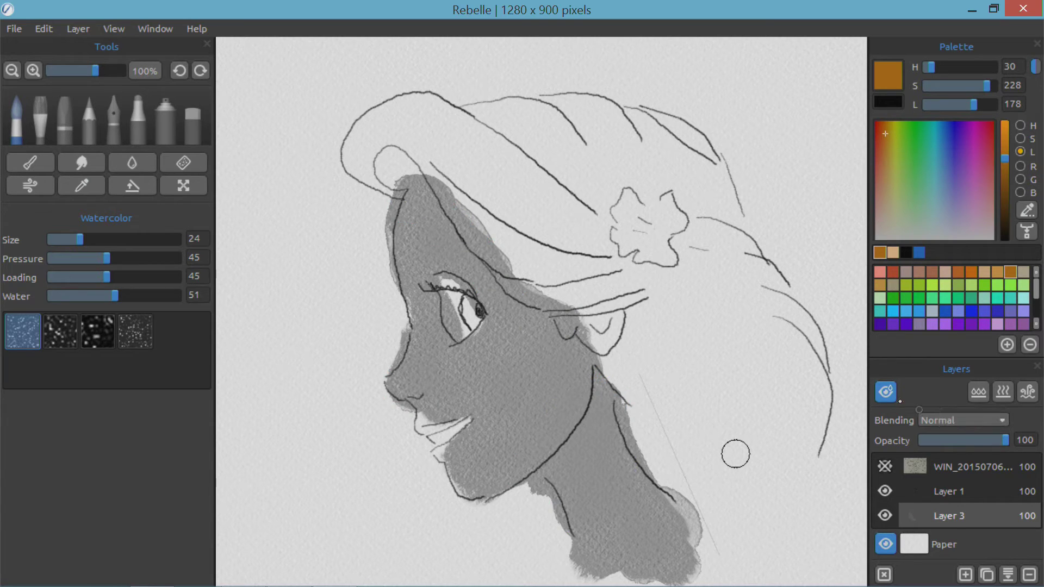
click(885, 391)
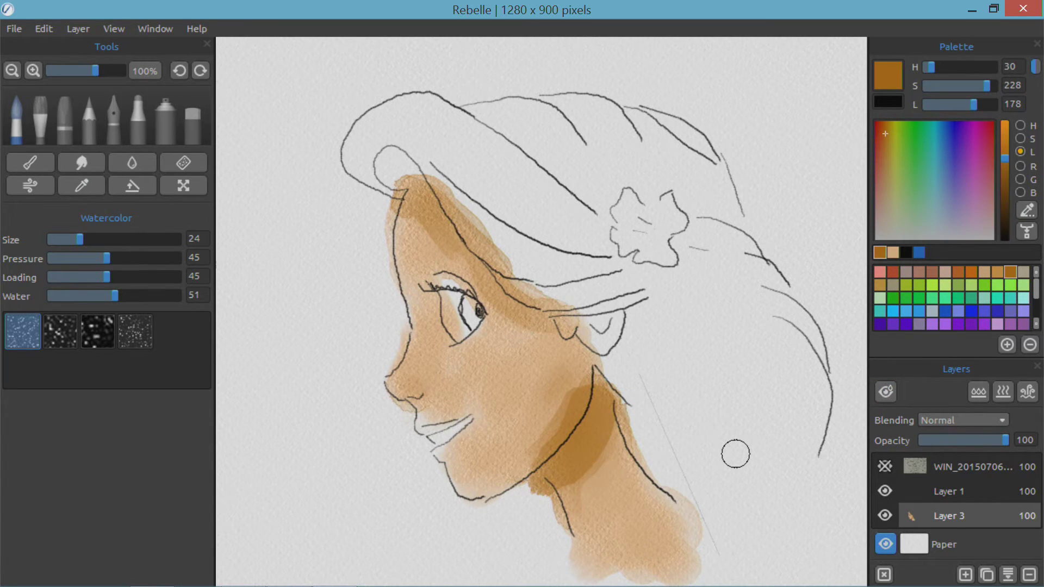
key(s)
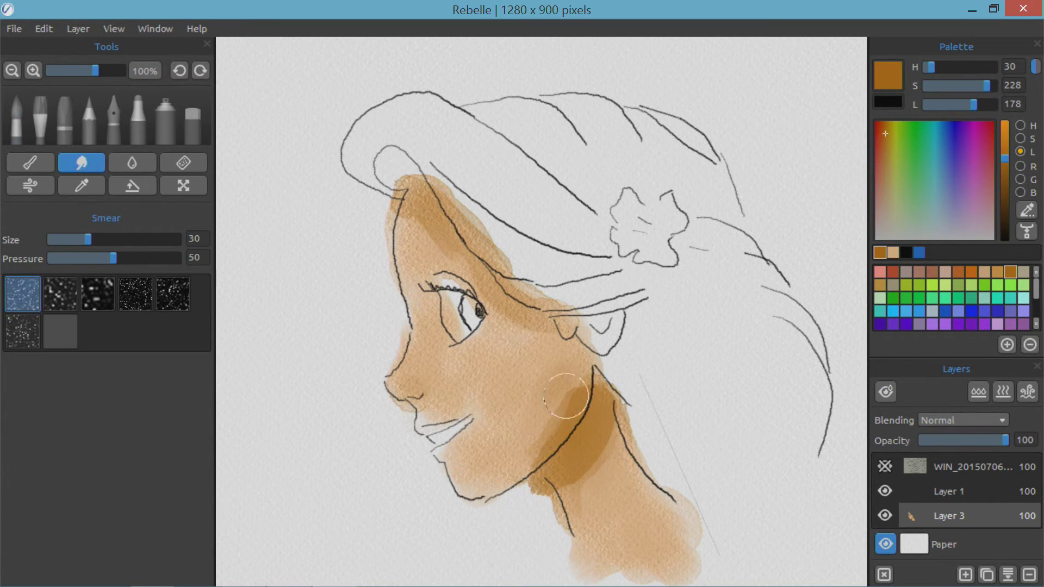
Smear the neck shadow down toward the chin, then pick a light yellow-green paint colour
mouse_move(540, 436)
mouse_down()
mouse_move(554, 413)
mouse_move(519, 450)
mouse_move(552, 424)
mouse_move(527, 450)
mouse_move(546, 409)
mouse_move(487, 474)
mouse_move(588, 426)
mouse_move(581, 495)
mouse_move(568, 490)
mouse_move(559, 504)
mouse_move(608, 423)
mouse_move(581, 425)
mouse_move(547, 329)
mouse_move(505, 304)
mouse_move(449, 233)
mouse_move(396, 218)
mouse_move(463, 243)
mouse_move(503, 299)
mouse_up()
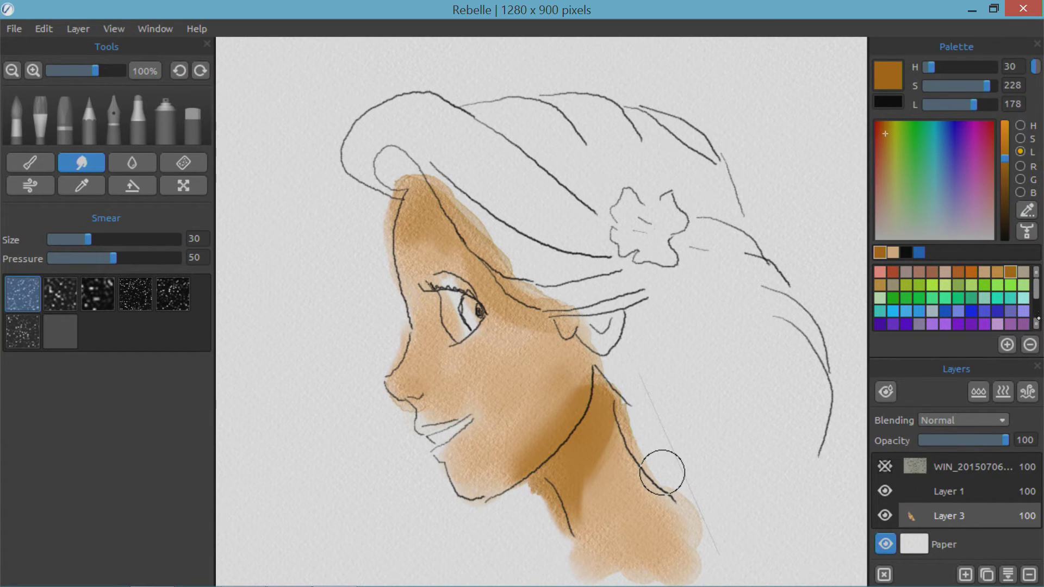
scroll(1034, 309, down, 2)
scroll(1034, 308, down, 3)
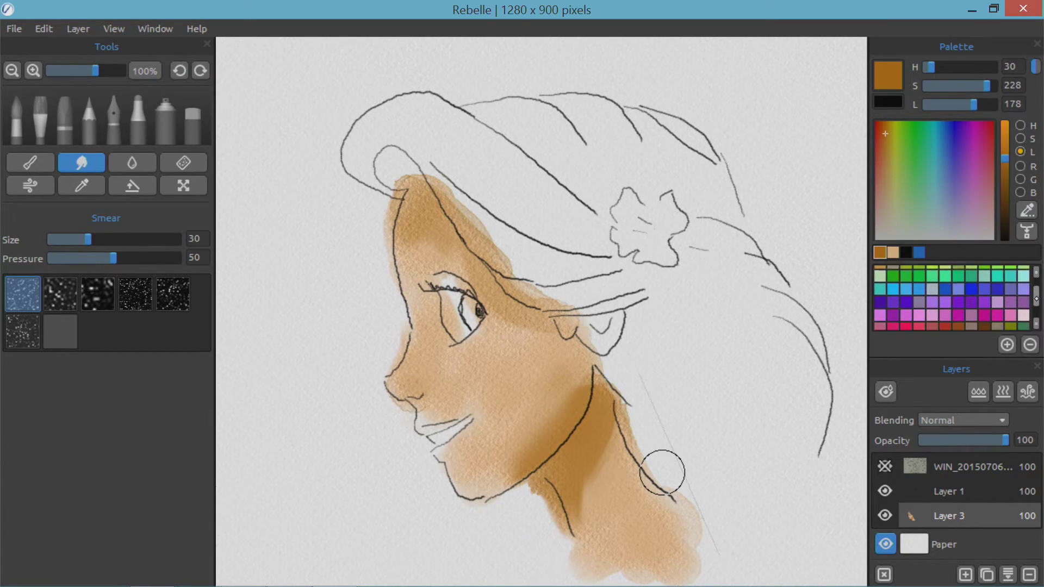
drag(1034, 311, 1033, 285)
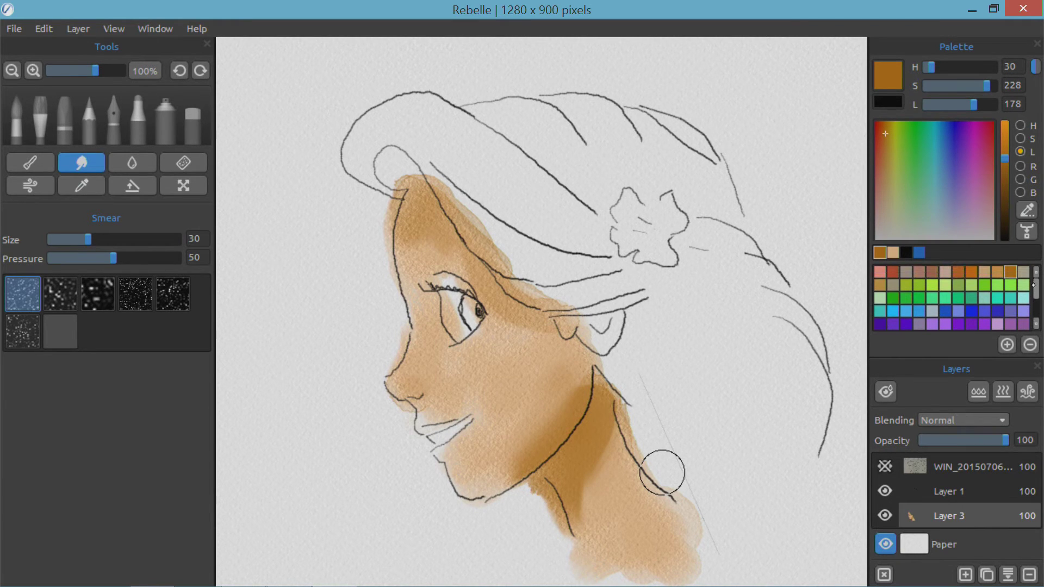
click(976, 285)
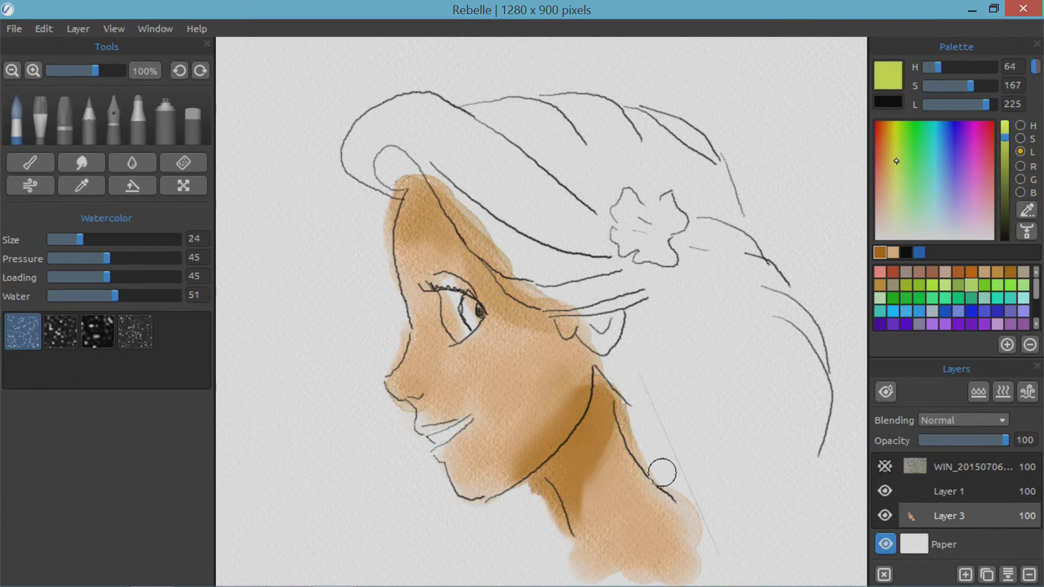
Shift to a deeper yellow, enlarge the brush to 44, and wash yellow across the upper hair
drag(896, 137, 892, 139)
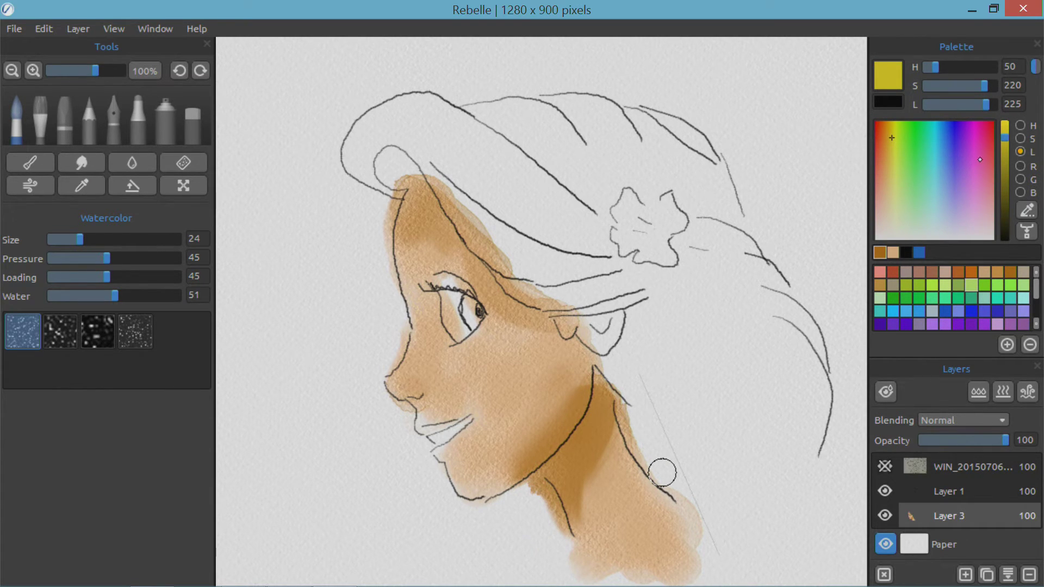
key(bracketright)
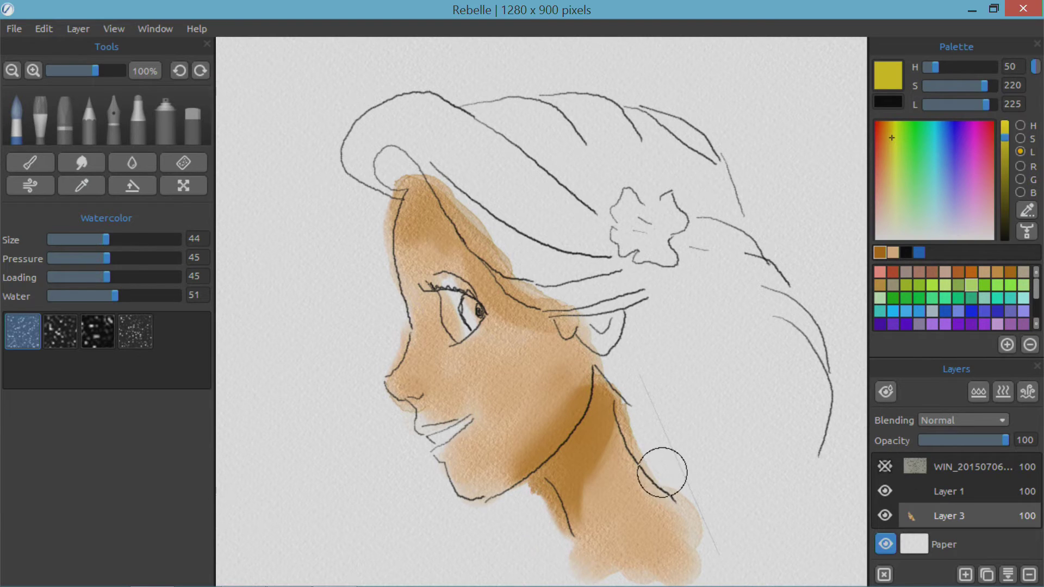
mouse_move(519, 212)
mouse_down()
mouse_move(413, 132)
mouse_move(362, 152)
mouse_move(419, 104)
mouse_move(524, 175)
mouse_move(526, 122)
mouse_move(603, 188)
mouse_move(511, 278)
mouse_move(606, 283)
mouse_move(647, 376)
mouse_move(709, 410)
mouse_move(685, 288)
mouse_move(684, 196)
mouse_move(625, 131)
mouse_move(728, 239)
mouse_move(794, 331)
mouse_move(735, 315)
mouse_move(494, 122)
mouse_move(359, 163)
mouse_move(381, 120)
mouse_move(419, 123)
mouse_up()
click(887, 391)
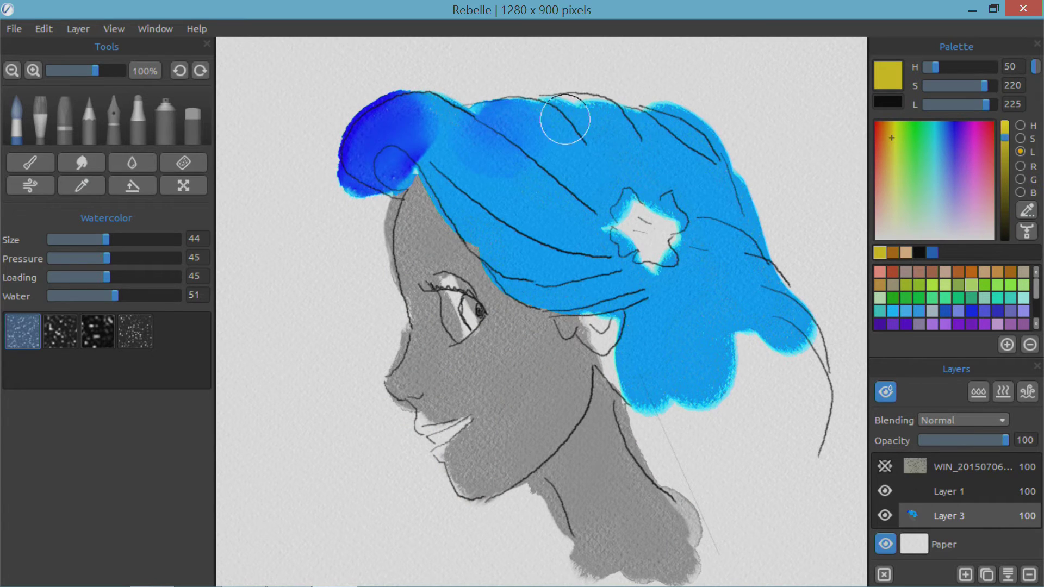
mouse_move(565, 117)
mouse_down()
mouse_move(587, 116)
mouse_move(541, 117)
mouse_move(568, 172)
mouse_move(677, 144)
mouse_move(745, 280)
mouse_move(795, 327)
mouse_move(799, 350)
mouse_move(761, 342)
mouse_up()
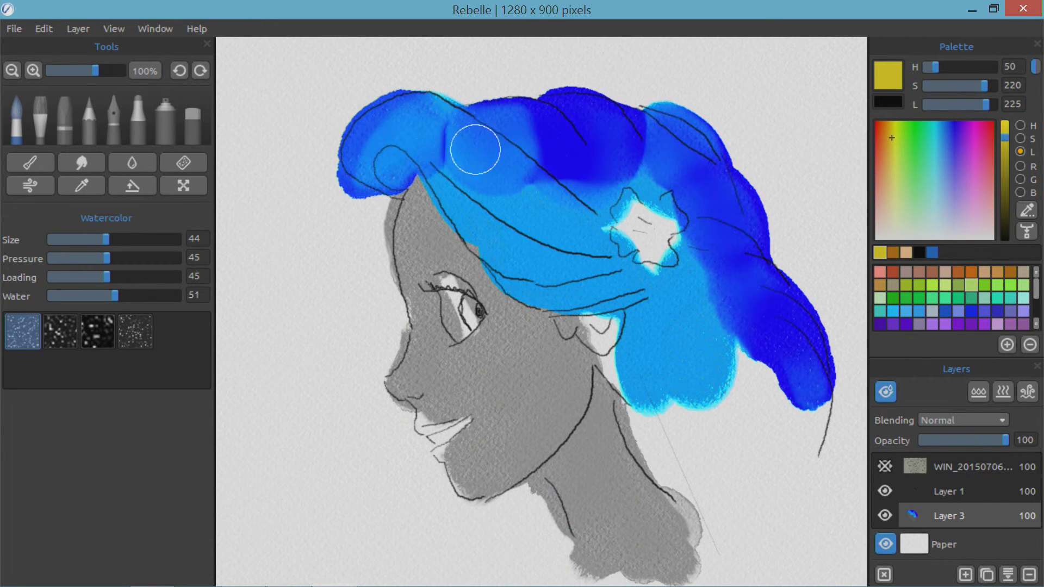
mouse_move(475, 150)
mouse_down()
mouse_move(541, 153)
mouse_move(487, 170)
mouse_move(559, 149)
mouse_move(541, 199)
mouse_move(522, 205)
mouse_move(592, 223)
mouse_move(517, 159)
mouse_move(629, 256)
mouse_move(547, 183)
mouse_up()
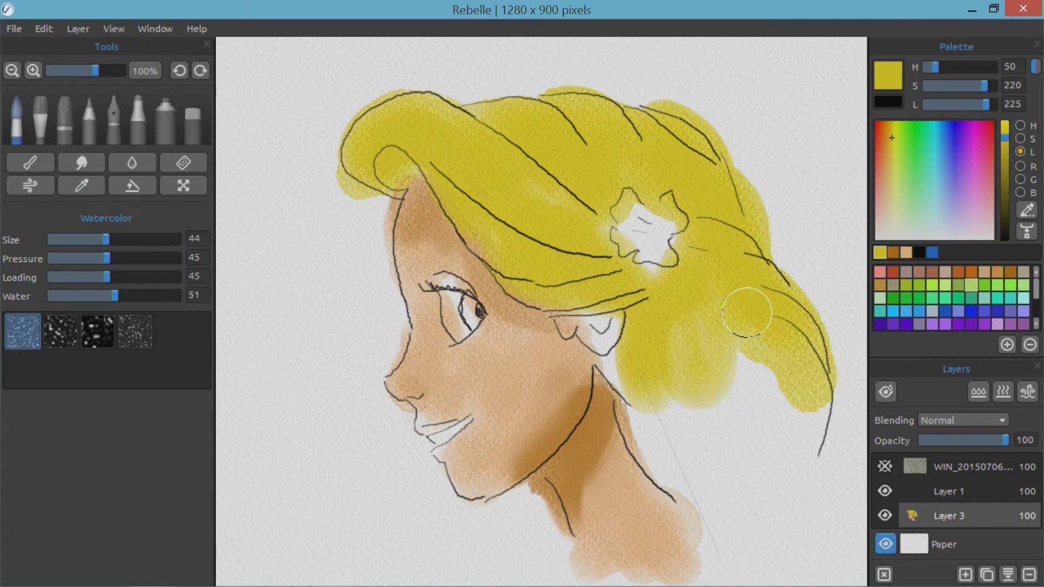
key(i)
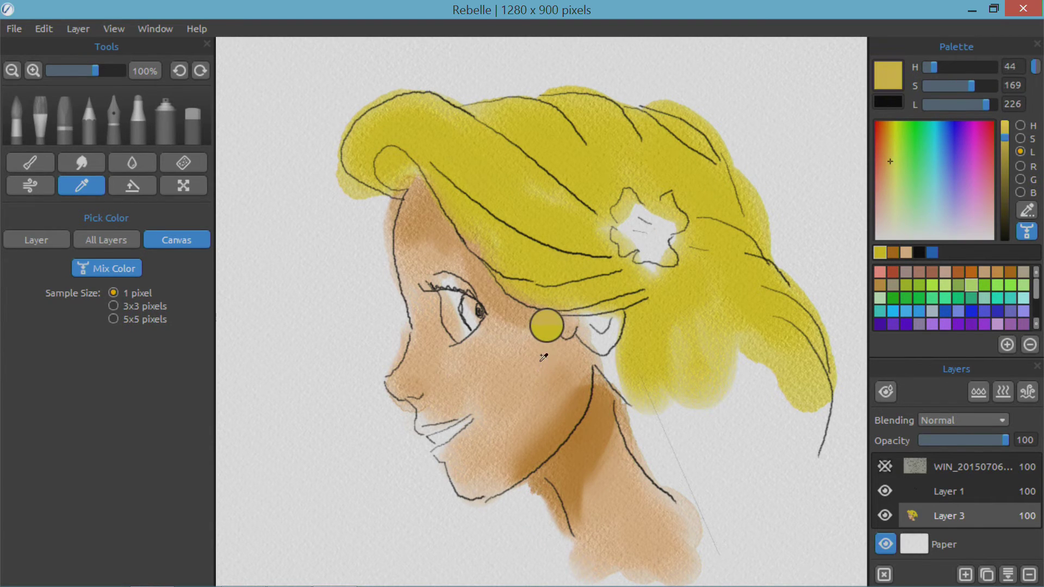
Sample the hair yellow, darken it to lightness 194, and shade behind the ear and under the flower
mouse_move(546, 362)
mouse_down()
mouse_move(523, 382)
mouse_move(563, 406)
mouse_move(579, 285)
mouse_move(558, 370)
mouse_move(549, 357)
mouse_up()
key(w)
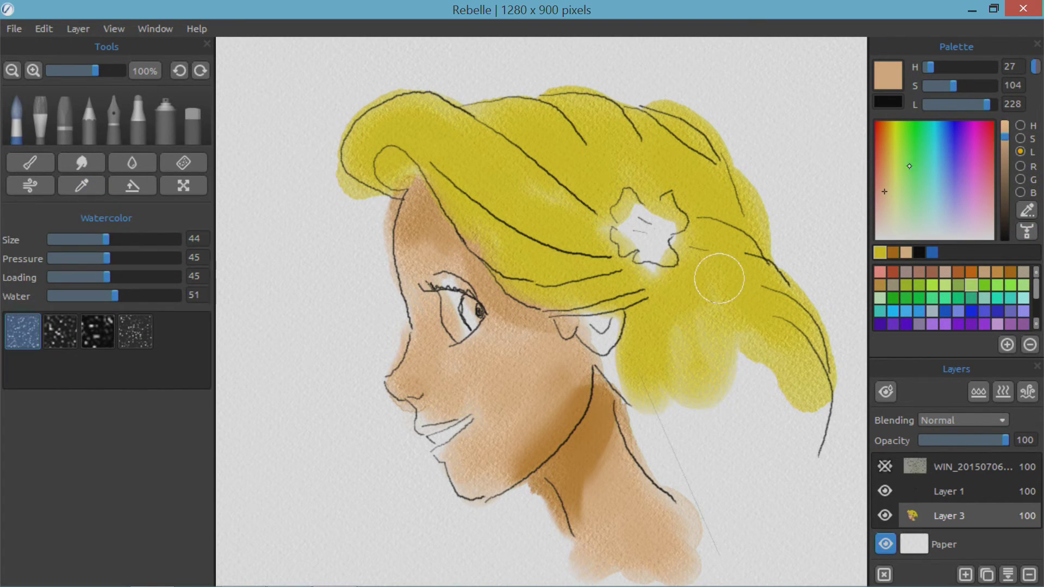
key(i)
drag(745, 191, 695, 179)
key(w)
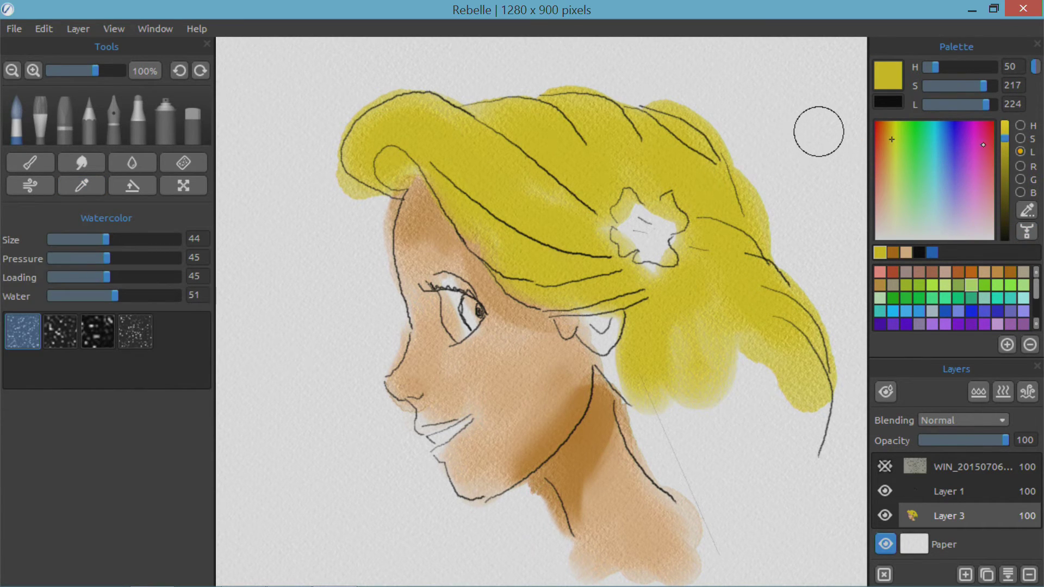
click(1005, 151)
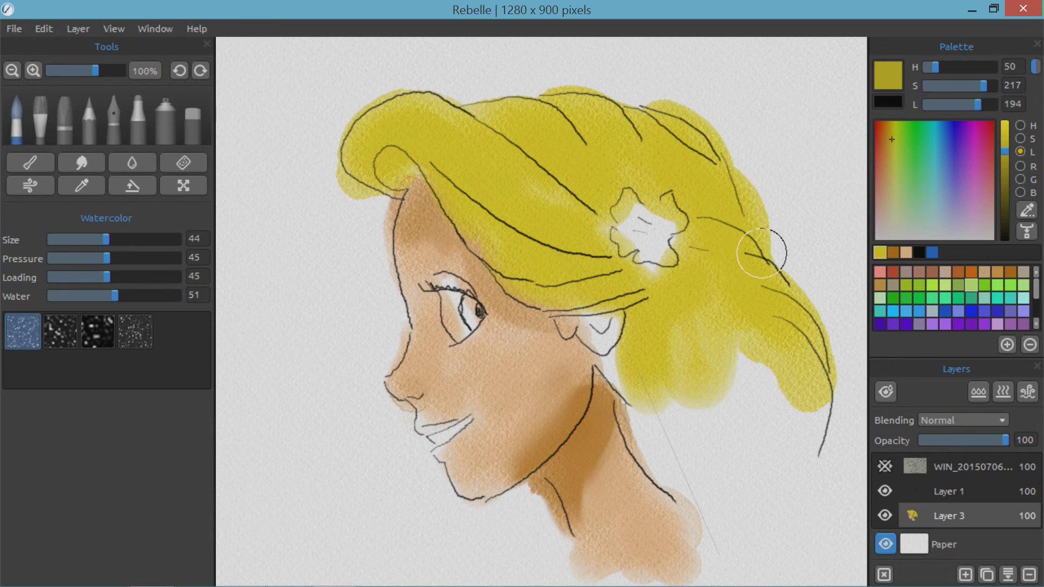
mouse_move(638, 322)
mouse_down()
mouse_move(628, 361)
mouse_move(636, 348)
mouse_up()
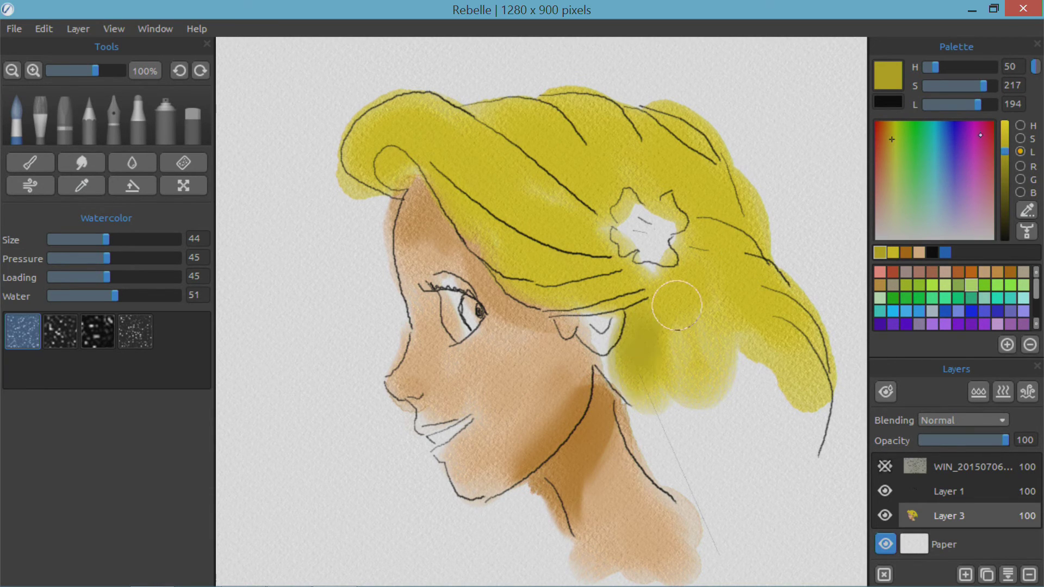
mouse_move(604, 292)
mouse_down()
mouse_move(544, 297)
mouse_move(643, 267)
mouse_move(628, 257)
mouse_up()
With a smaller brush, shade the top hair curl, the lower edge near the ear, and below the curl
key(bracketleft)
key(bracketleft)
key(bracketleft)
key(bracketleft)
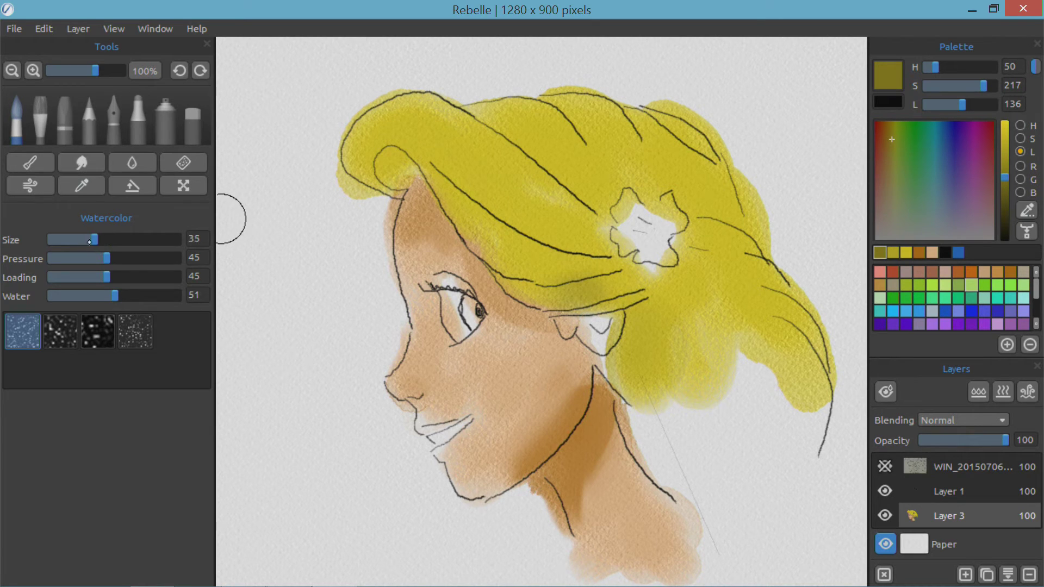
mouse_move(387, 159)
mouse_down()
mouse_move(400, 181)
mouse_move(390, 178)
mouse_move(418, 162)
mouse_move(407, 164)
mouse_move(404, 140)
mouse_move(412, 136)
mouse_move(394, 158)
mouse_move(437, 150)
mouse_up()
mouse_move(520, 299)
mouse_down()
mouse_move(629, 287)
mouse_move(548, 300)
mouse_up()
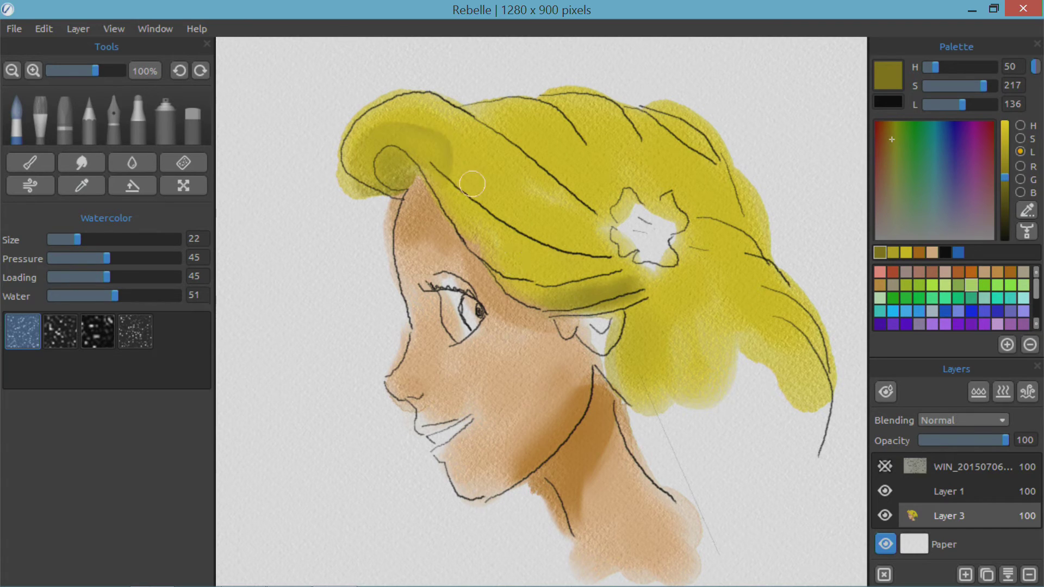
mouse_move(431, 164)
mouse_down()
mouse_move(465, 228)
mouse_move(454, 212)
mouse_move(535, 213)
mouse_up()
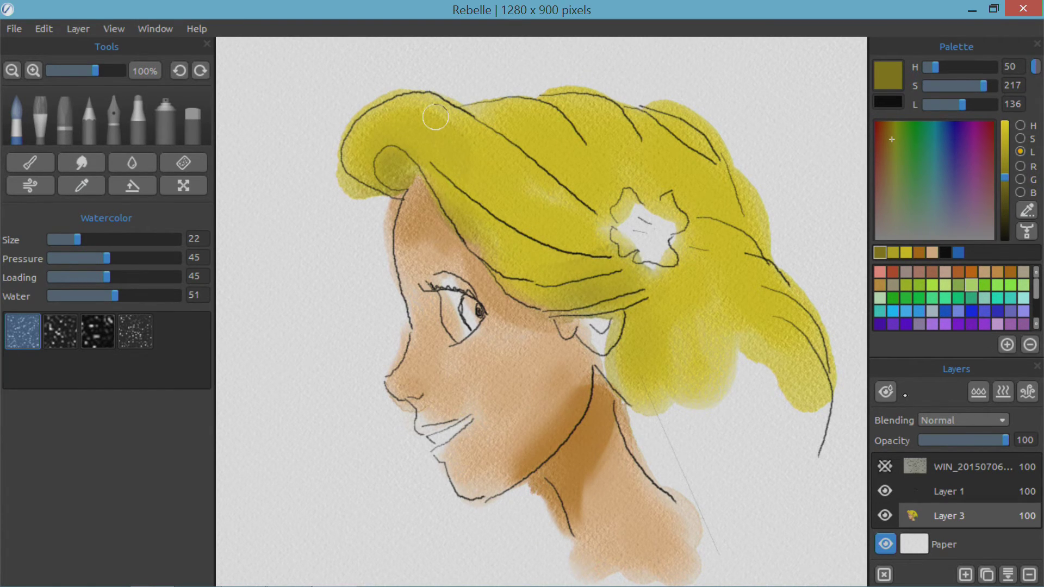
Dry all the wet paint and recheck where paint is still wet
click(885, 392)
click(1004, 392)
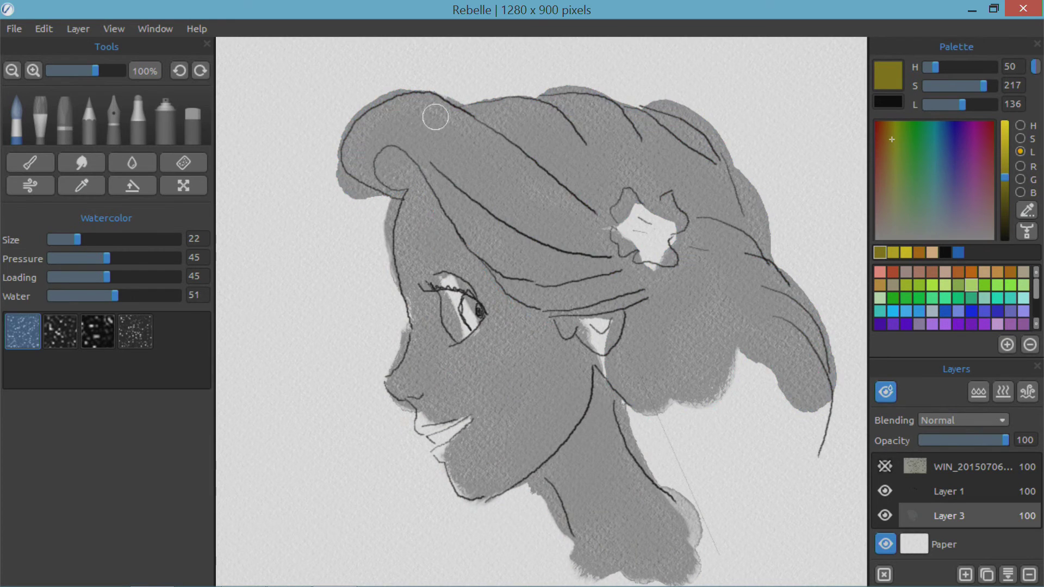
click(885, 392)
key(w)
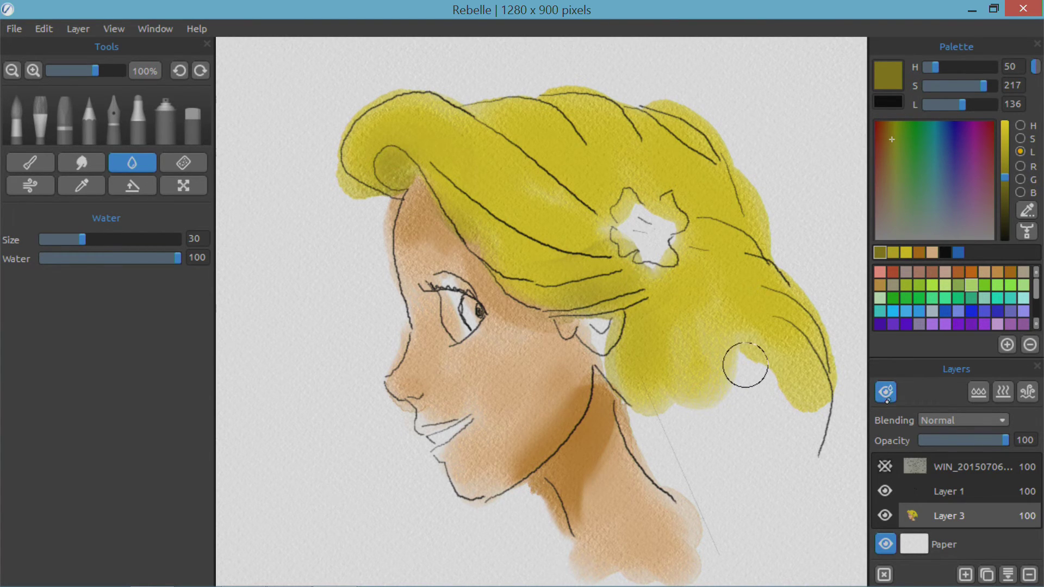
key(h)
key(h)
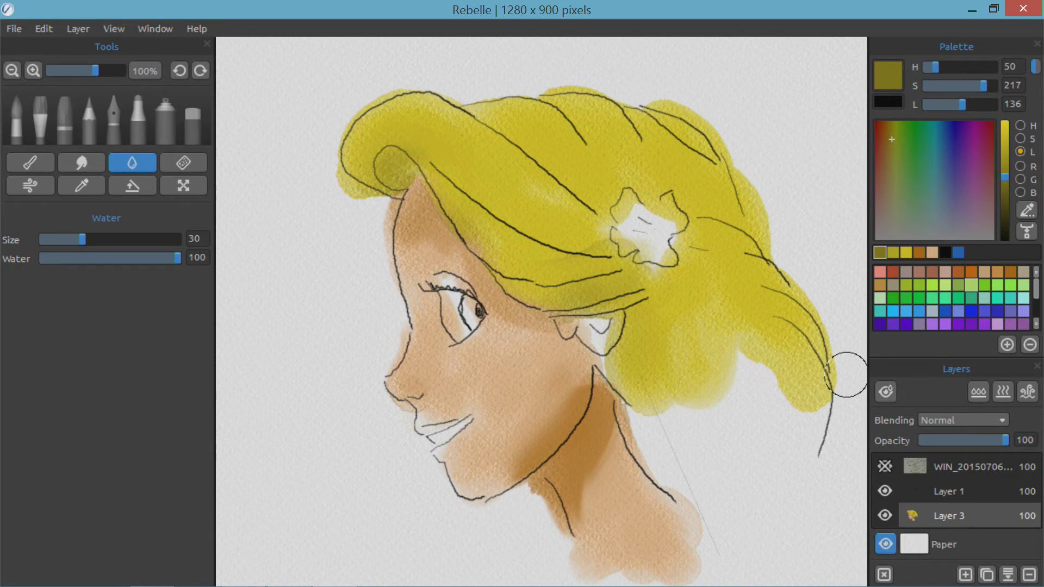
key(w)
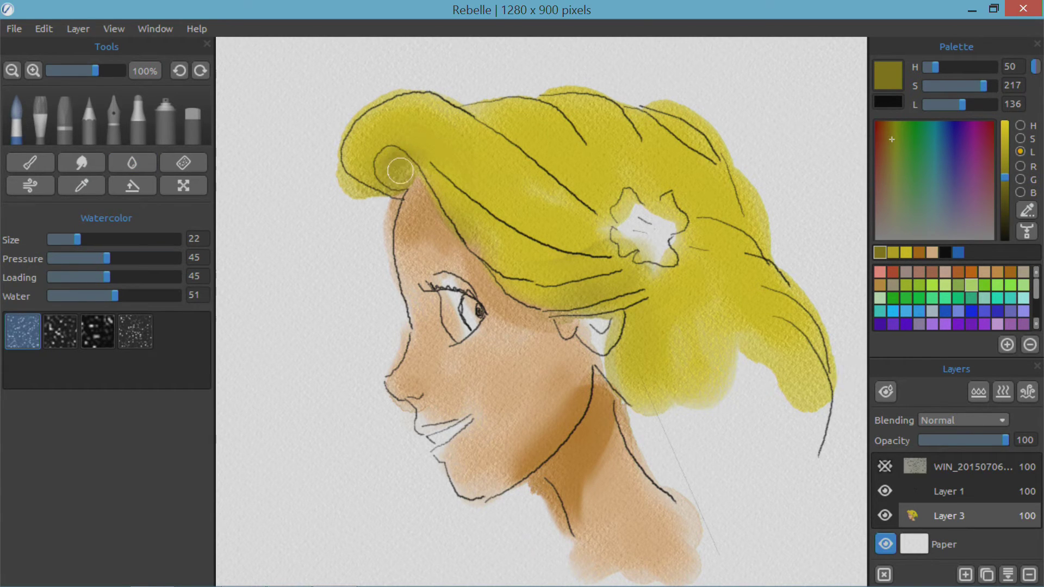
Dab darker yellow inside the hair curl and check the wet areas once more
mouse_move(400, 171)
mouse_down()
mouse_move(413, 154)
mouse_move(426, 159)
mouse_move(400, 164)
mouse_move(434, 165)
mouse_move(526, 279)
mouse_move(469, 218)
mouse_move(623, 287)
mouse_up()
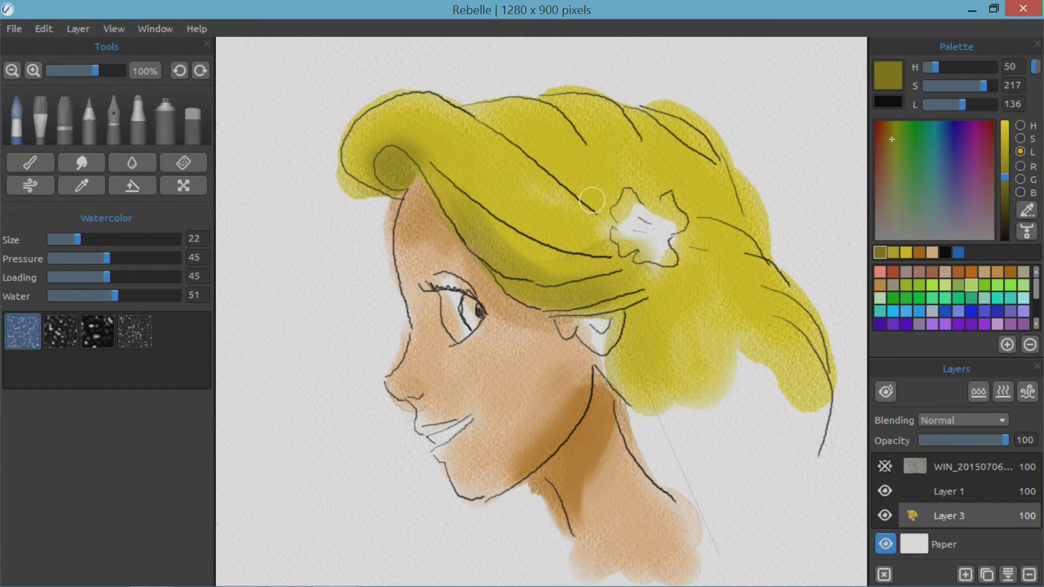
click(886, 391)
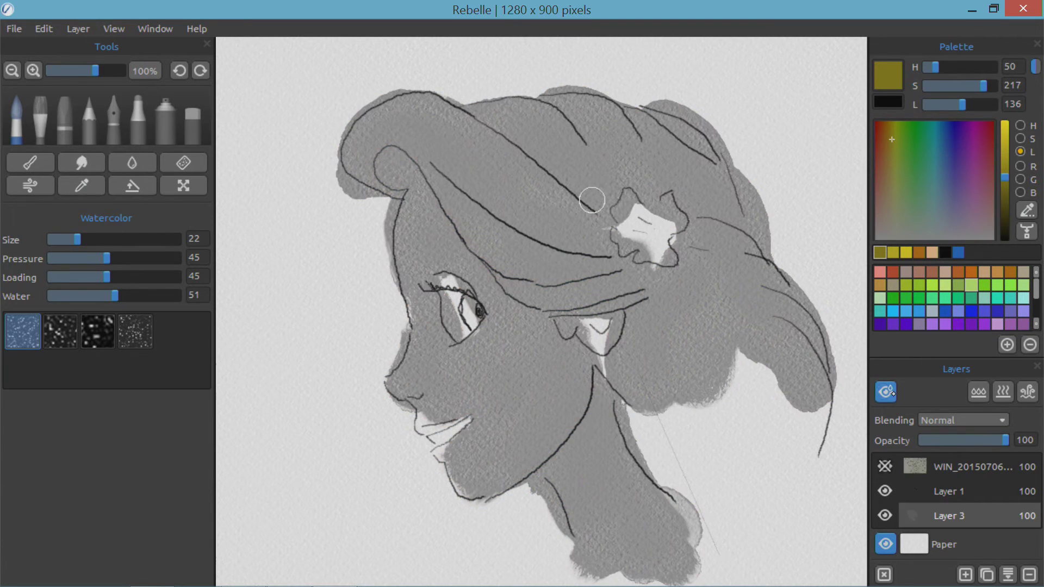
click(885, 391)
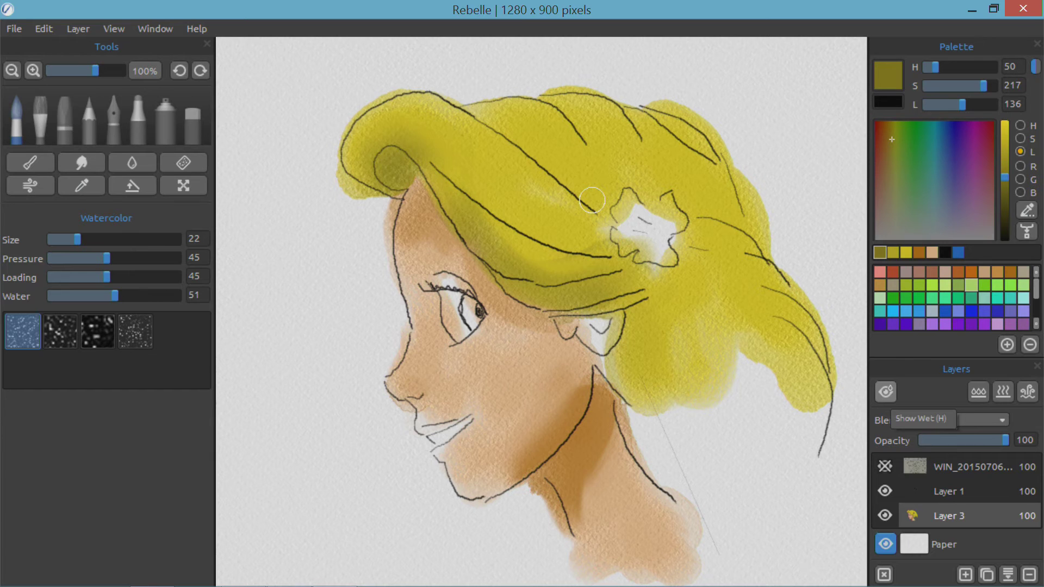
key(e)
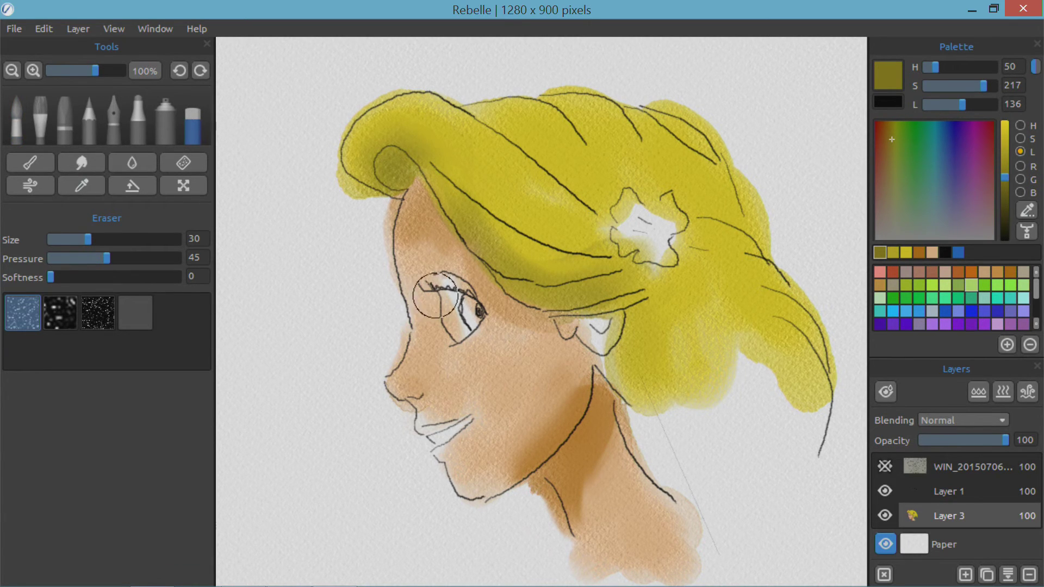
Shrink the eraser to 16 and clean stray paint from the eye white and below the hair curl
key(bracketleft)
key(bracketleft)
key(bracketleft)
key(bracketleft)
key(bracketleft)
key(bracketleft)
key(bracketleft)
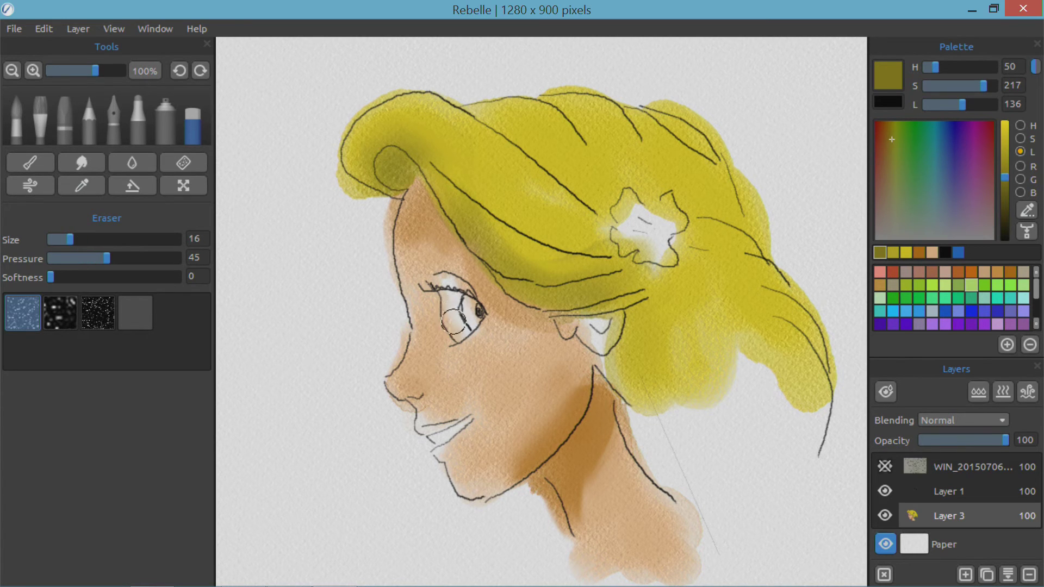
mouse_move(449, 302)
mouse_down()
mouse_move(442, 279)
mouse_move(465, 299)
mouse_up()
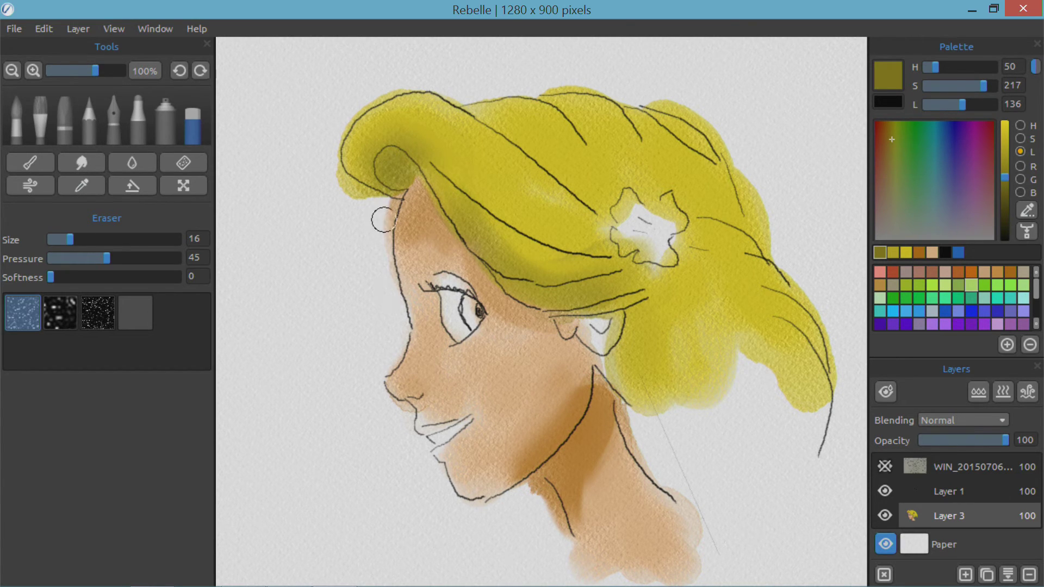
mouse_move(389, 208)
mouse_down()
mouse_move(325, 161)
mouse_move(372, 208)
mouse_move(354, 197)
mouse_up()
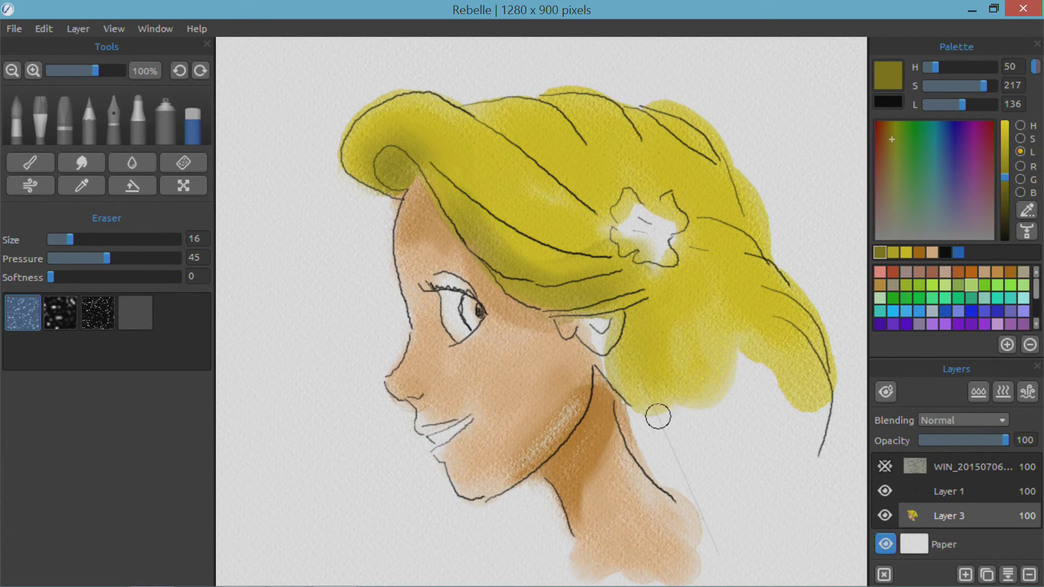
Lighten the yellow fringe and olive shading along the hair's lower edge, then check wet areas
drag(683, 414, 698, 414)
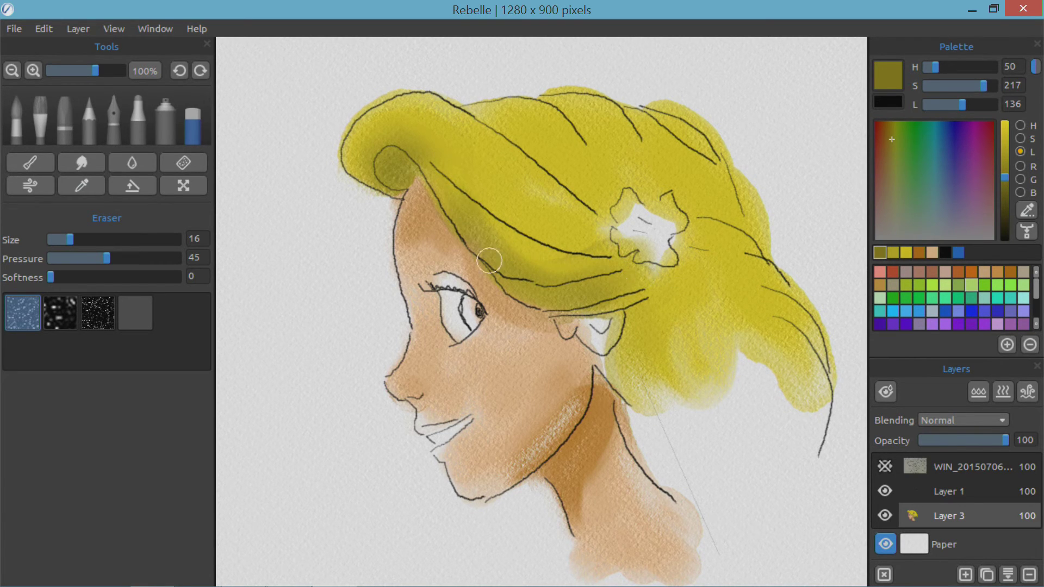
drag(508, 272, 581, 307)
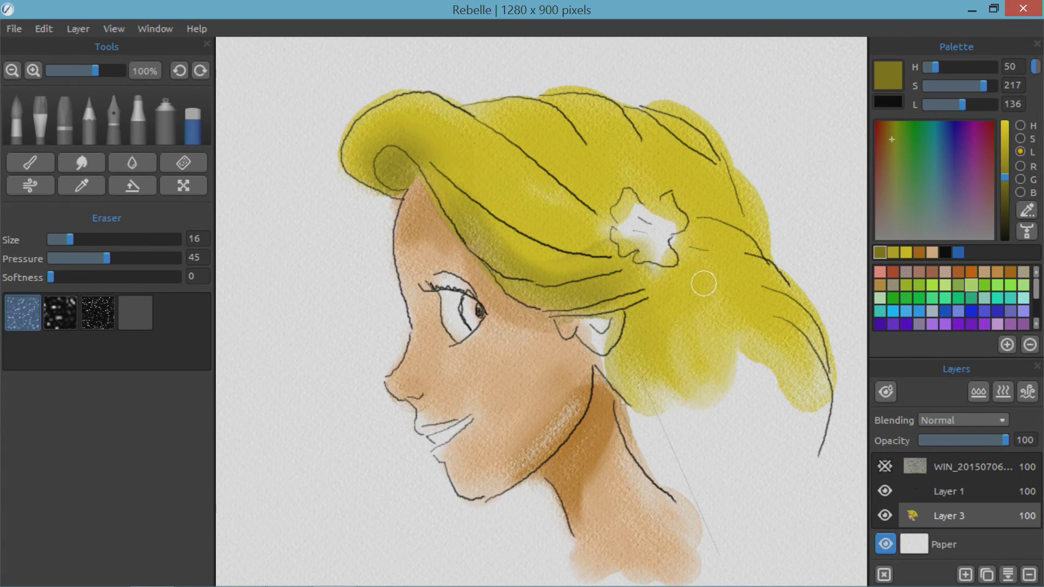
click(886, 392)
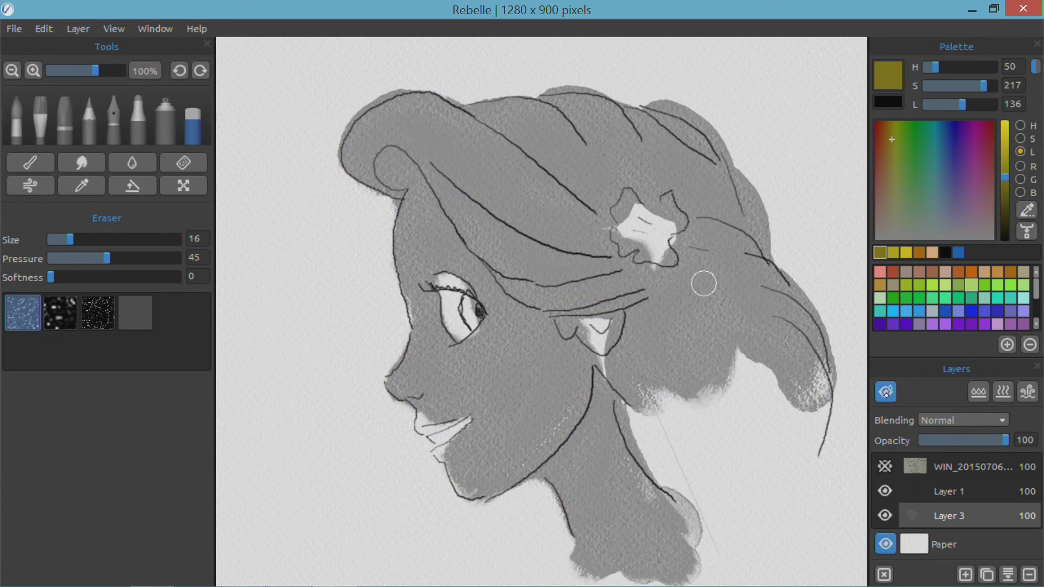
click(886, 392)
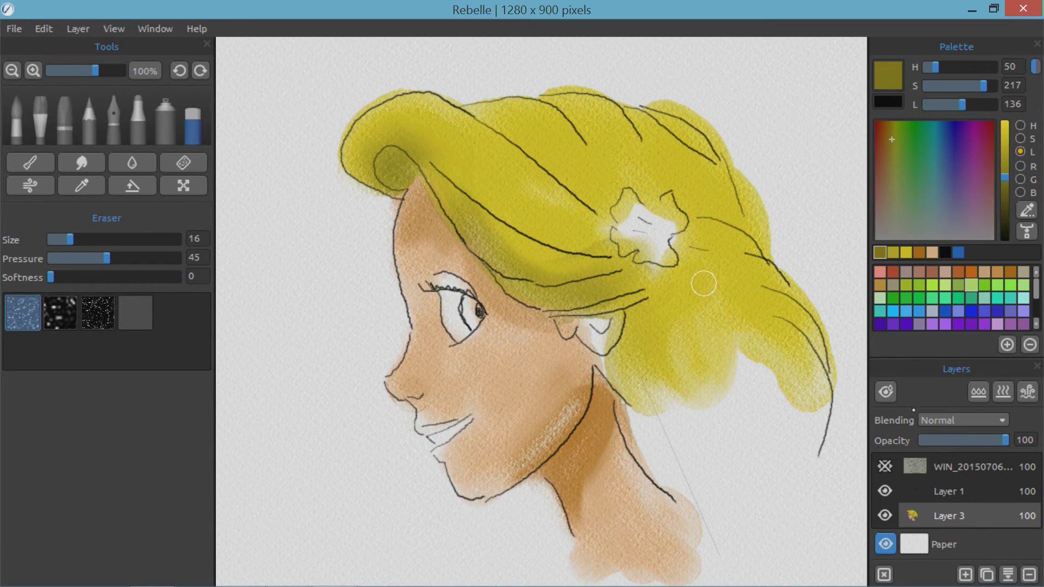
scroll(704, 283, down, 1)
scroll(703, 283, up, 3)
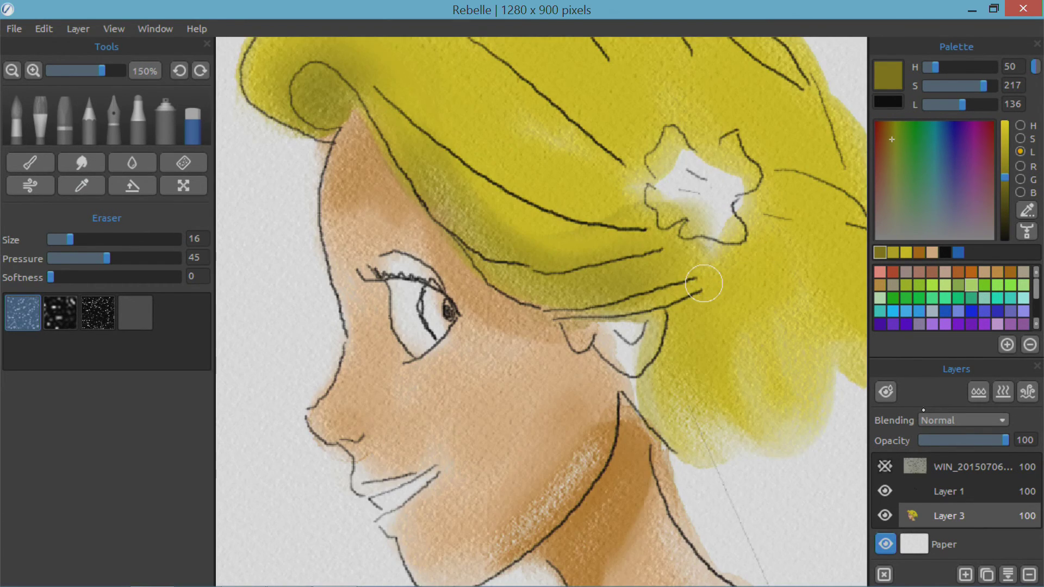
key(Tab)
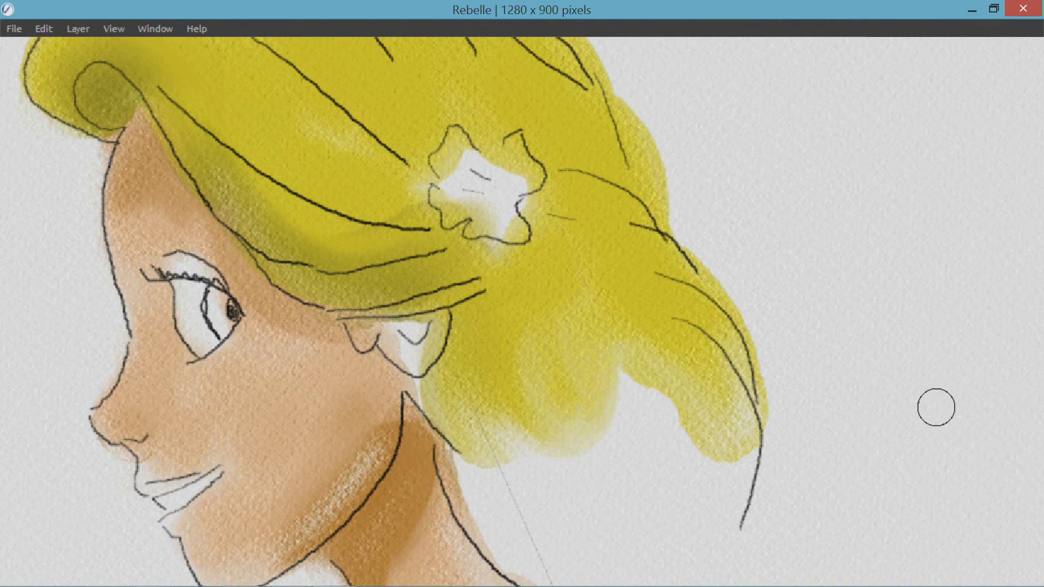
mouse_move(562, 242)
mouse_down()
mouse_move(731, 310)
mouse_move(640, 328)
mouse_move(492, 282)
mouse_move(801, 239)
mouse_move(427, 163)
mouse_move(307, 163)
mouse_up()
scroll(350, 164, up, 5)
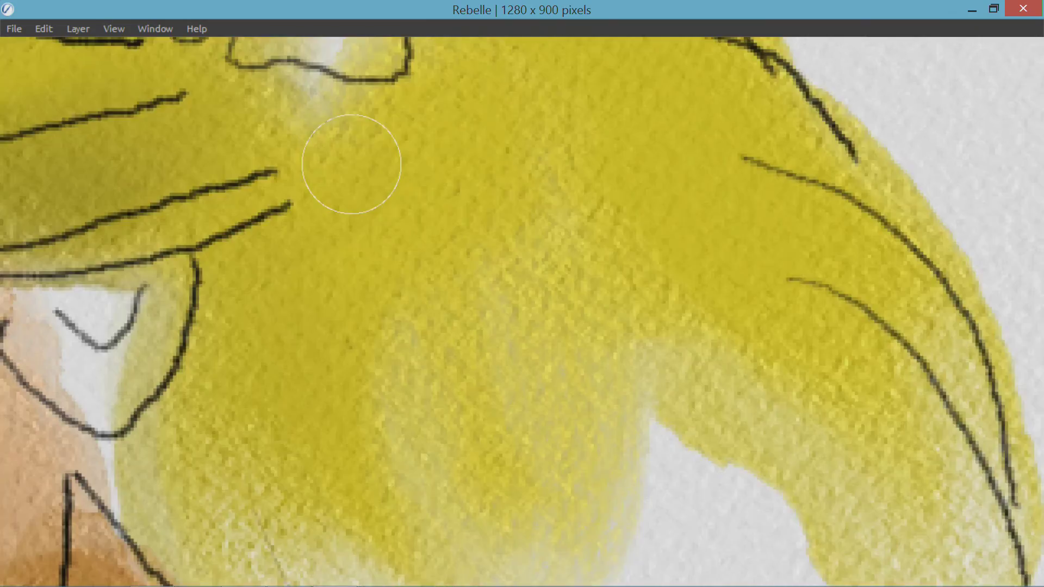
scroll(351, 164, down, 5)
scroll(711, 315, up, 2)
drag(711, 314, 578, 311)
scroll(578, 311, down, 2)
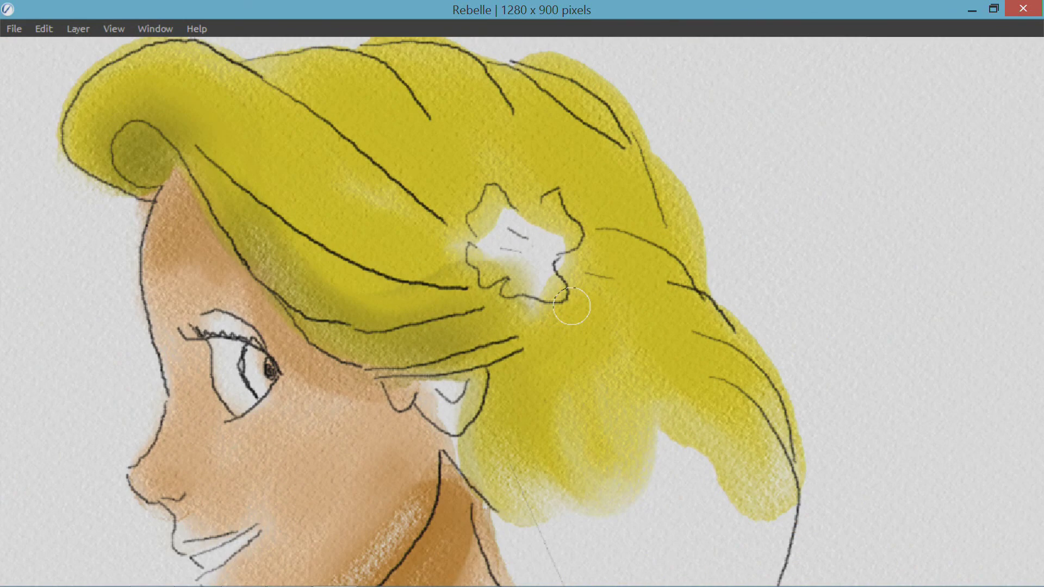
scroll(571, 306, up, 1)
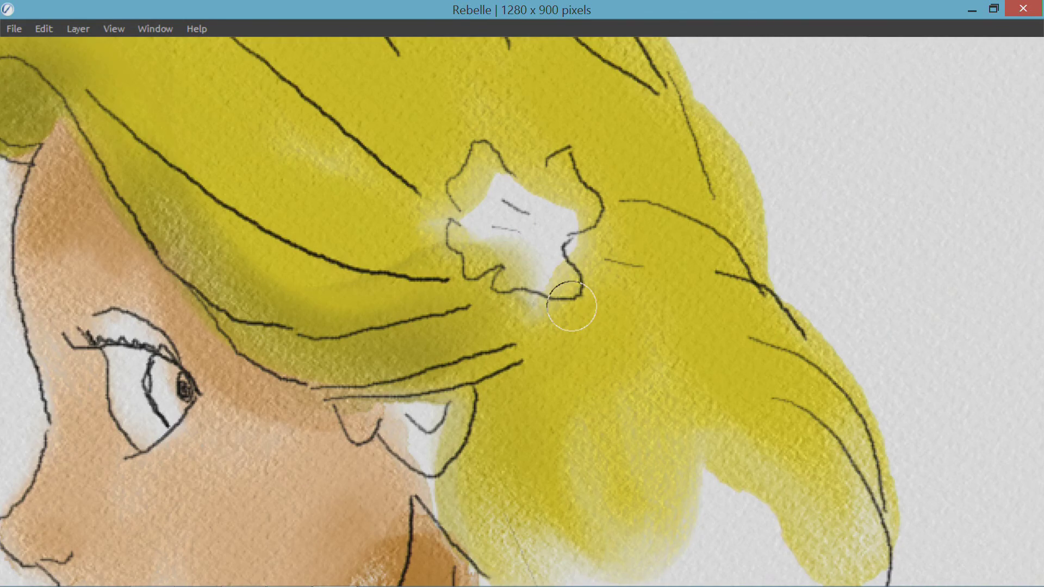
scroll(570, 306, down, 1)
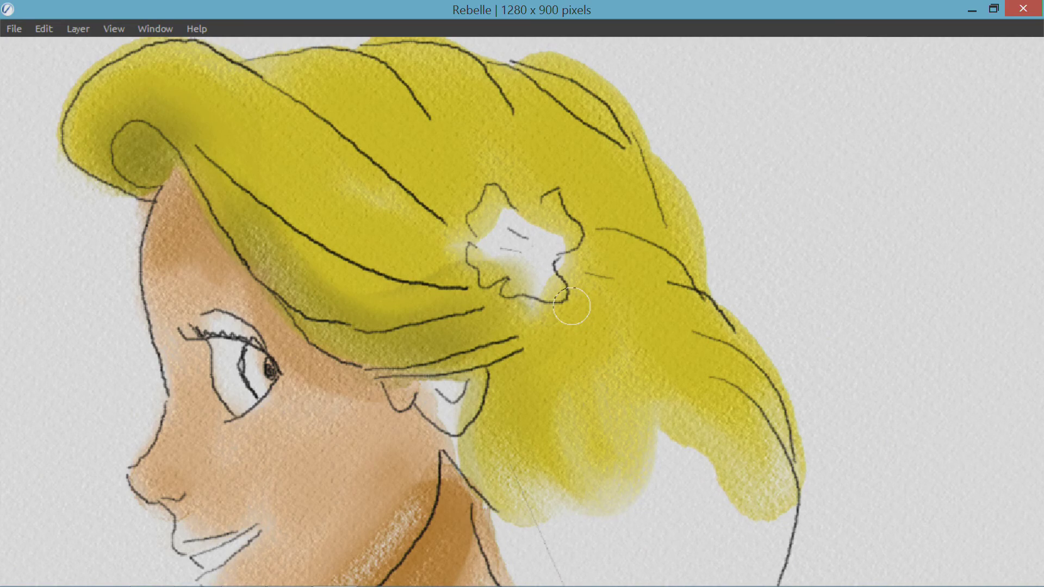
scroll(571, 306, up, 1)
scroll(571, 306, down, 1)
scroll(571, 306, down, 1)
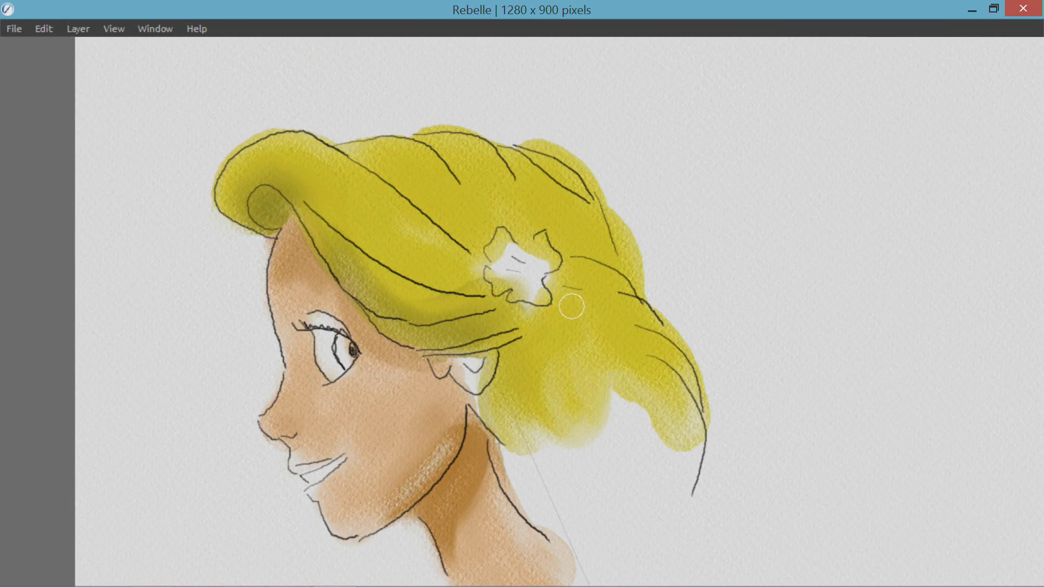
scroll(571, 306, up, 1)
mouse_move(723, 256)
mouse_down()
mouse_move(780, 303)
mouse_move(697, 214)
mouse_up()
key(ctrl+0)
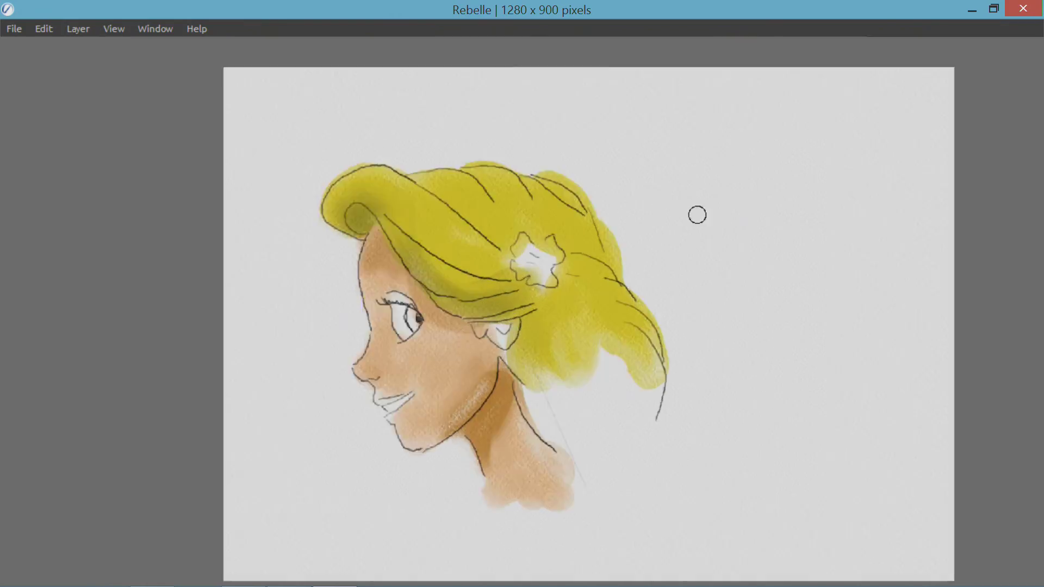
key(Tab)
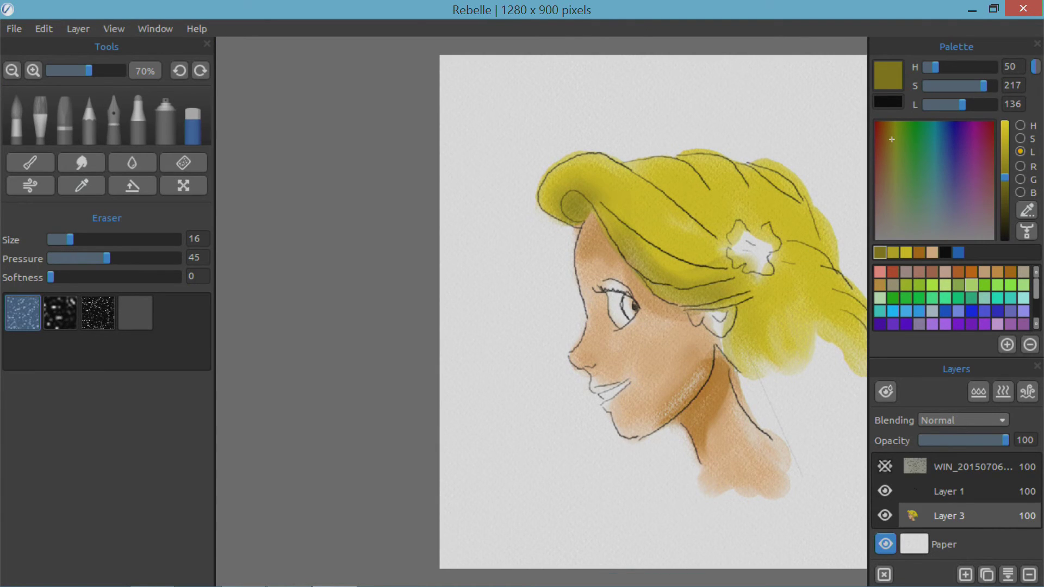
Centre the painting, pick the blue recent-colour swatch, and add a new empty Layer 4
drag(747, 292, 479, 354)
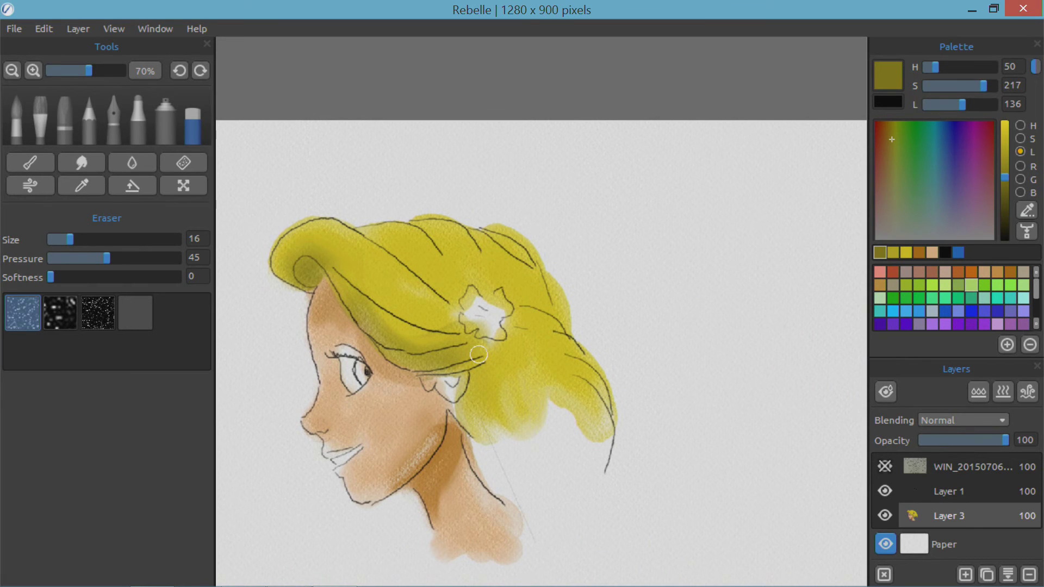
click(132, 185)
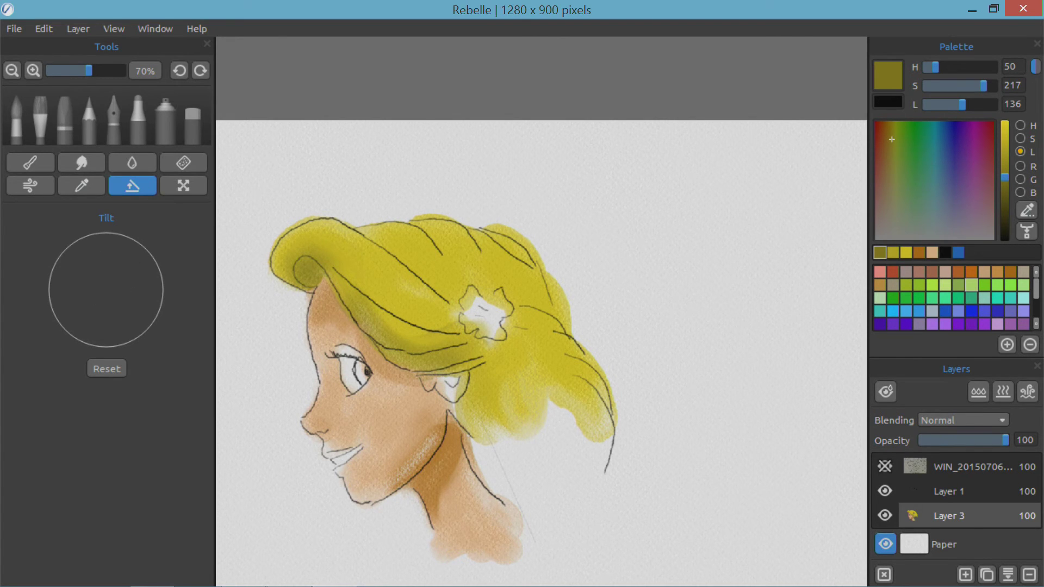
click(958, 253)
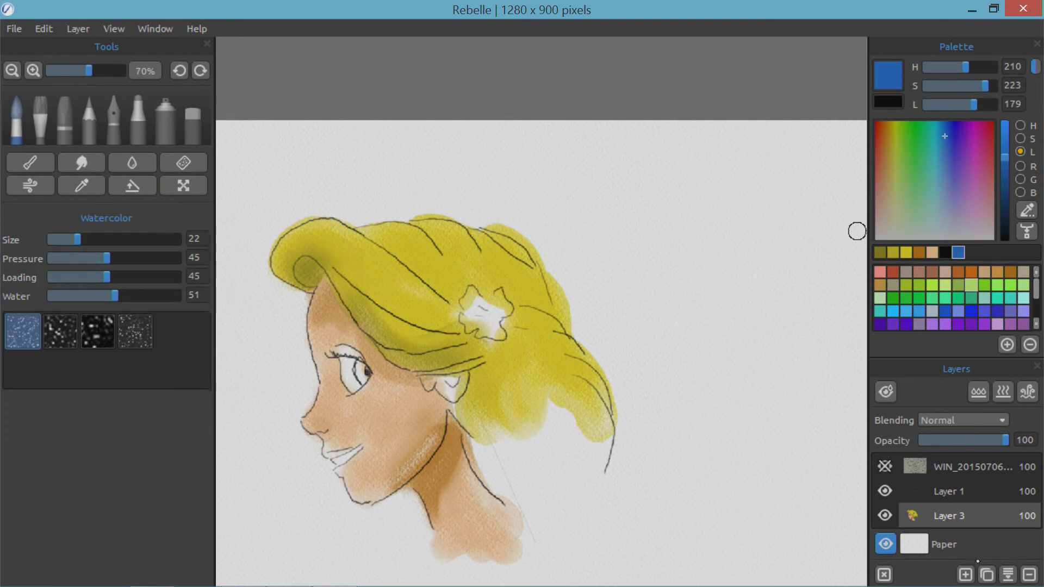
click(965, 574)
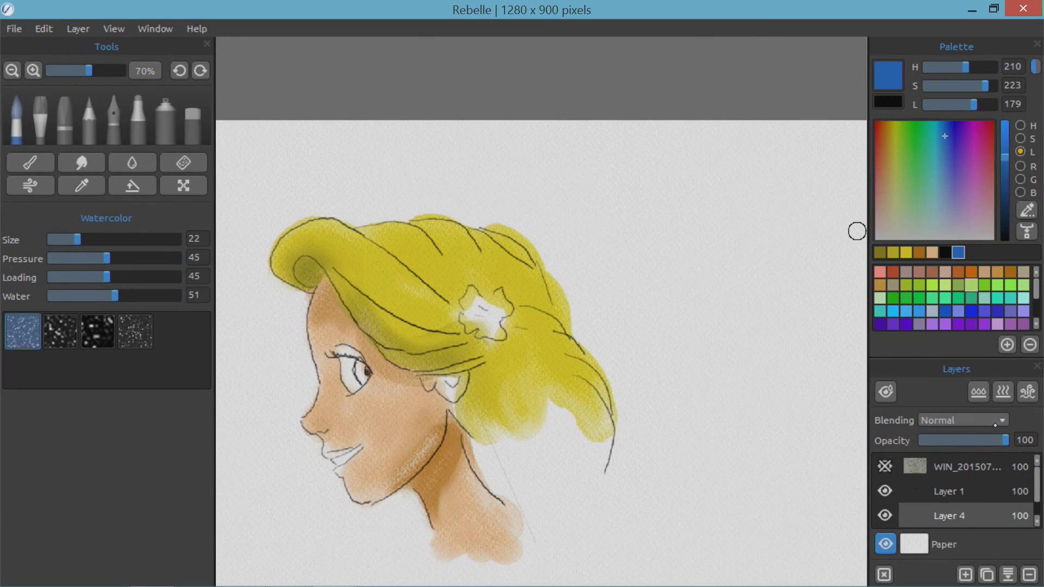
Paint a blue watercolour blob right of the face and tilt the paper so it drips down-left
mouse_move(707, 214)
mouse_down()
mouse_move(743, 233)
mouse_move(729, 280)
mouse_move(716, 260)
mouse_move(676, 263)
mouse_move(752, 212)
mouse_move(745, 256)
mouse_up()
key(bracketright)
key(bracketright)
key(bracketright)
key(bracketright)
key(bracketright)
key(bracketright)
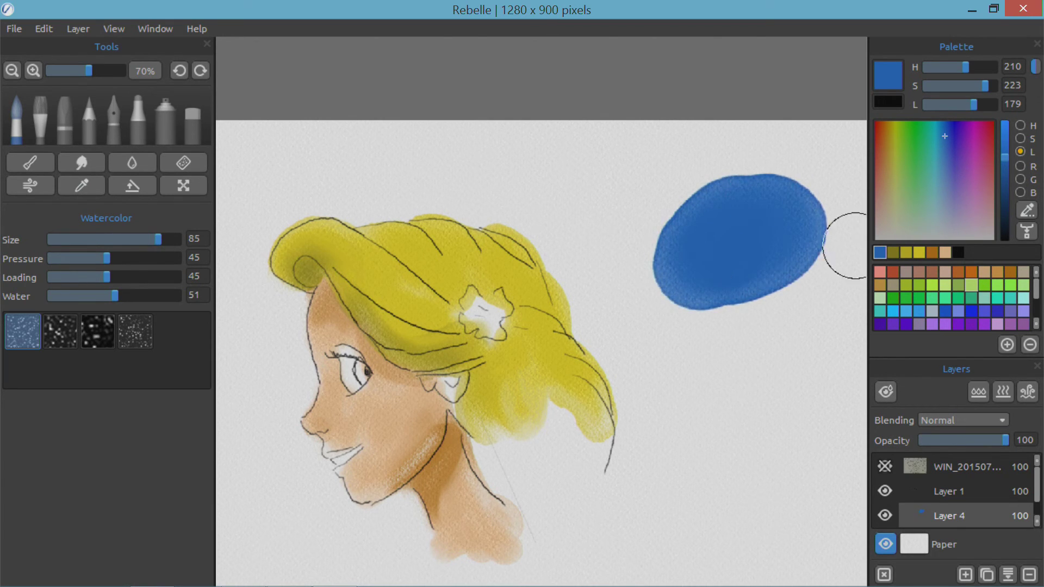
click(885, 392)
click(886, 392)
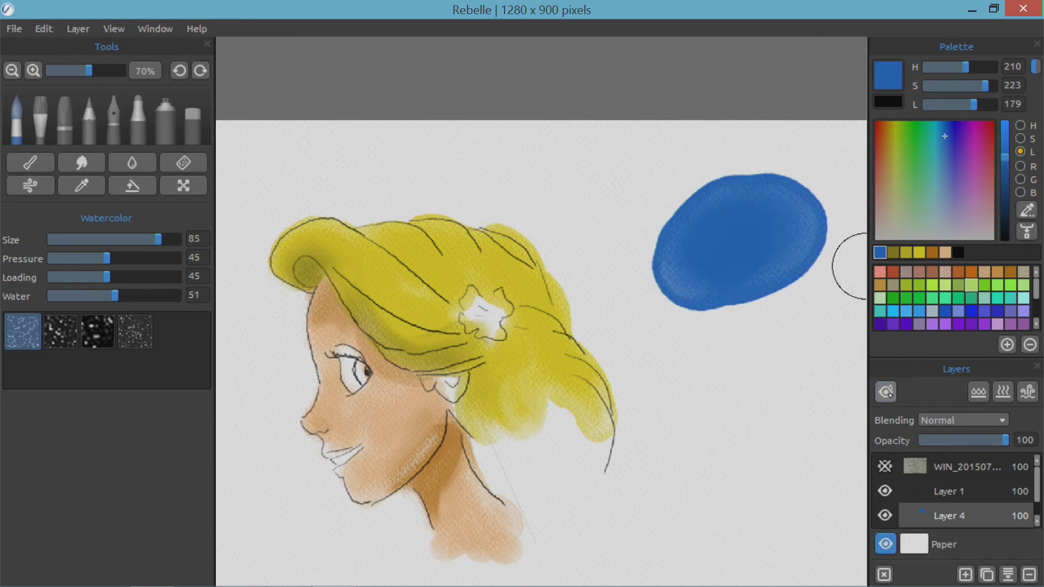
key(t)
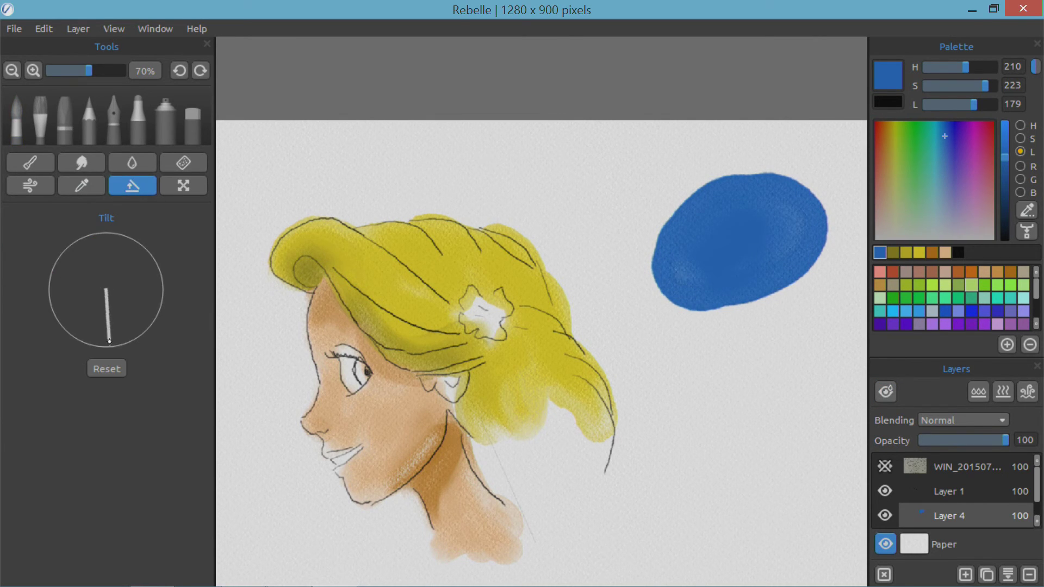
mouse_move(624, 264)
mouse_down()
mouse_move(699, 372)
mouse_move(698, 412)
mouse_move(741, 423)
mouse_move(700, 475)
mouse_move(785, 472)
mouse_move(772, 491)
mouse_move(787, 510)
mouse_move(775, 529)
mouse_move(664, 559)
mouse_move(727, 566)
mouse_move(436, 543)
mouse_move(358, 521)
mouse_move(376, 534)
mouse_up()
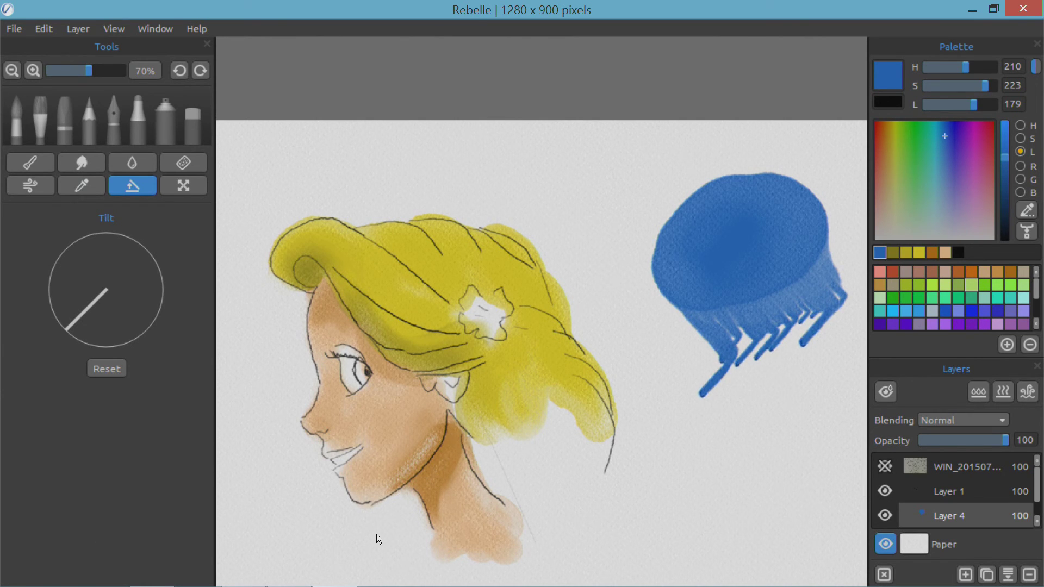
Wash the blue drips into lighter streaks with water, then tilt the paper down-right and up-right
key(w)
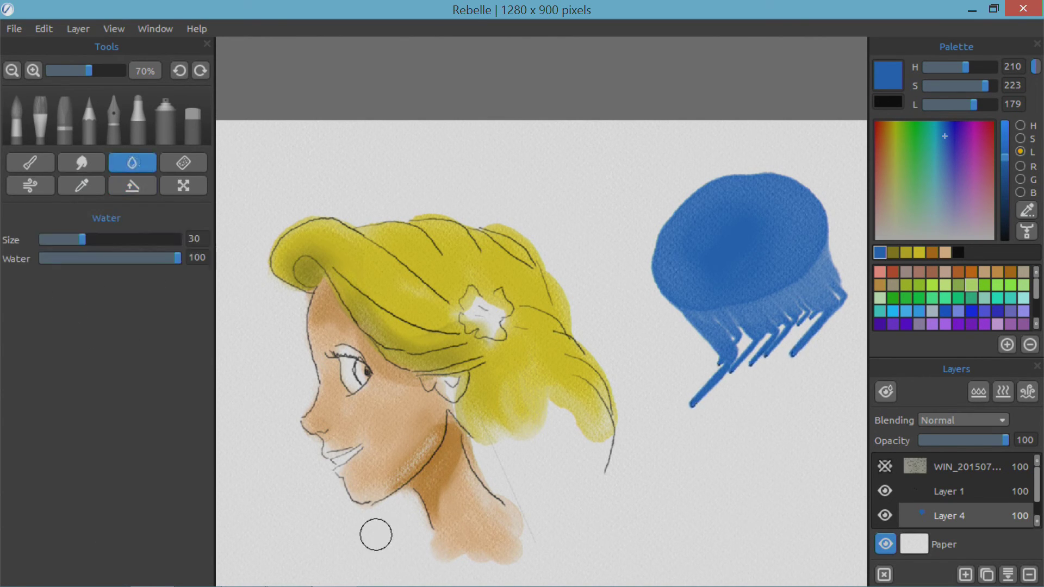
mouse_move(774, 324)
mouse_down()
mouse_move(764, 350)
mouse_move(823, 337)
mouse_up()
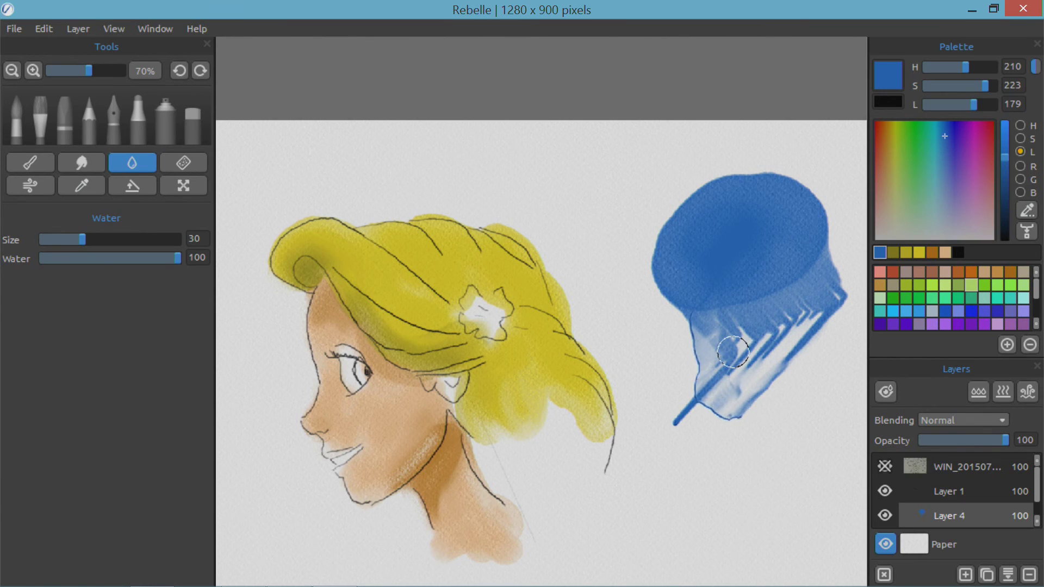
click(132, 185)
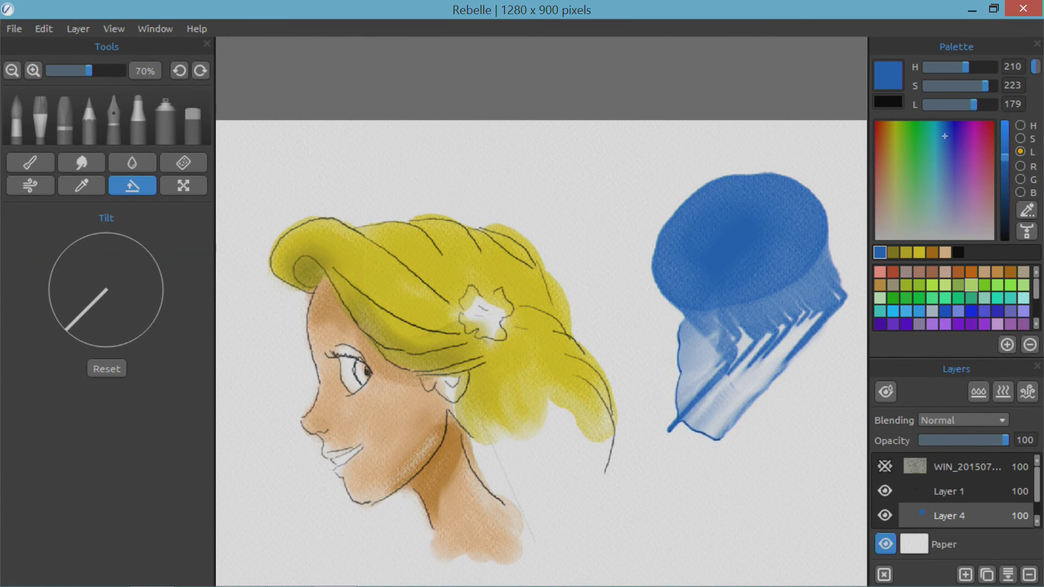
mouse_move(111, 350)
mouse_down()
mouse_move(150, 351)
mouse_move(169, 334)
mouse_up()
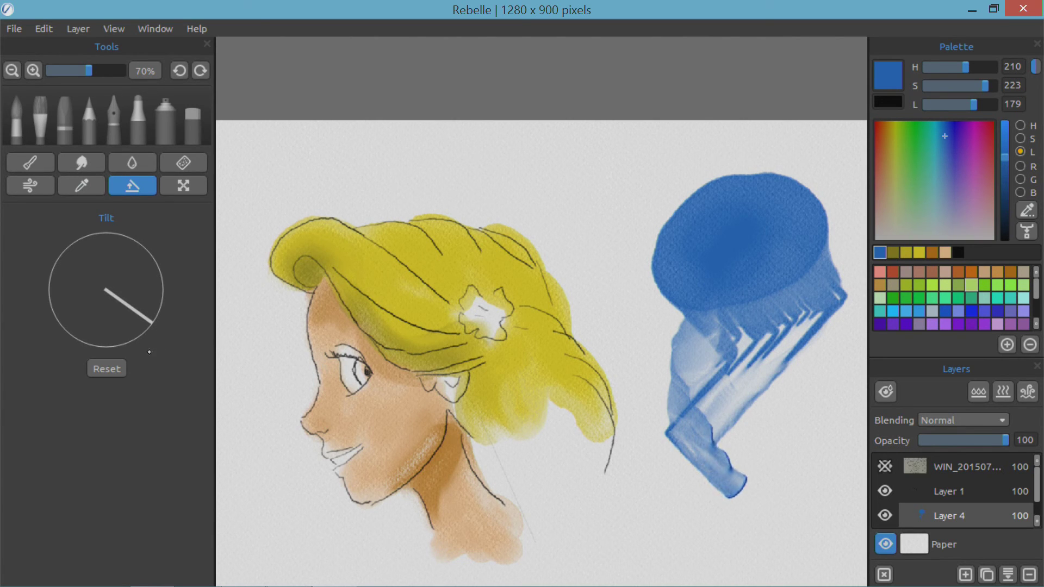
click(143, 330)
mouse_move(143, 330)
mouse_down()
mouse_move(158, 284)
mouse_move(132, 222)
mouse_move(119, 262)
mouse_move(143, 250)
mouse_move(157, 266)
mouse_move(158, 304)
mouse_move(95, 331)
mouse_move(70, 317)
mouse_move(99, 325)
mouse_move(130, 298)
mouse_move(71, 296)
mouse_move(77, 315)
mouse_up()
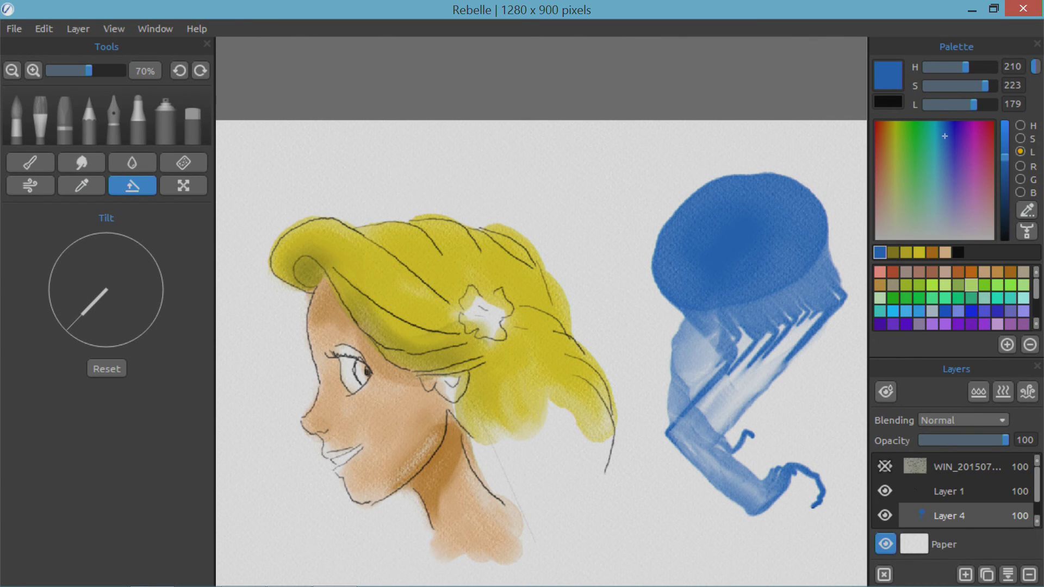
click(981, 273)
Paint an orange wash over the blue blob and tilt the paper so it runs into drips
click(971, 272)
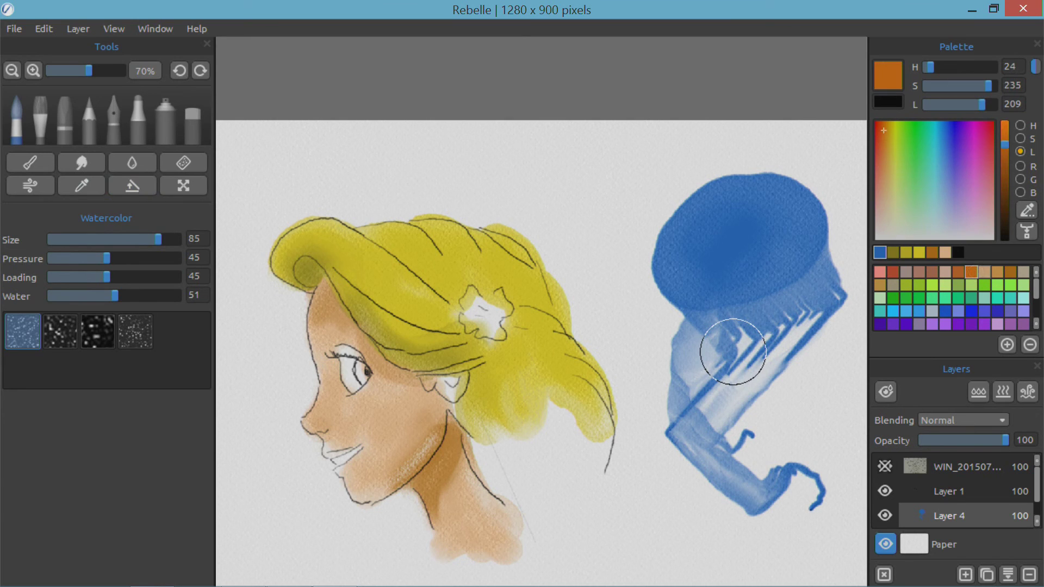
mouse_move(784, 258)
mouse_down()
mouse_move(747, 264)
mouse_move(775, 279)
mouse_move(787, 264)
mouse_move(759, 298)
mouse_move(764, 267)
mouse_move(777, 286)
mouse_up()
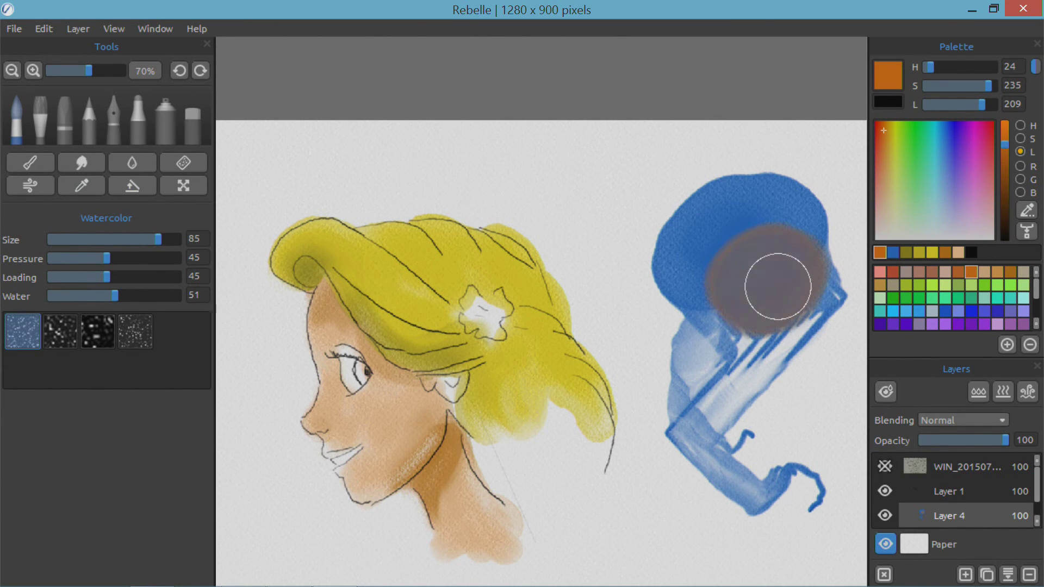
key(t)
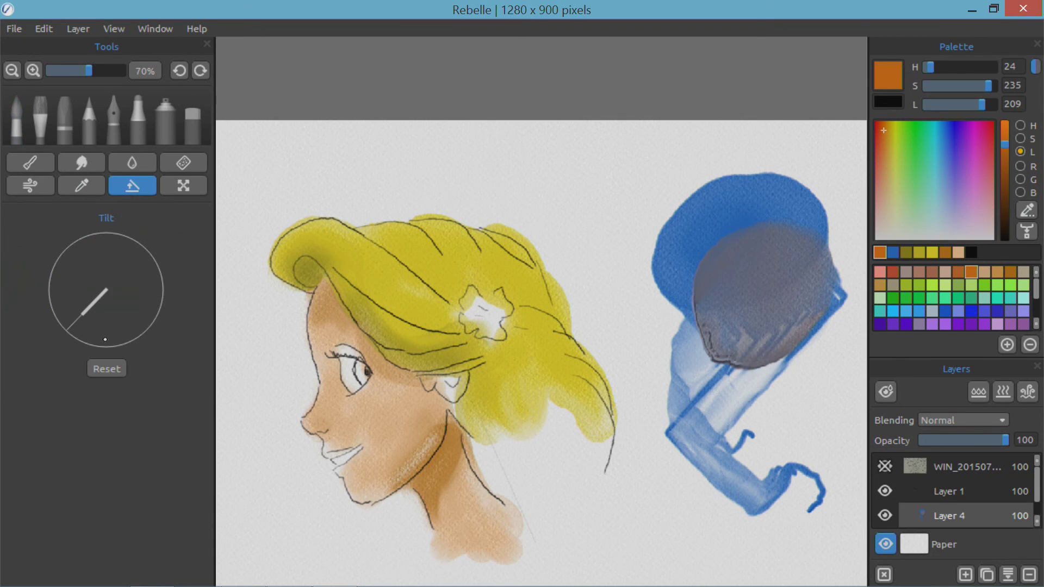
drag(105, 340, 149, 328)
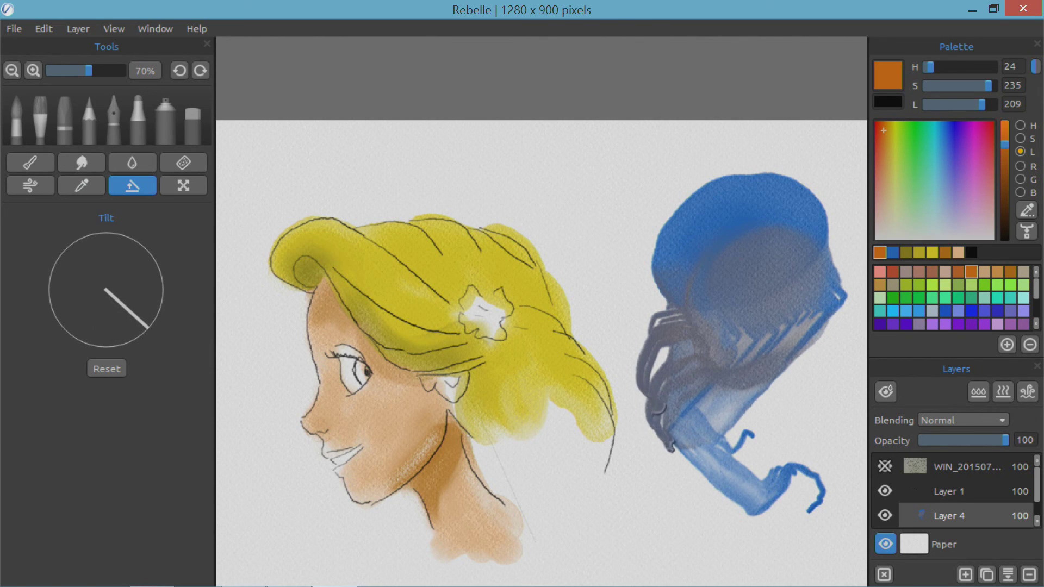
Tilt the paper up-right, then down-left, so the grey drips run further across the blob
key(w)
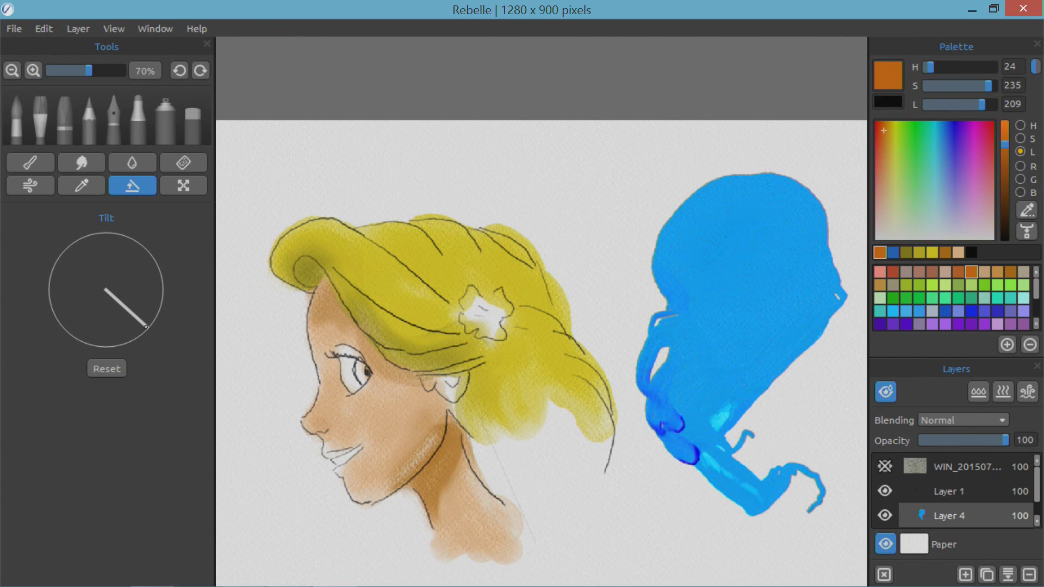
mouse_move(146, 326)
mouse_down()
mouse_move(152, 263)
mouse_move(105, 321)
mouse_up()
key(w)
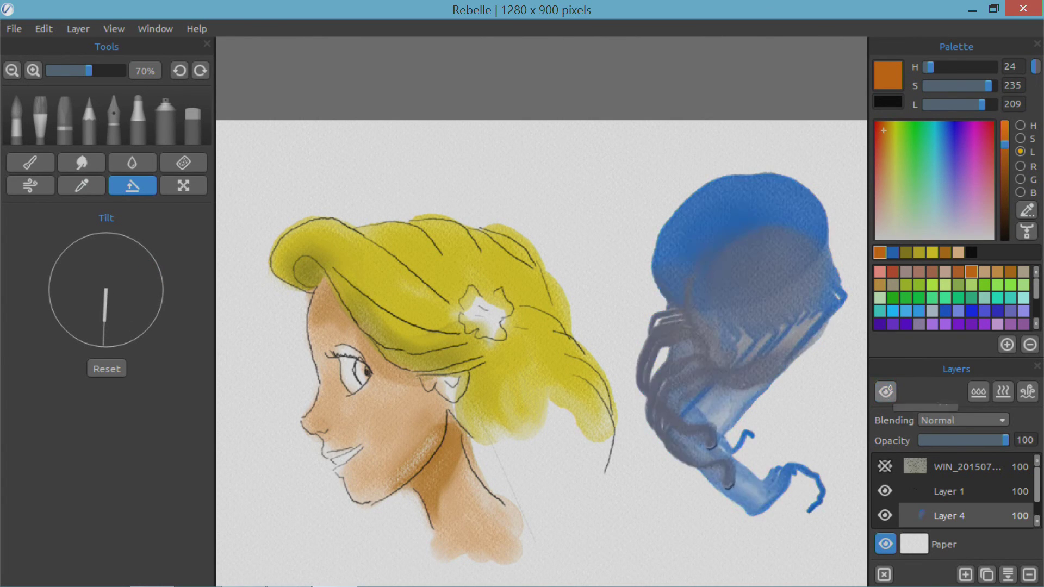
mouse_move(104, 321)
mouse_down()
mouse_move(85, 314)
mouse_move(110, 325)
mouse_up()
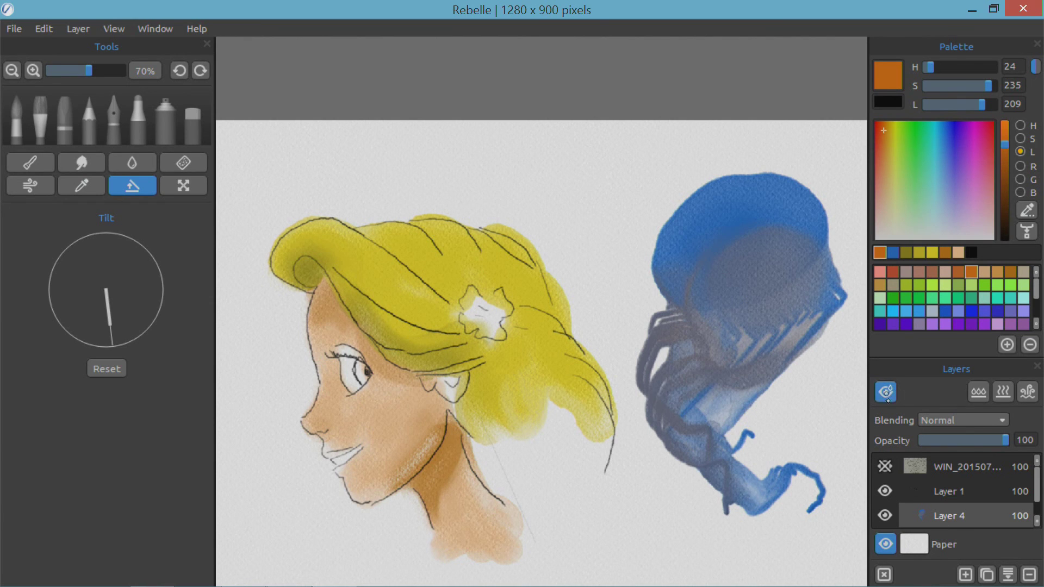
With wet areas shown, wet then dry the blob layer, and hide the wet display
click(886, 392)
click(978, 392)
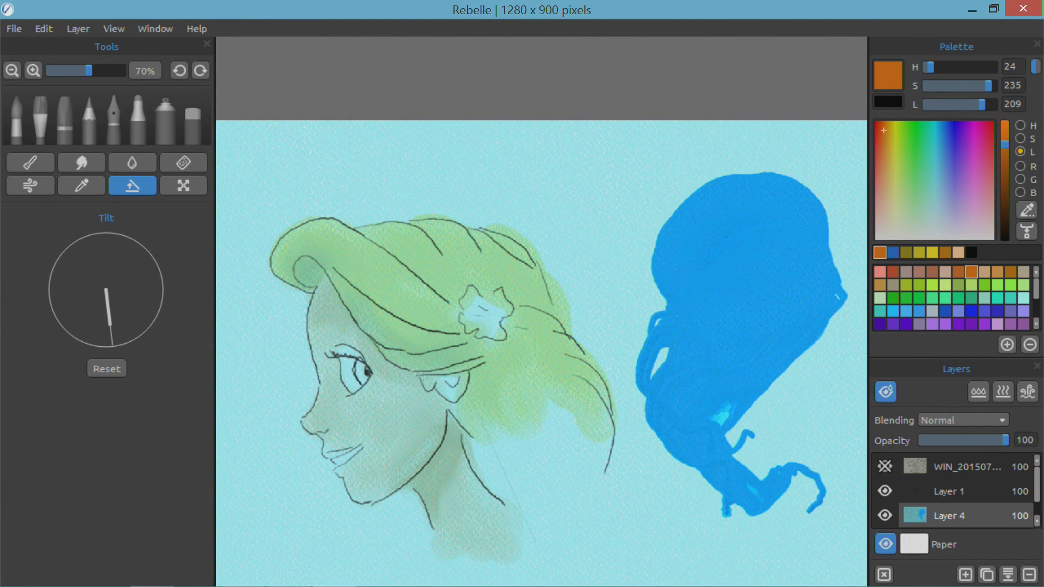
click(1003, 391)
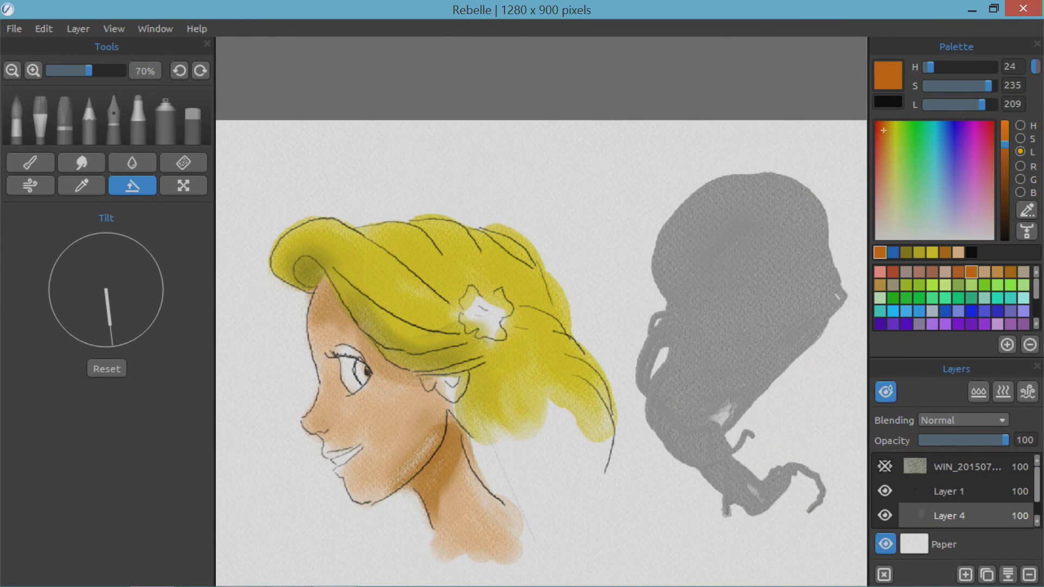
click(885, 392)
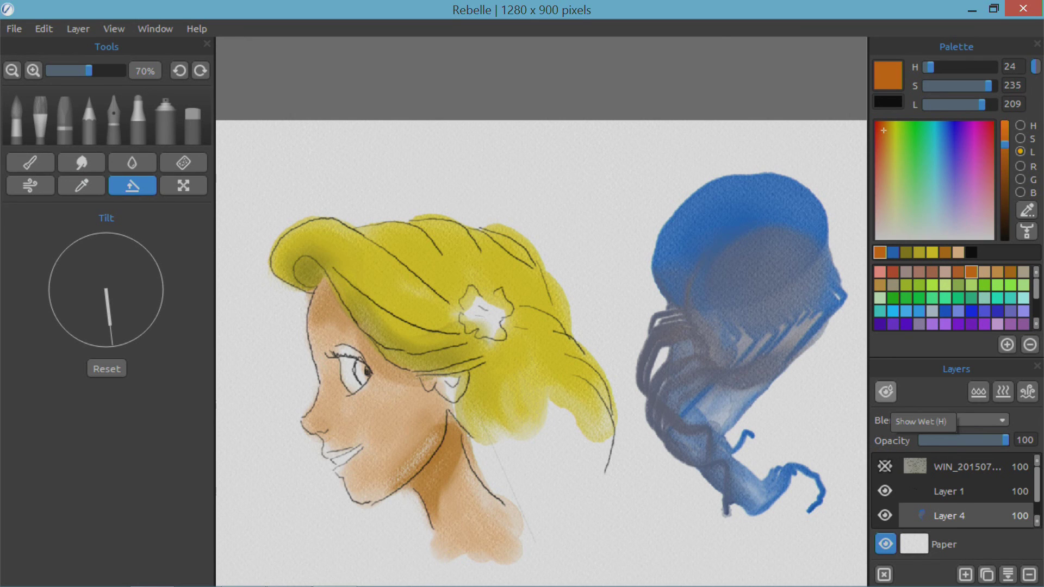
mouse_move(601, 295)
mouse_down()
mouse_move(580, 263)
mouse_move(571, 305)
mouse_move(582, 307)
mouse_up()
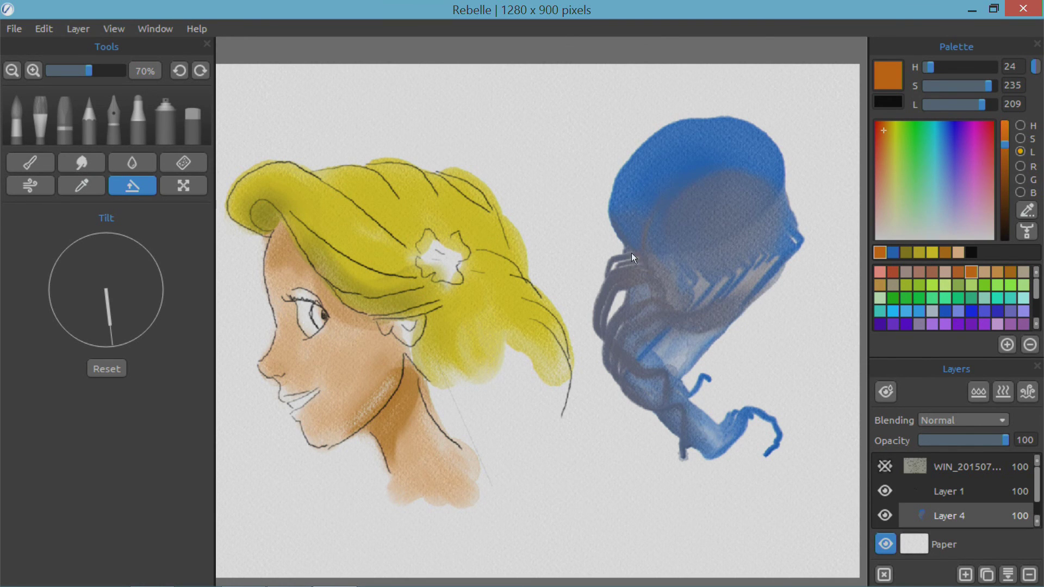
Pan across the face and blue blob, and reselect the Watercolor brush (size 85, water 51)
mouse_move(631, 253)
mouse_down()
mouse_move(680, 210)
mouse_move(634, 250)
mouse_move(600, 308)
mouse_up()
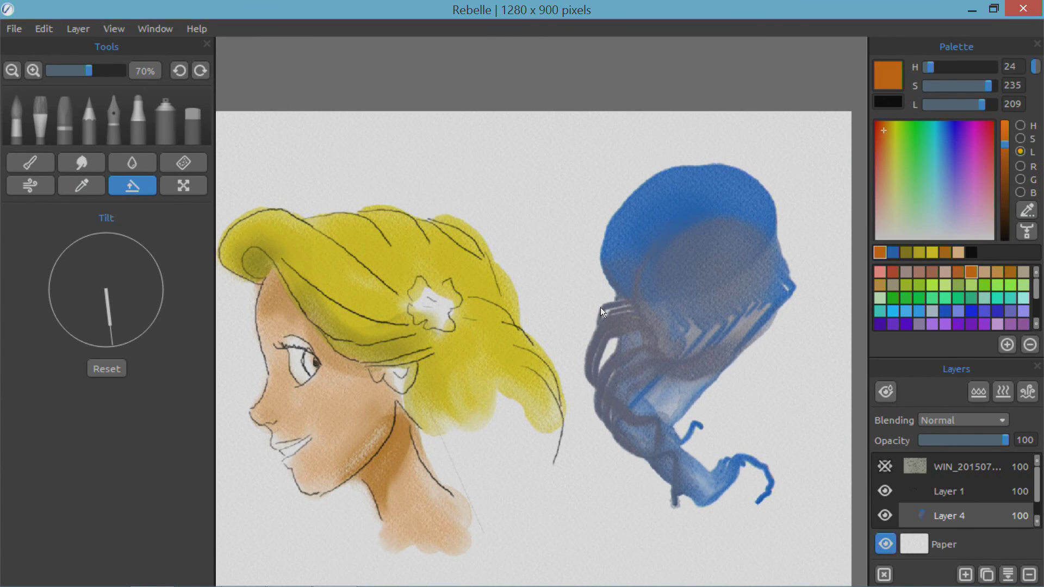
drag(605, 311, 589, 360)
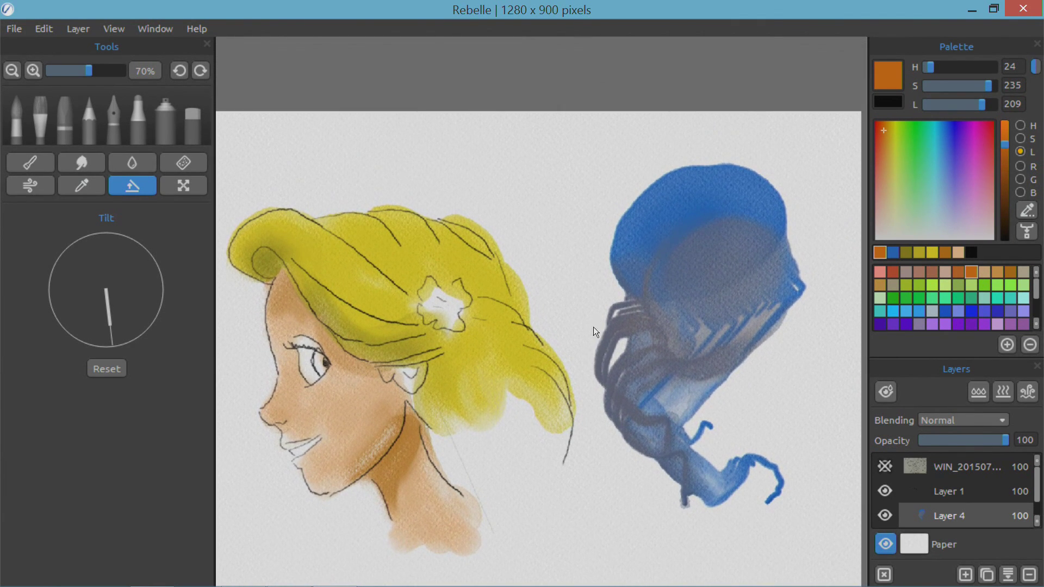
drag(549, 320, 644, 286)
drag(483, 296, 640, 268)
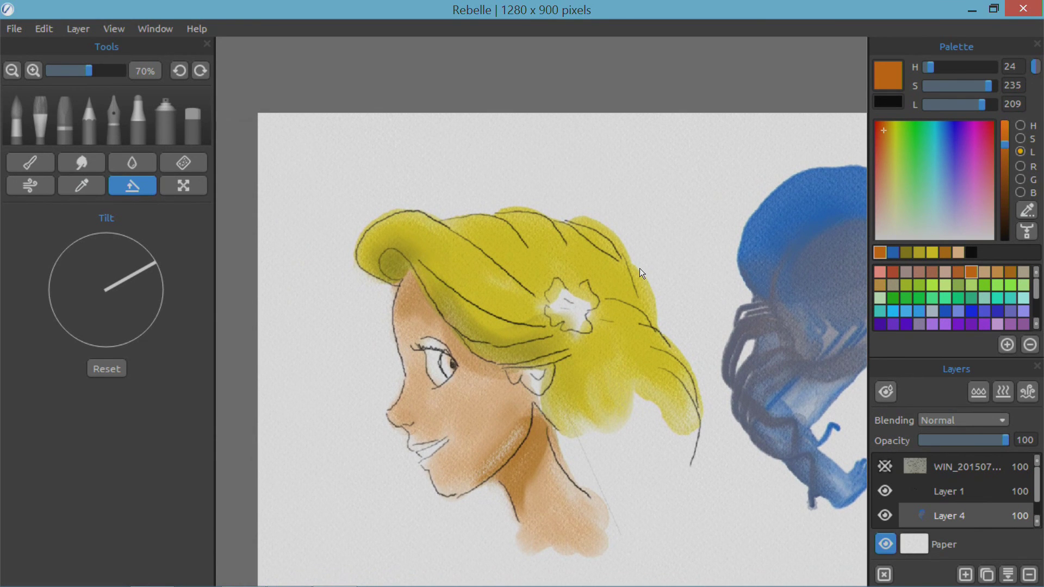
key(w)
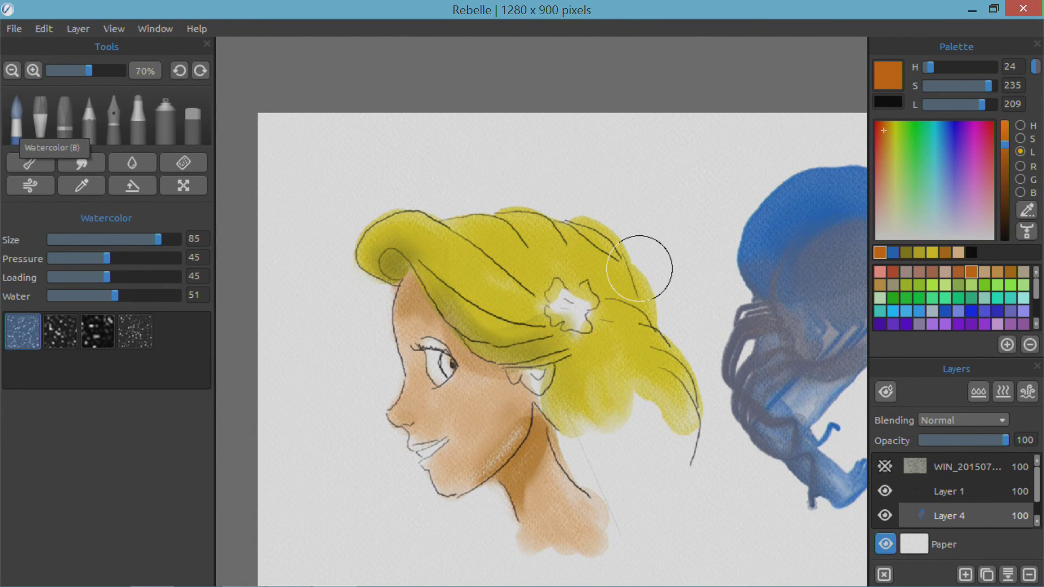
drag(711, 221, 556, 188)
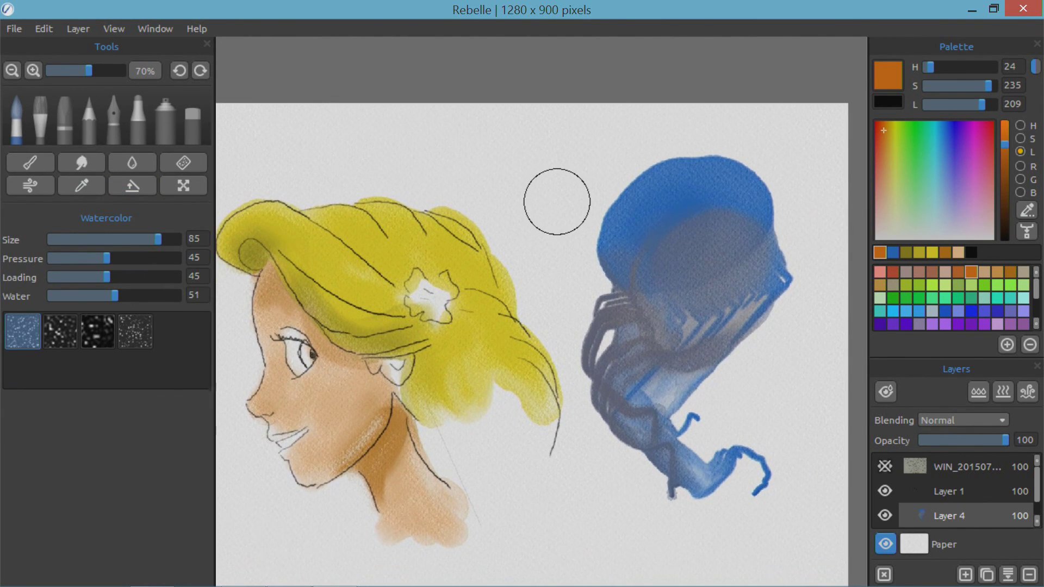
drag(552, 289, 591, 223)
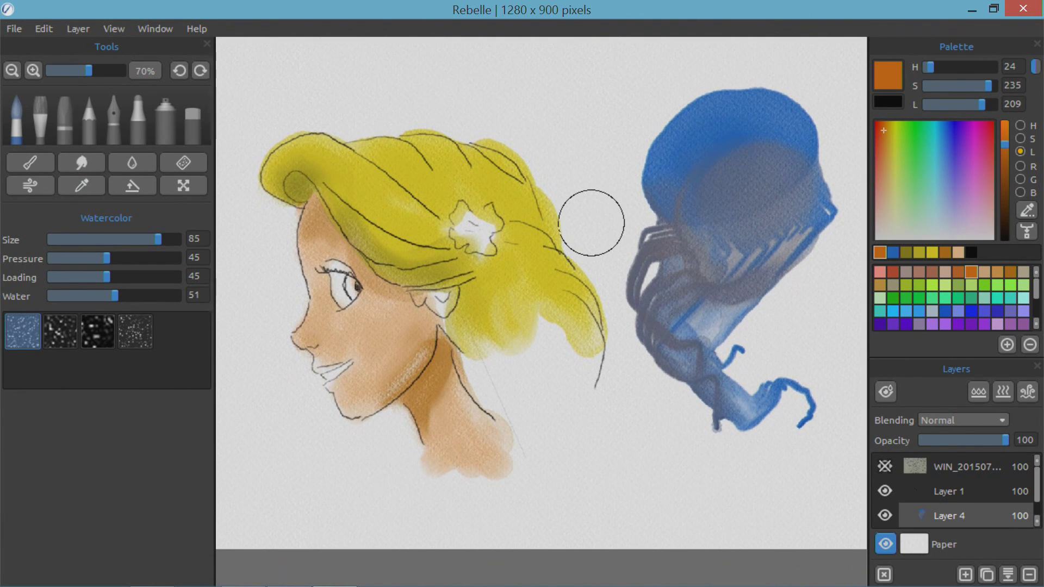